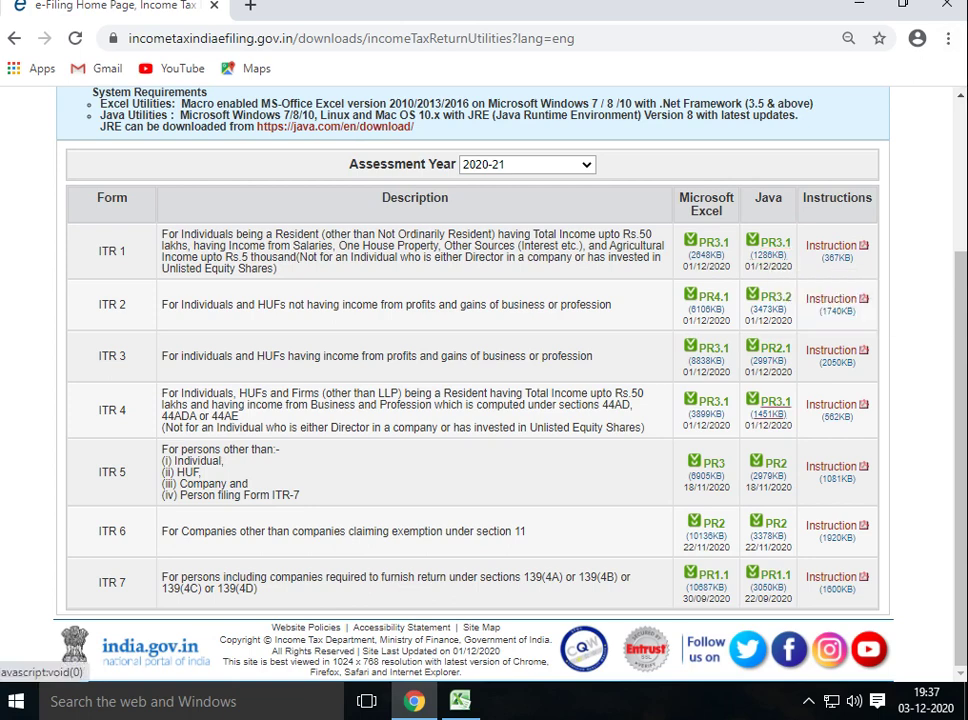
Download the ITR-4 Java utility (PR3.1) for 2020-21 and reveal ITR-4_2020.zip in Downloads
{"action": "left_click", "coordinate": [770, 402]}
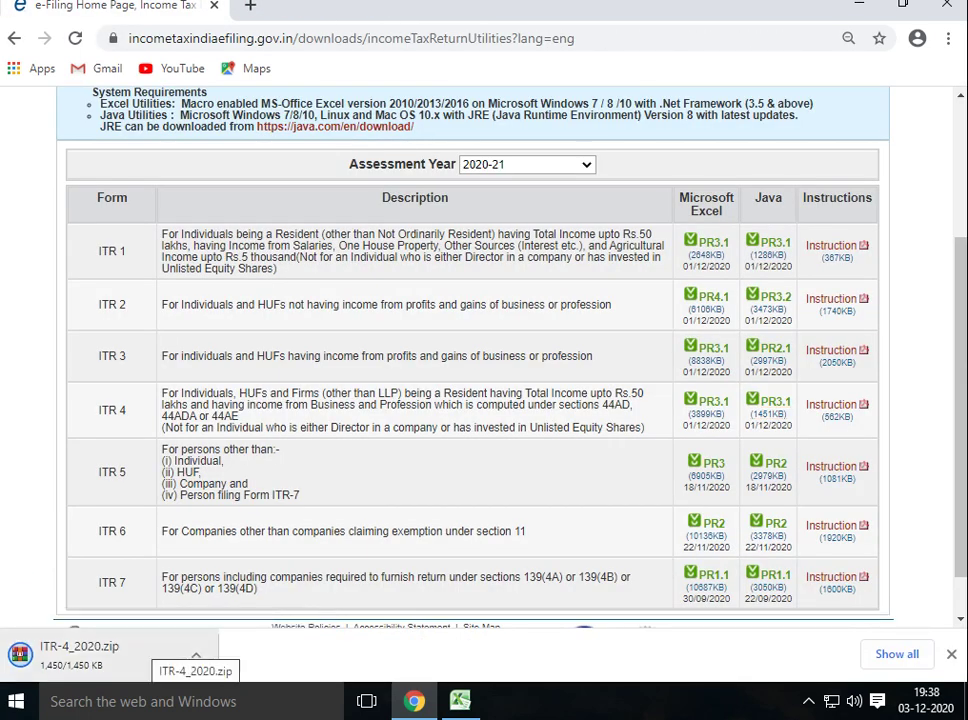
{"action": "left_click", "coordinate": [196, 655]}
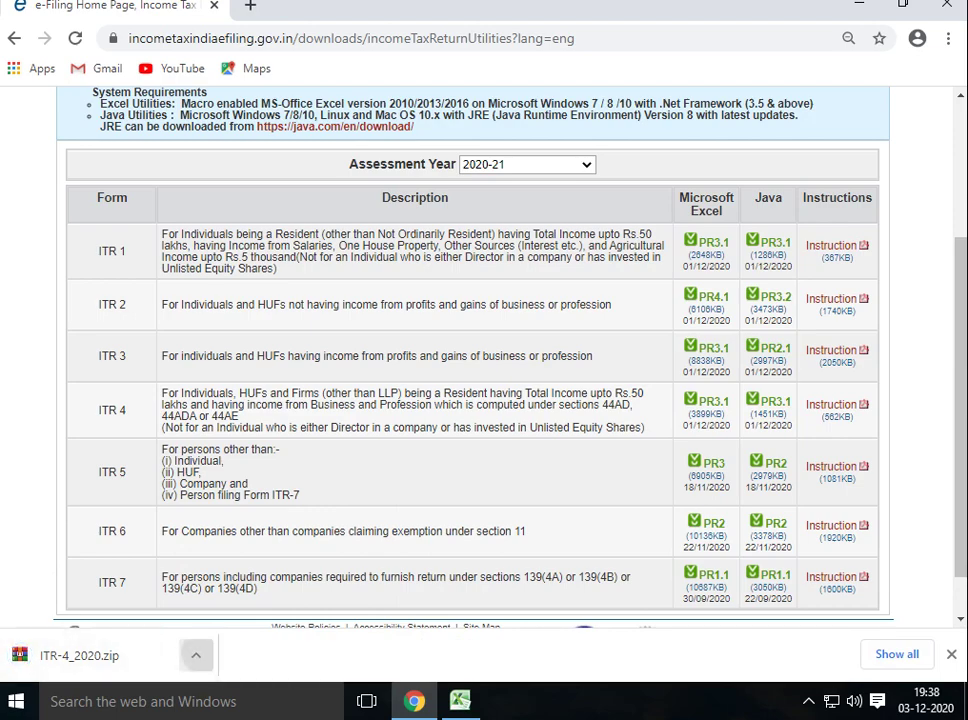
{"action": "left_click", "coordinate": [196, 655]}
{"action": "left_click", "coordinate": [196, 655]}
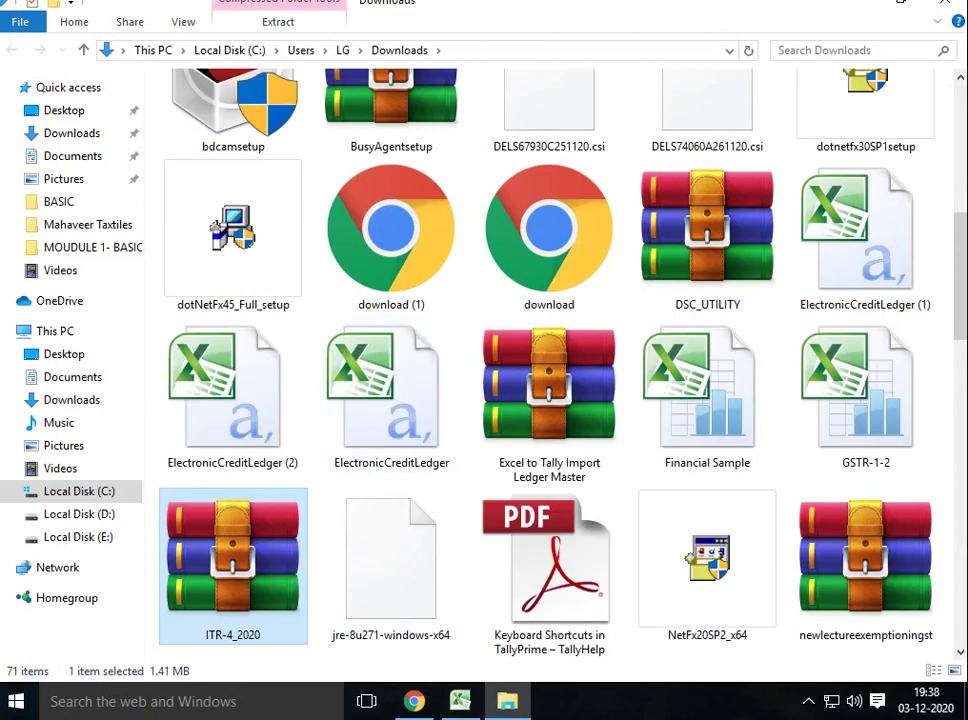
Extract ITR-4_2020.zip into an ITR-4_2020 folder and run ITR-4_AY202021_PR3.1 from it
{"action": "right_click", "coordinate": [268, 595]}
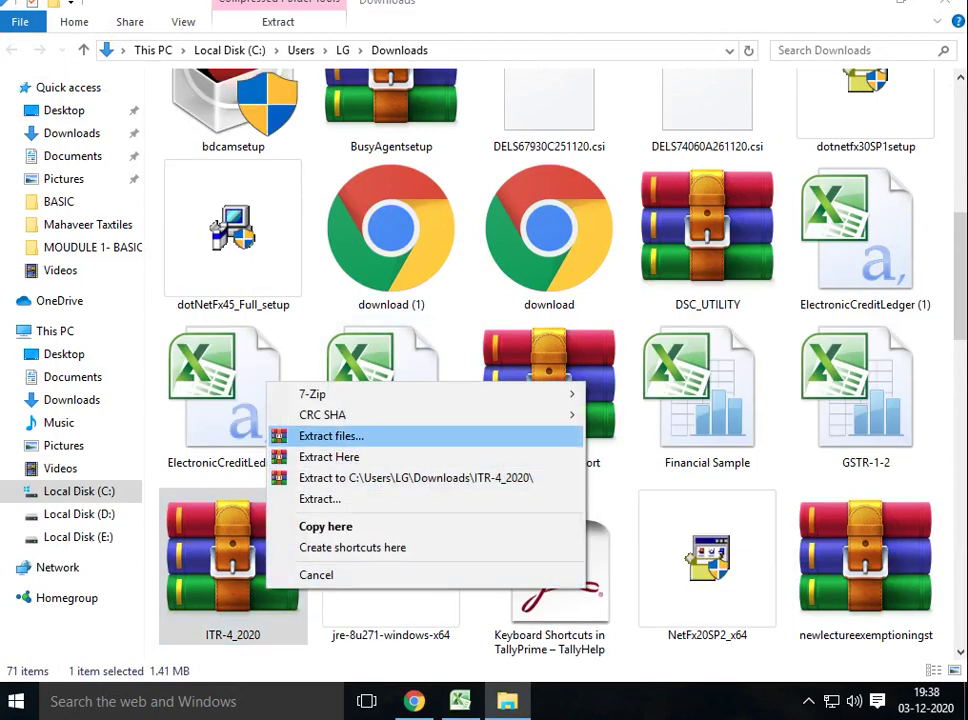
{"action": "left_click", "coordinate": [331, 436]}
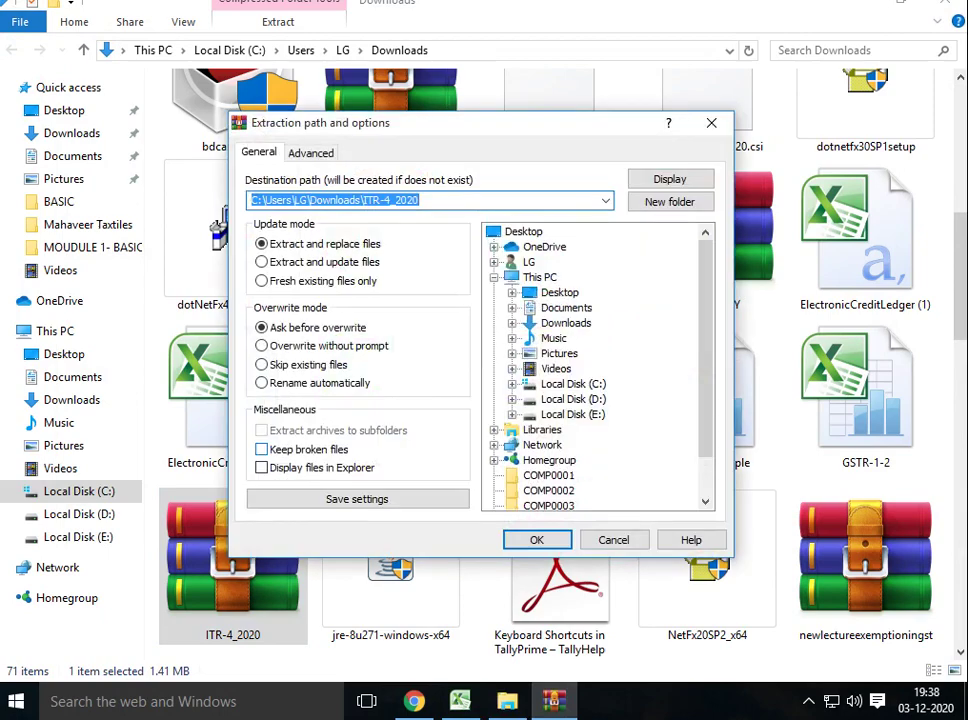
{"action": "key", "text": "Escape"}
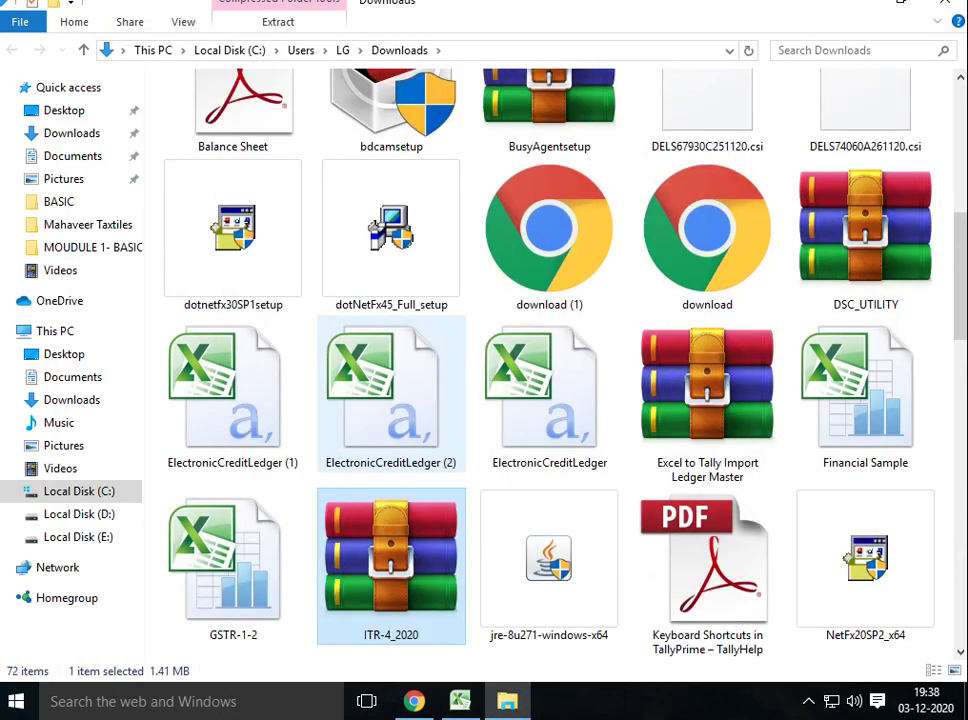
{"action": "scroll", "coordinate": [391, 390], "scroll_direction": "up", "scroll_amount": 5}
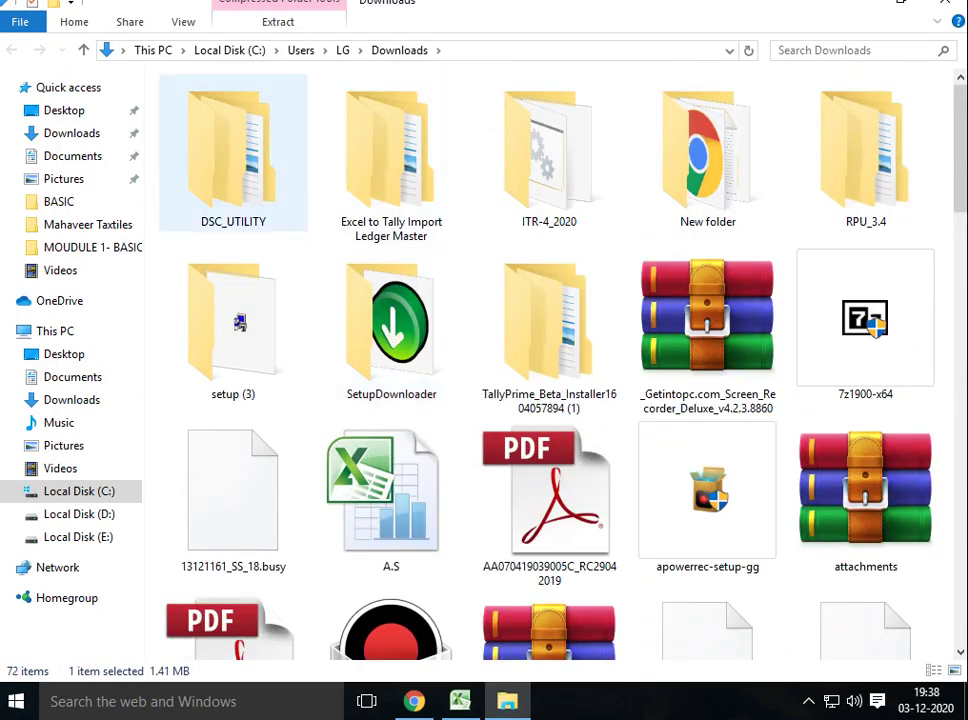
{"action": "double_click", "coordinate": [549, 160]}
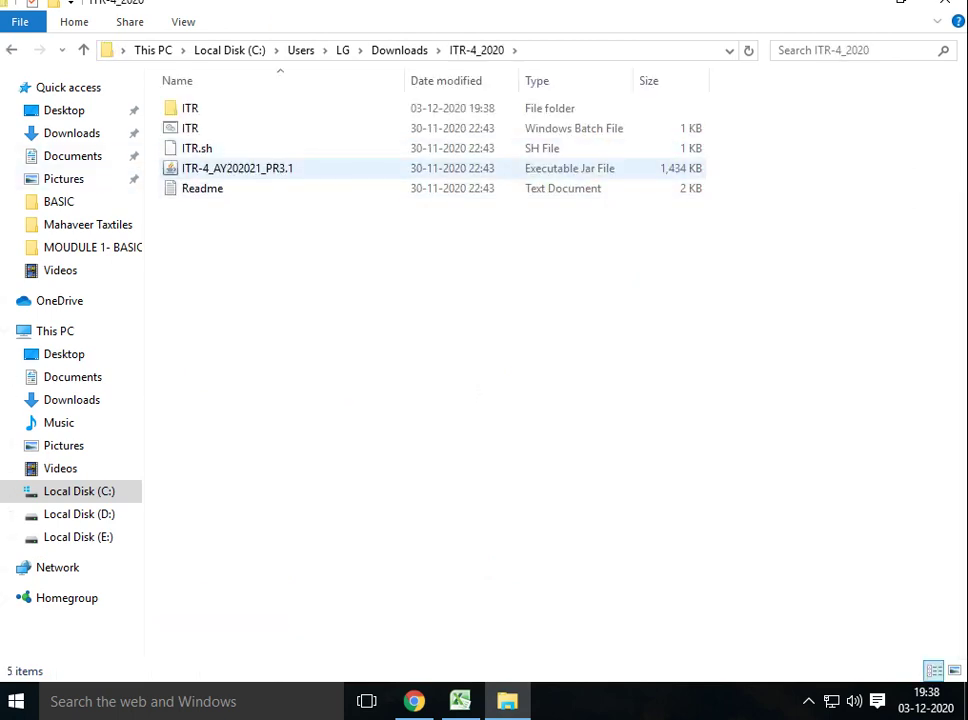
{"action": "left_click", "coordinate": [200, 170]}
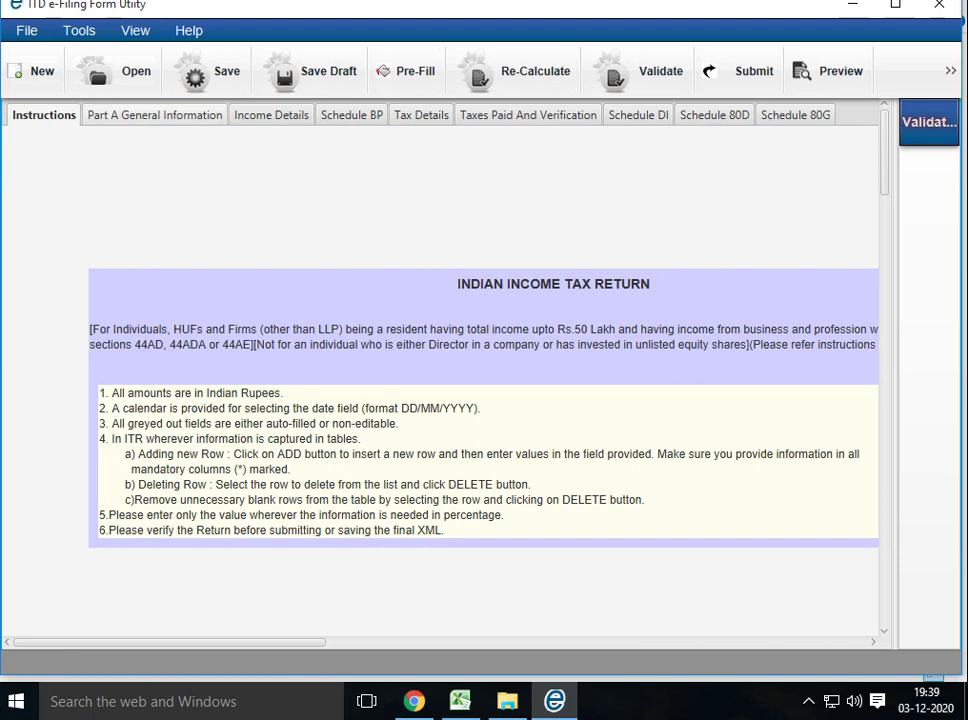
Step through Part A's name and Flat/Door/Block No. fields, then move to Income Details
{"action": "left_click", "coordinate": [155, 115]}
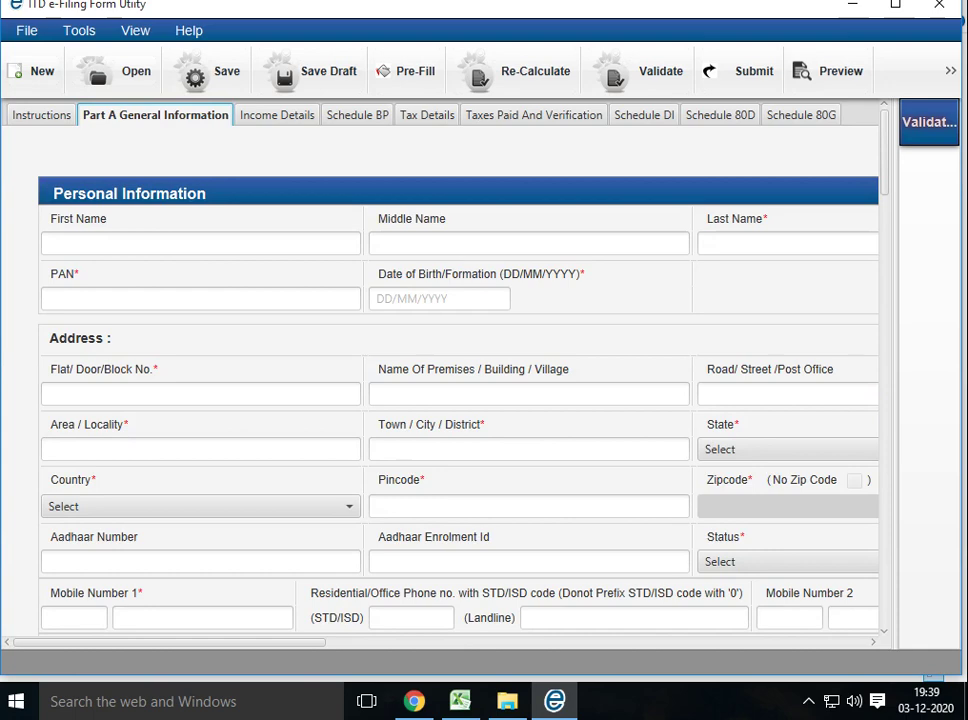
{"action": "left_click", "coordinate": [200, 243]}
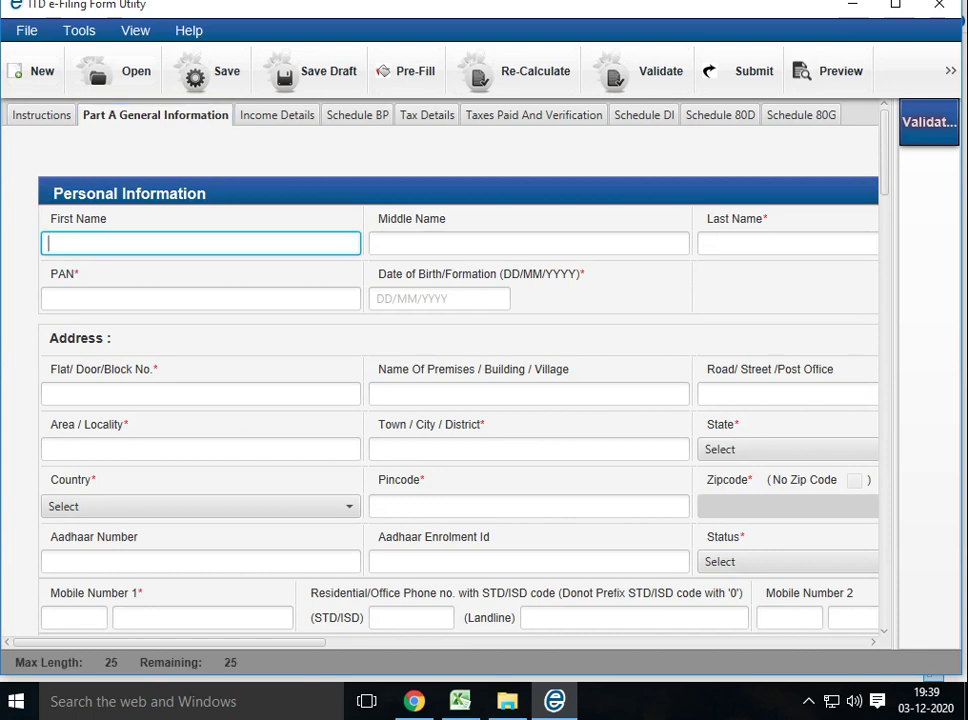
{"action": "left_click", "coordinate": [450, 243]}
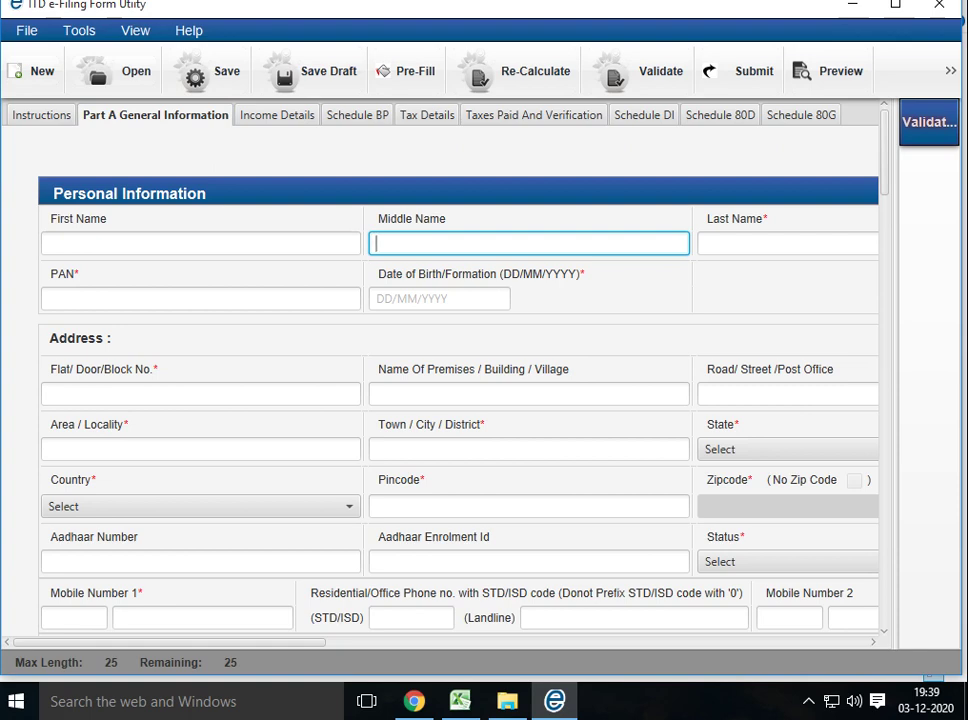
{"action": "left_click", "coordinate": [200, 393]}
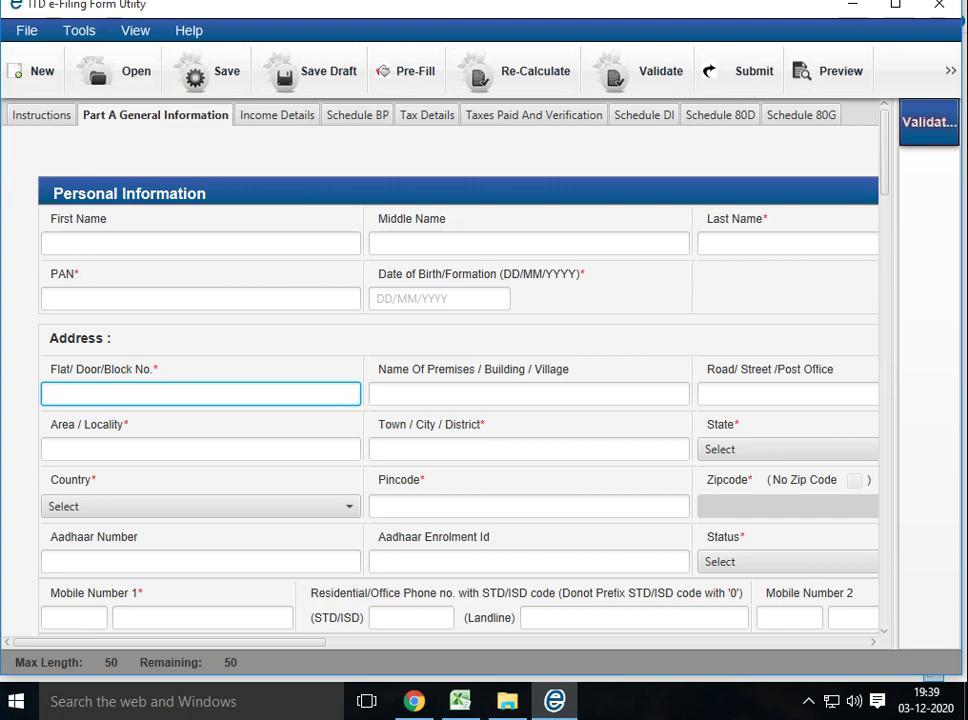
{"action": "scroll", "coordinate": [460, 380], "scroll_direction": "down", "scroll_amount": 5}
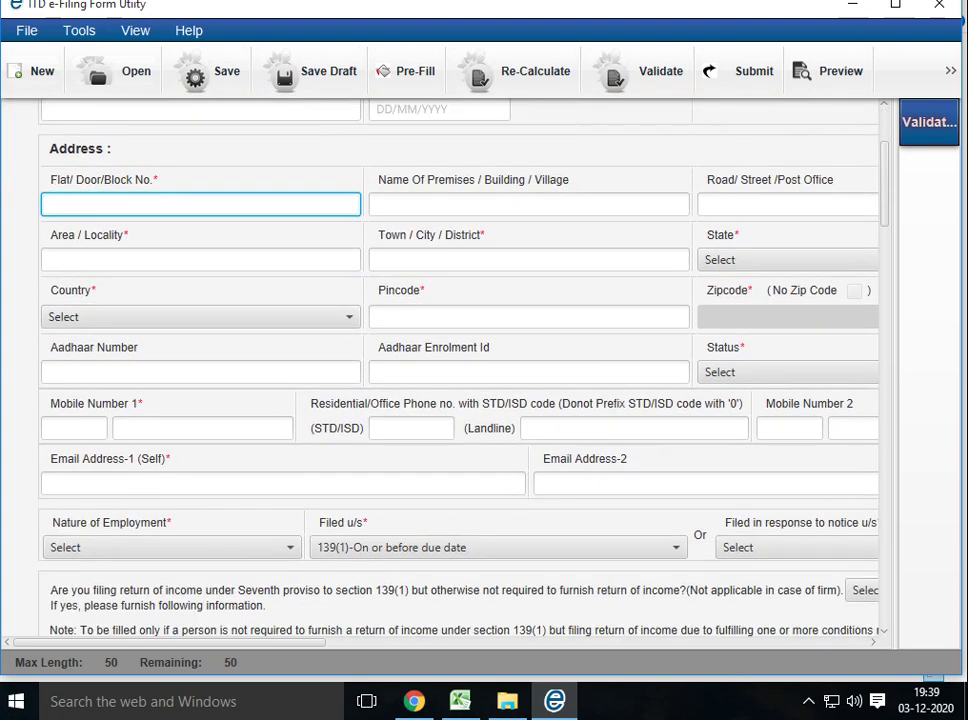
{"action": "scroll", "coordinate": [460, 380], "scroll_direction": "down", "scroll_amount": 12}
{"action": "scroll", "coordinate": [460, 380], "scroll_direction": "down", "scroll_amount": 2}
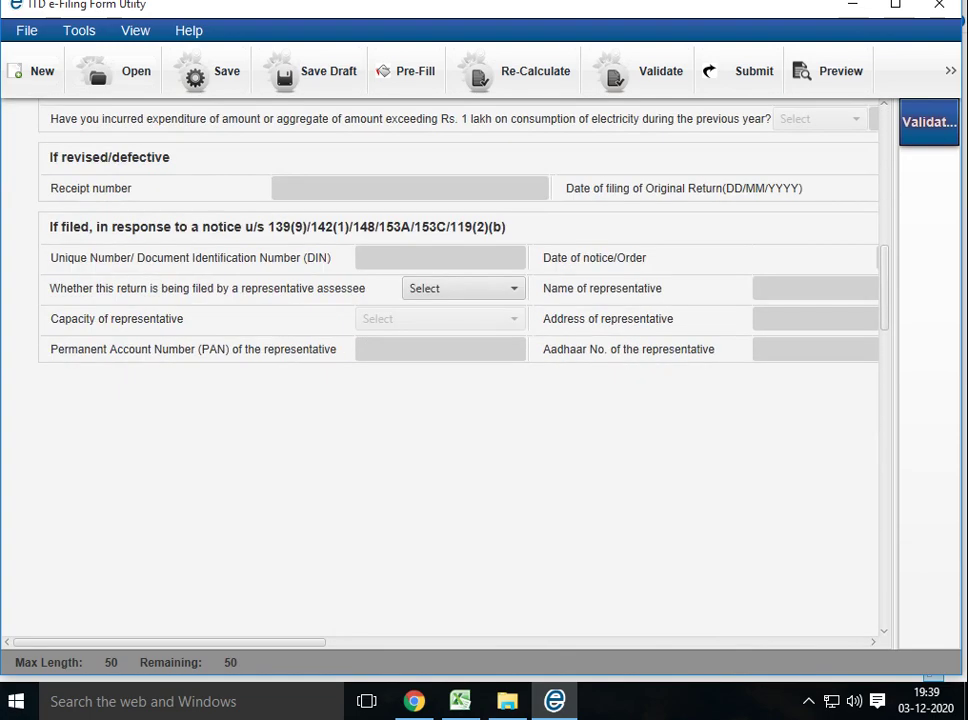
{"action": "scroll", "coordinate": [460, 380], "scroll_direction": "up", "scroll_amount": 18}
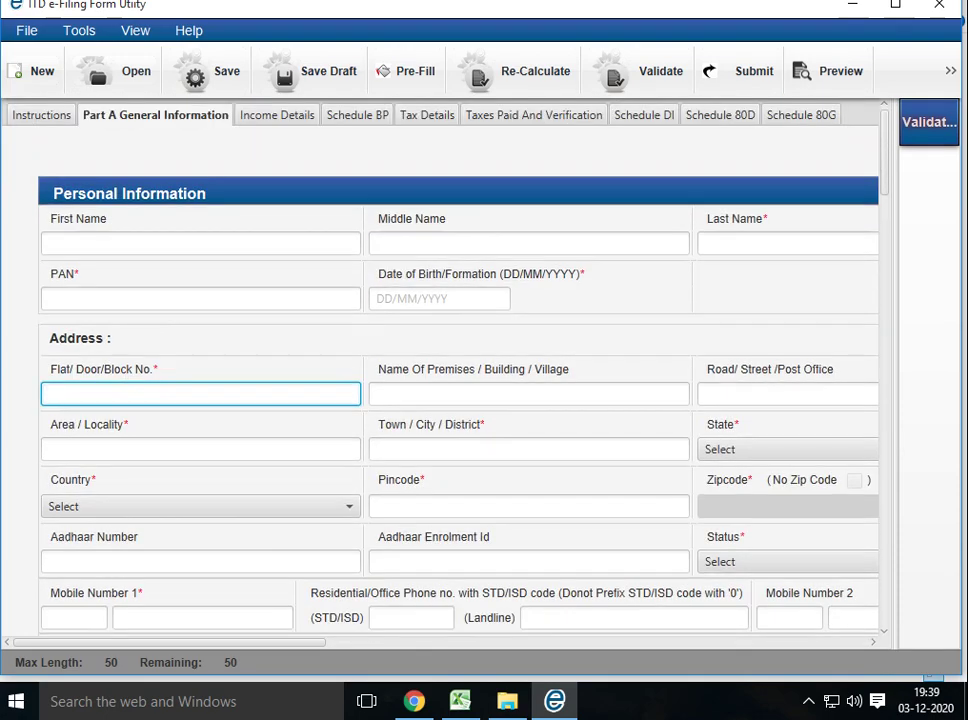
{"action": "left_click", "coordinate": [269, 115]}
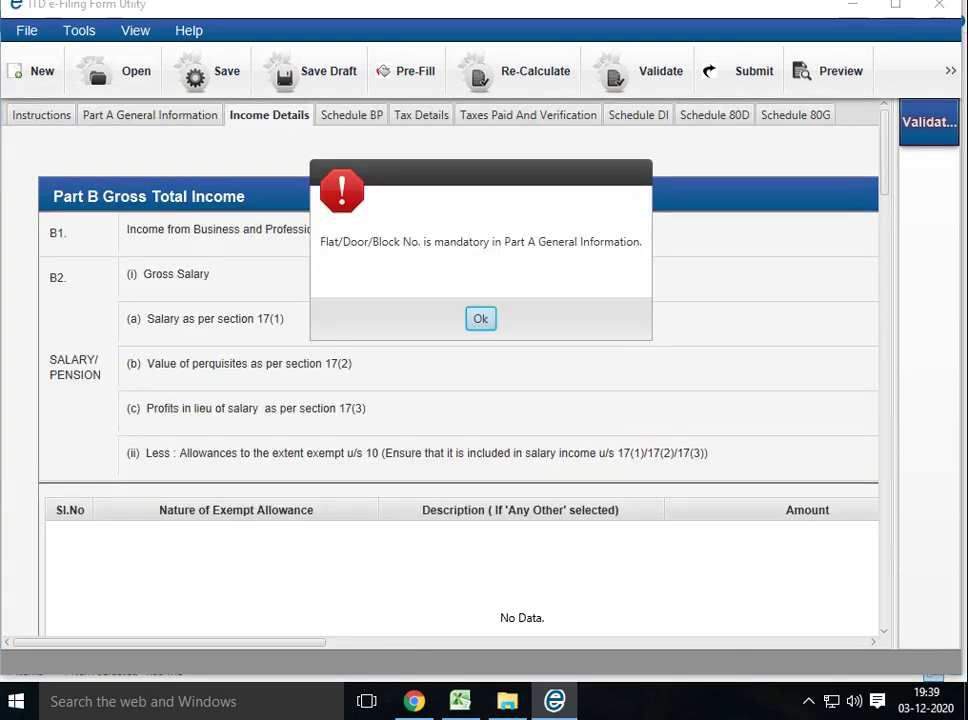
Dismiss the Flat/Door/Block No. warning, review Income Details, and go back to General Information
{"action": "key", "text": "Return"}
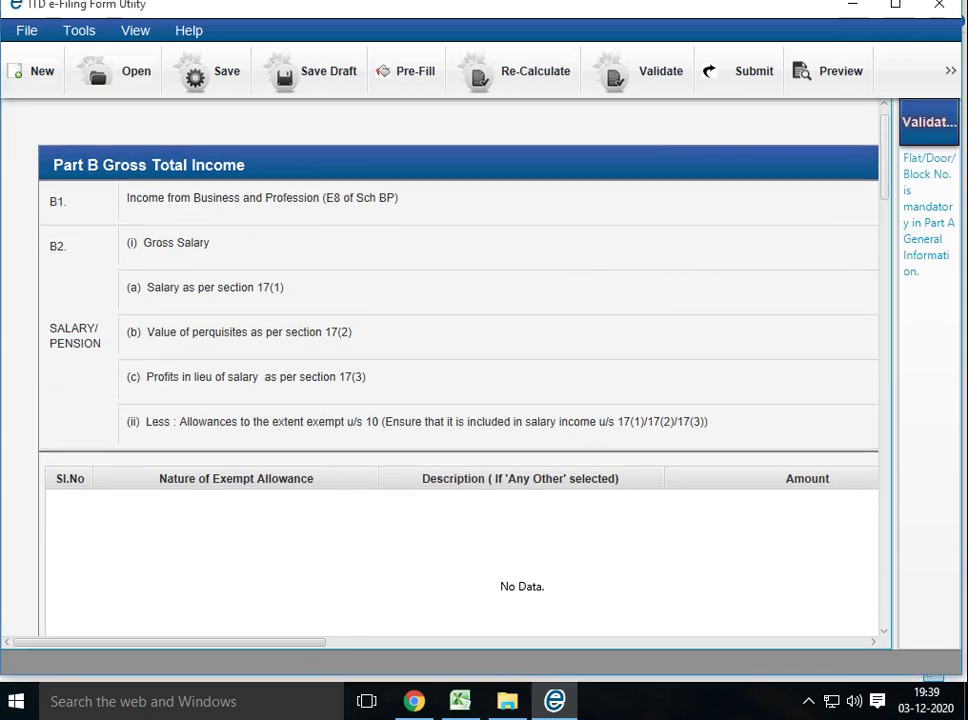
{"action": "scroll", "coordinate": [440, 370], "scroll_direction": "left", "scroll_amount": 5}
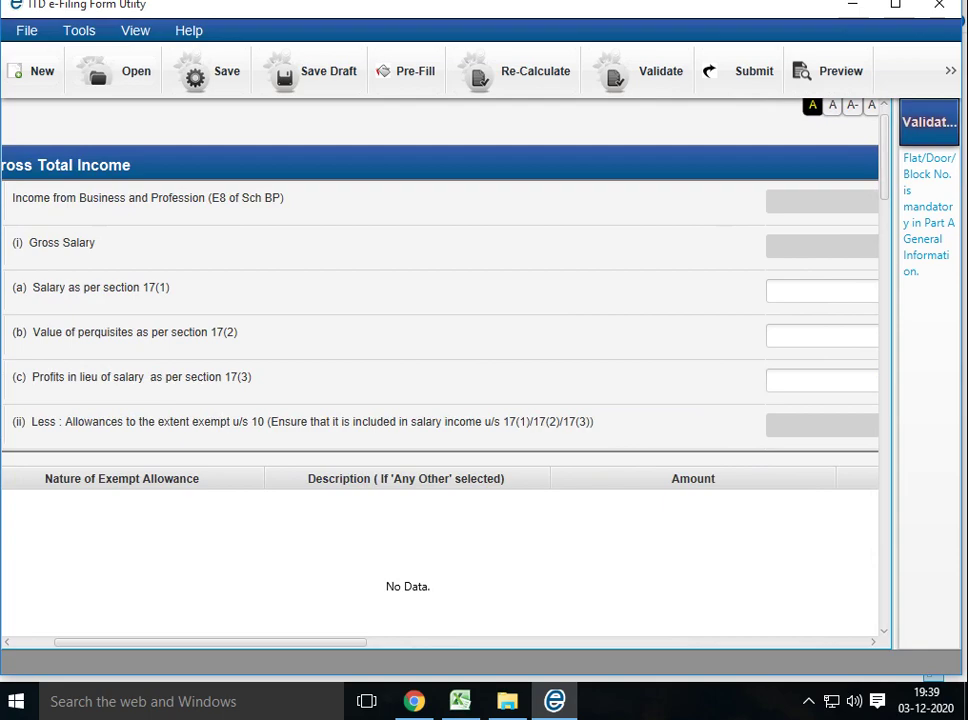
{"action": "scroll", "coordinate": [440, 370], "scroll_direction": "down", "scroll_amount": 12}
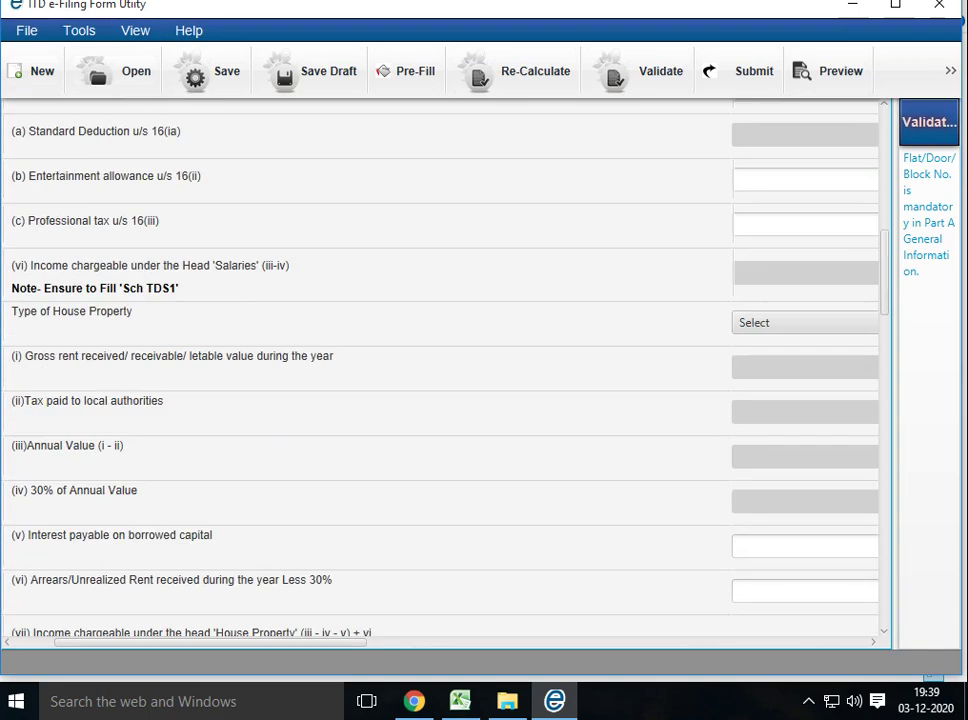
{"action": "scroll", "coordinate": [440, 370], "scroll_direction": "down", "scroll_amount": 4}
{"action": "scroll", "coordinate": [440, 370], "scroll_direction": "down", "scroll_amount": 1}
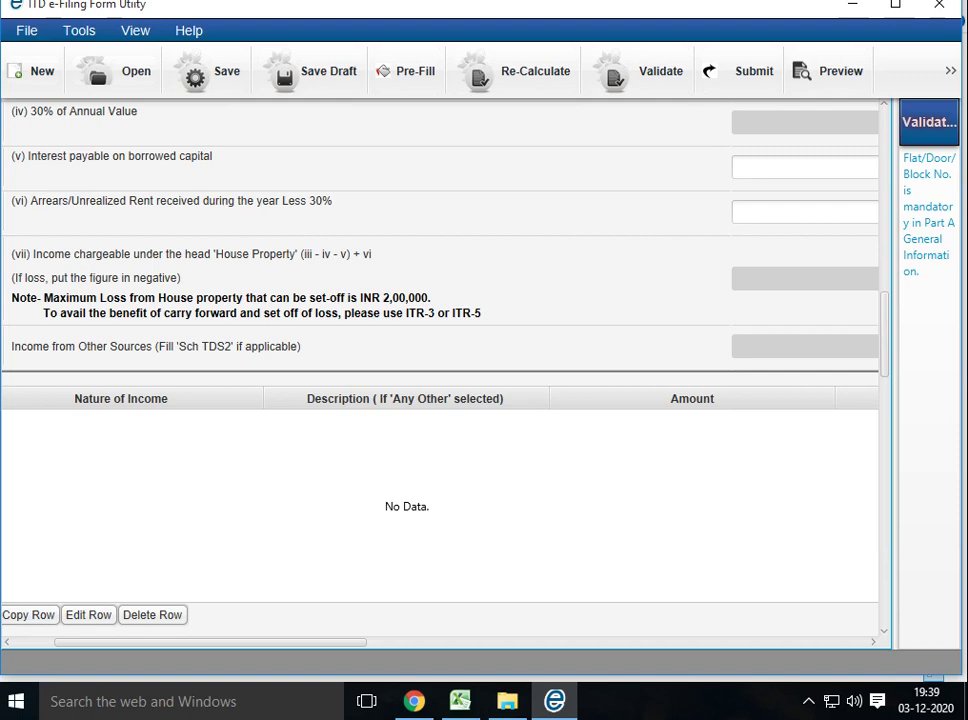
{"action": "scroll", "coordinate": [440, 370], "scroll_direction": "up", "scroll_amount": 10}
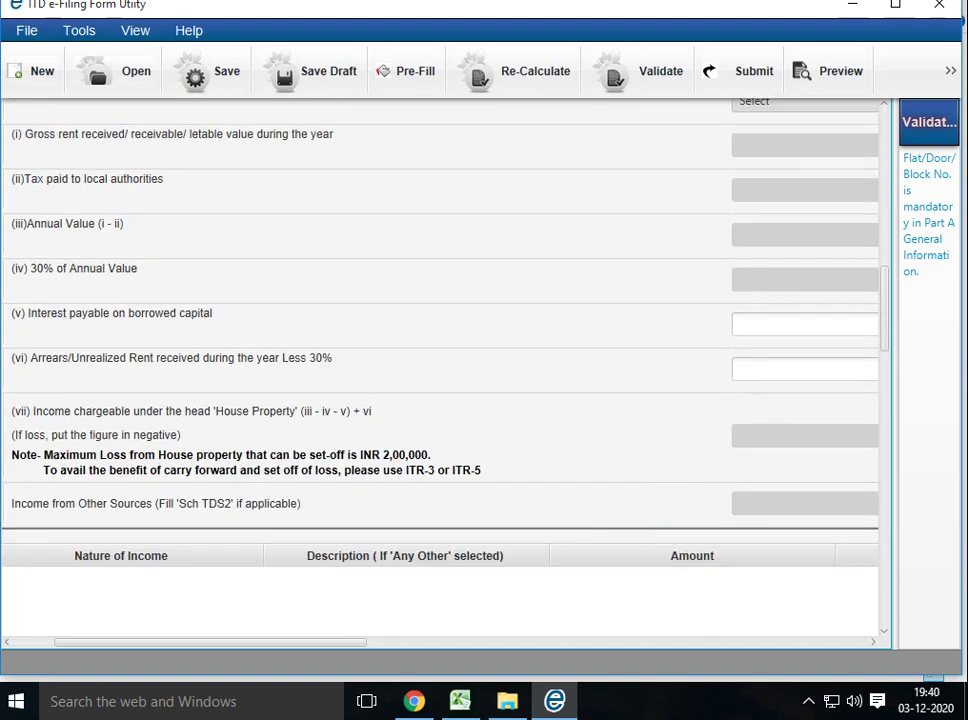
{"action": "scroll", "coordinate": [440, 370], "scroll_direction": "up", "scroll_amount": 5}
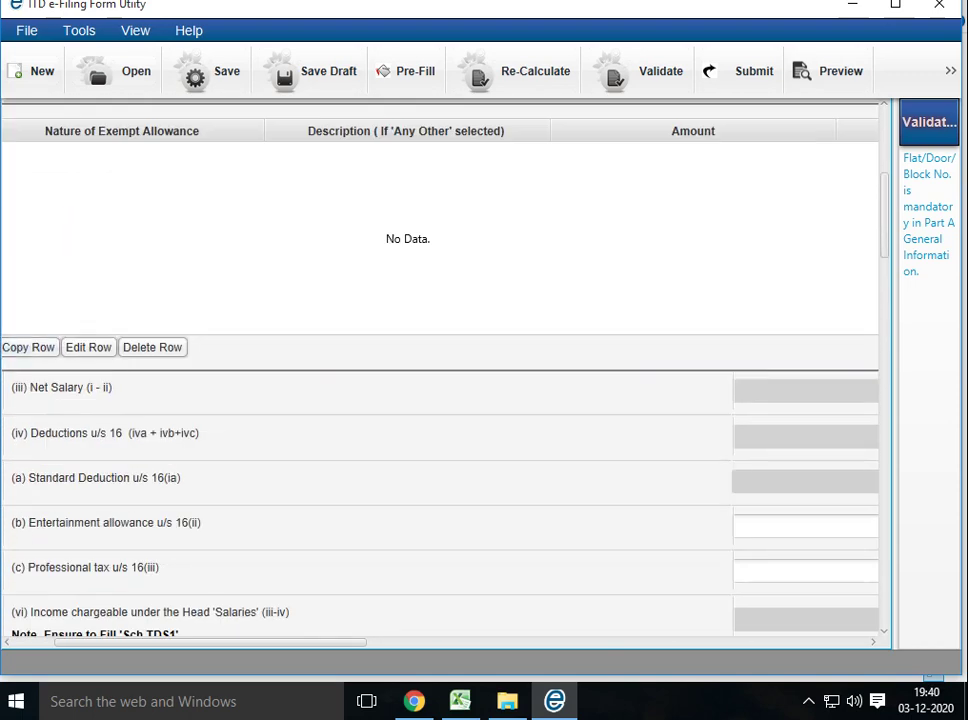
{"action": "scroll", "coordinate": [440, 370], "scroll_direction": "up", "scroll_amount": 6}
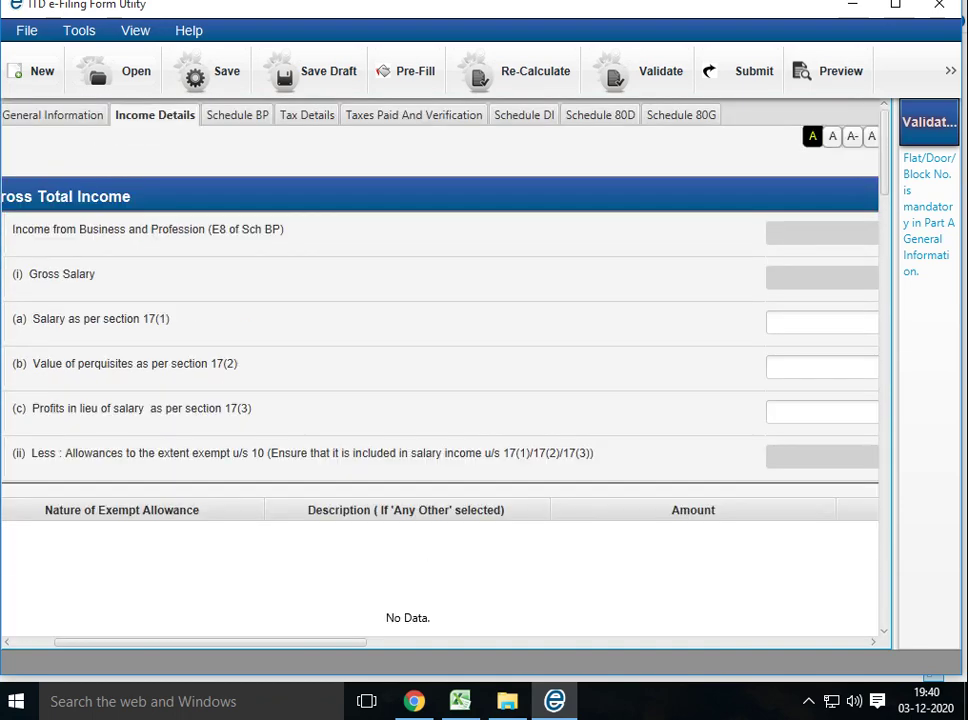
{"action": "left_click", "coordinate": [123, 394]}
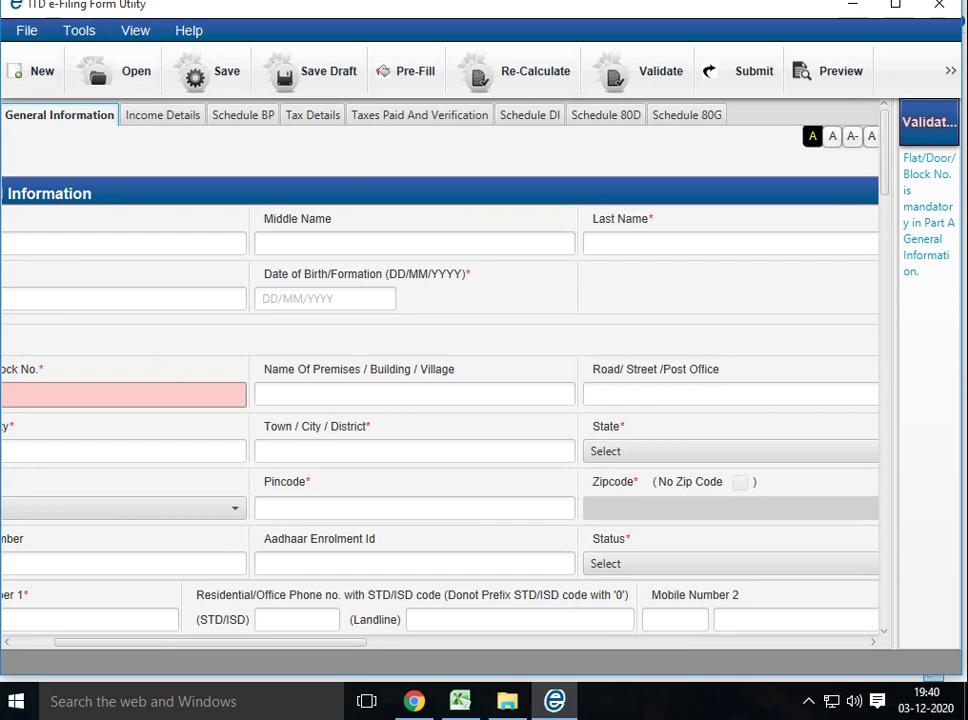
{"action": "right_click", "coordinate": [612, 700]}
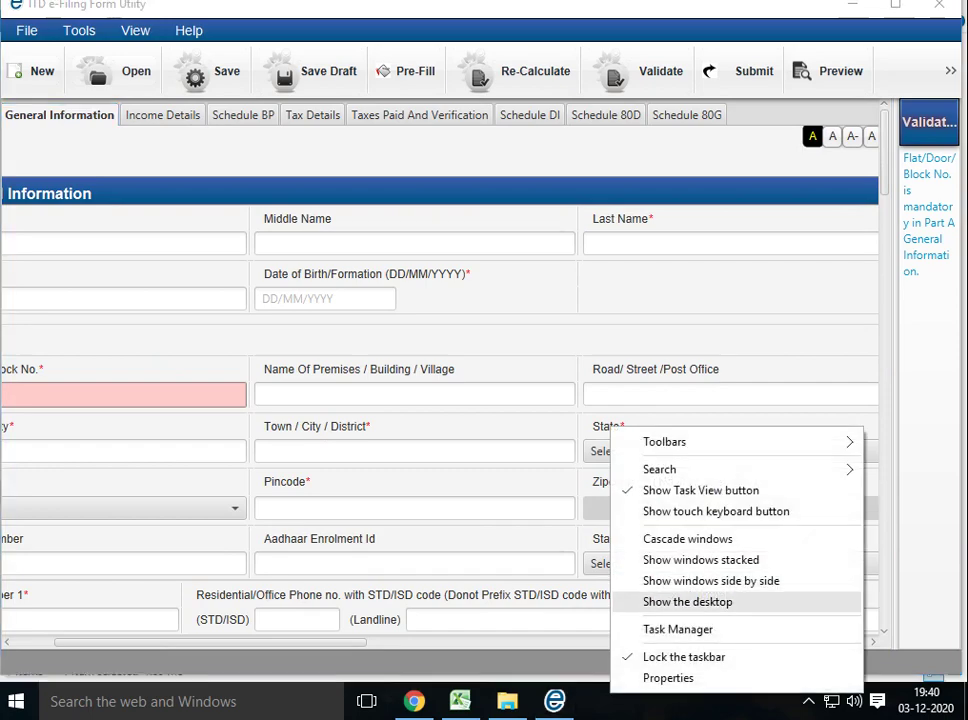
Use the taskbar's Show the desktop option to minimise every window
{"action": "left_click", "coordinate": [700, 598]}
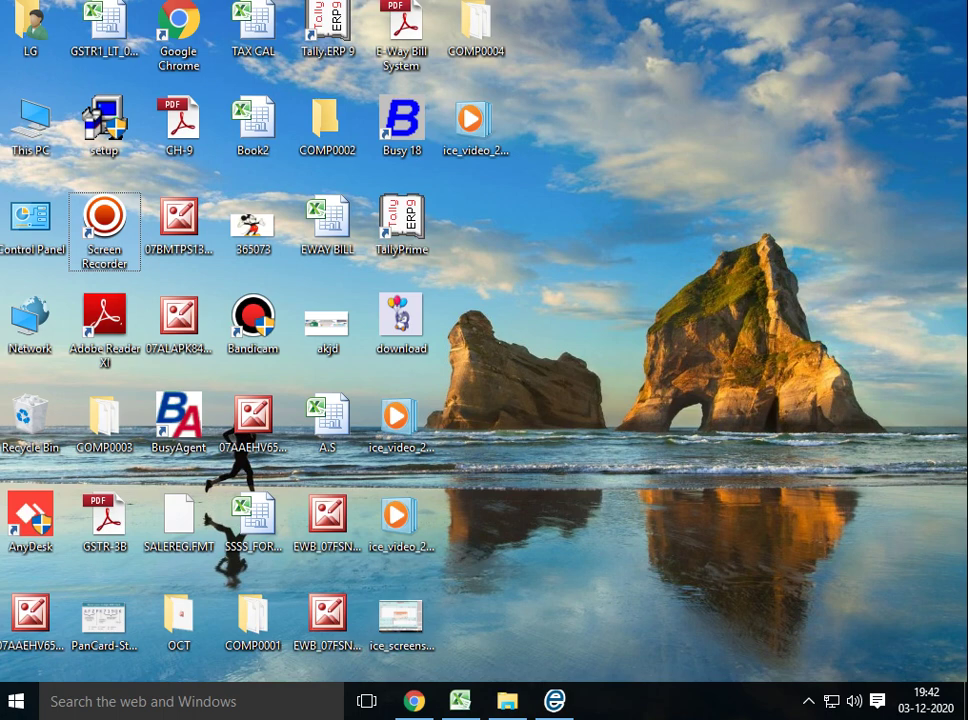
Open the e-Filing login page and enter the taxpayer's user ID and password
{"action": "mouse_move", "coordinate": [413, 701]}
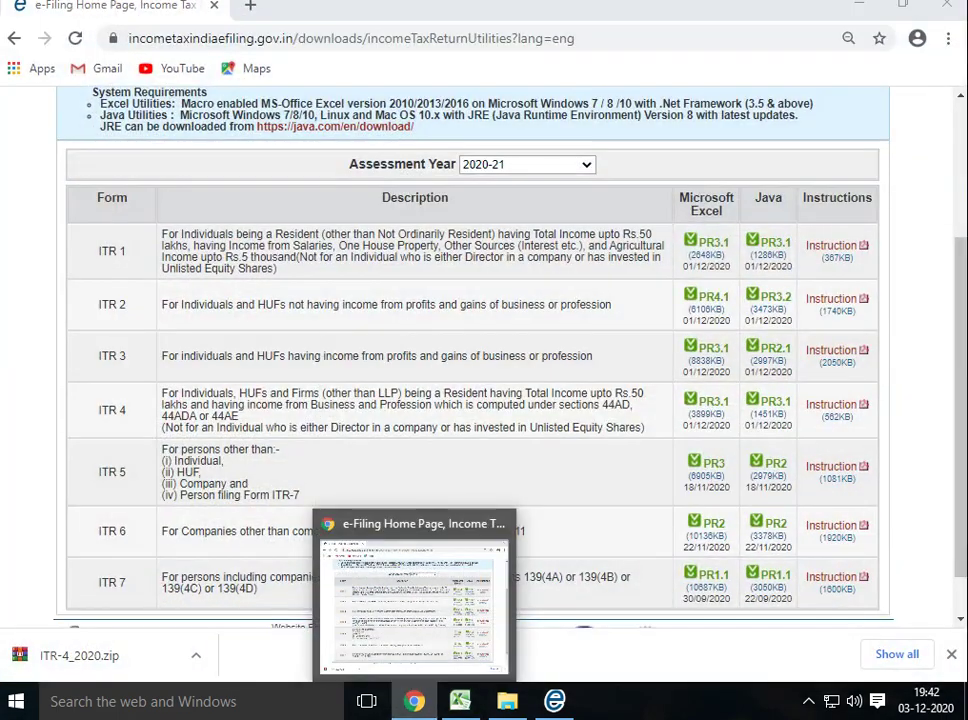
{"action": "scroll", "coordinate": [470, 360], "scroll_direction": "up", "scroll_amount": 2}
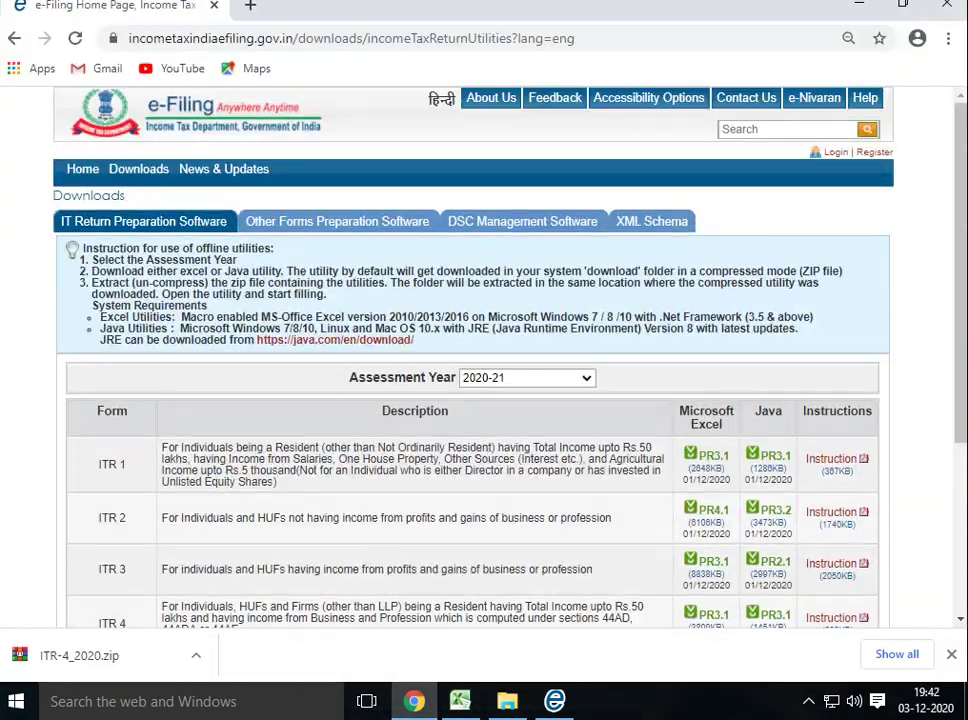
{"action": "left_click", "coordinate": [836, 152]}
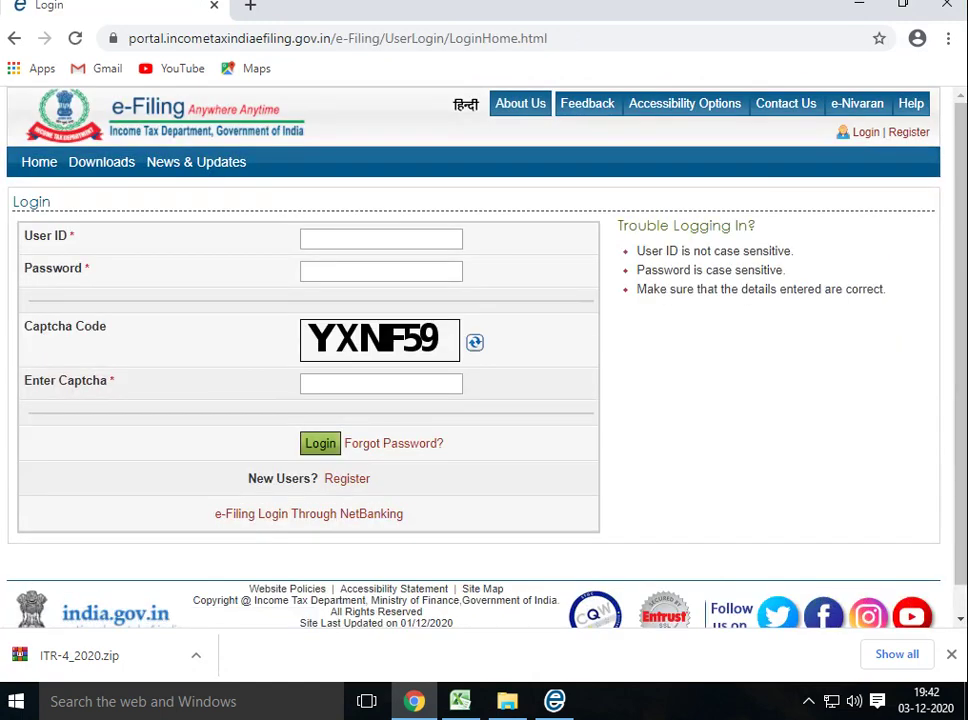
{"action": "left_click", "coordinate": [381, 238]}
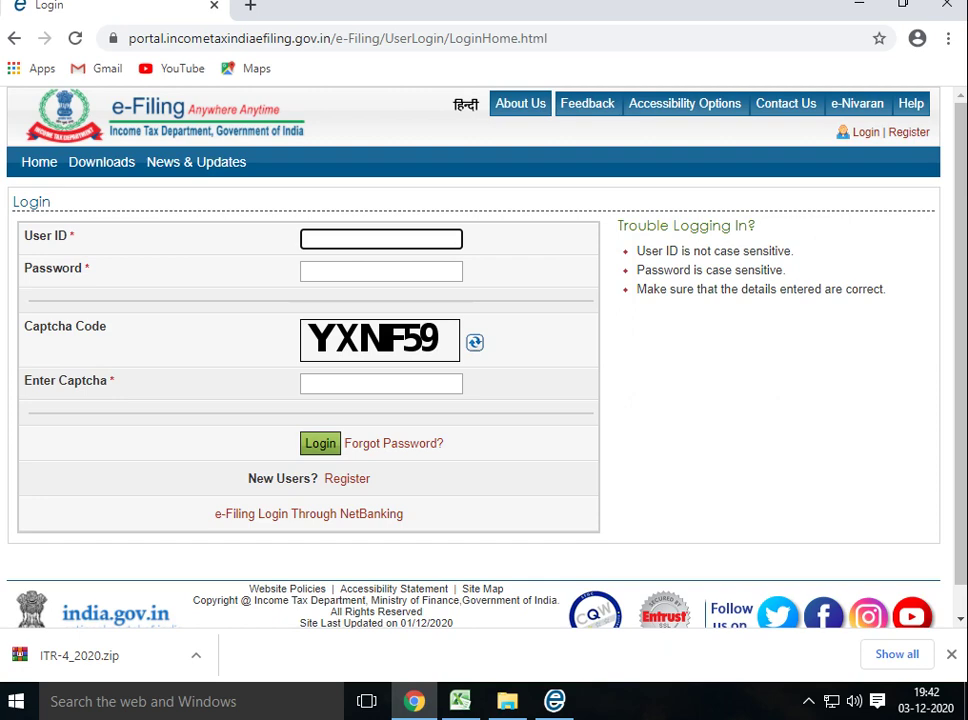
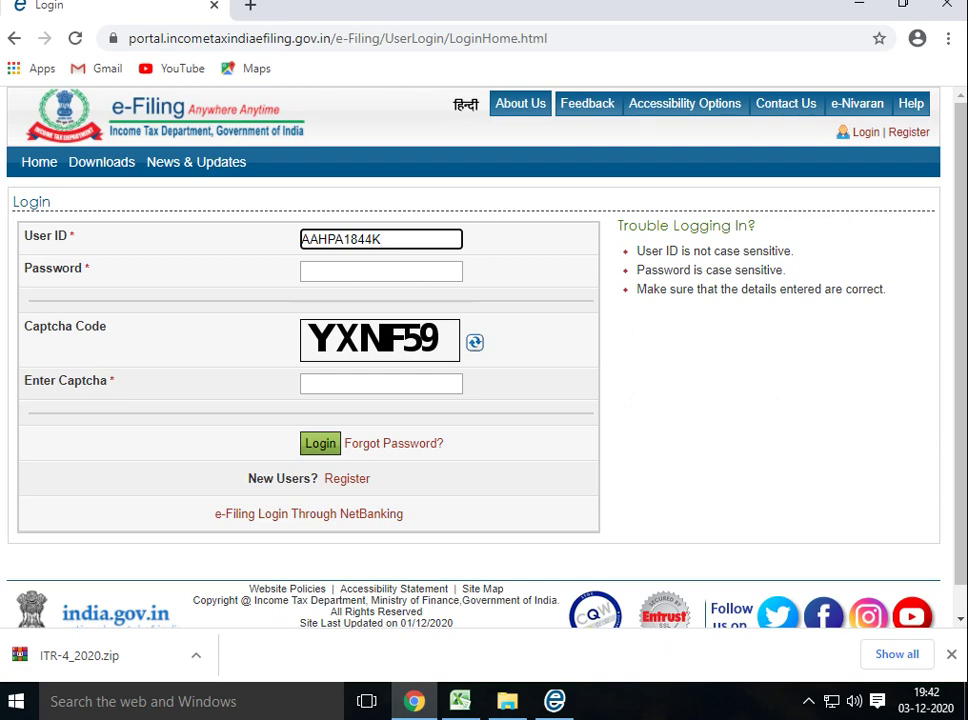
{"action": "key", "text": "Tab"}
{"action": "type", "text": "***"}
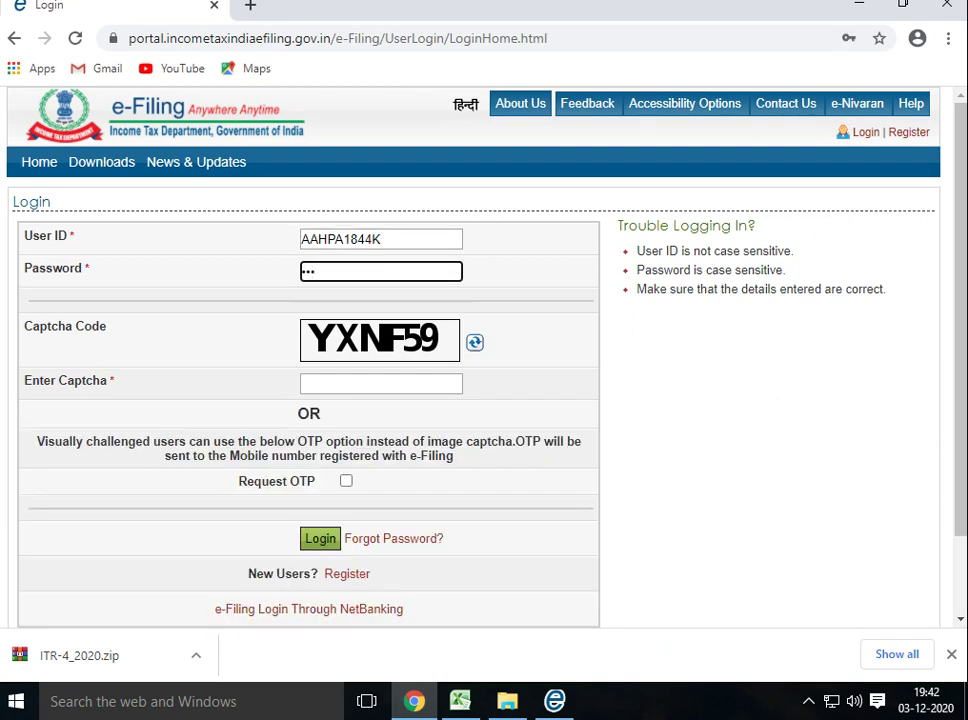
{"action": "type", "text": "*****"}
Enter the captcha, log in, and dismiss the contact-details update prompt
{"action": "key", "text": "Tab"}
{"action": "key", "text": "Tab"}
{"action": "type", "text": "Y"}
{"action": "key", "text": "BackSpace"}
{"action": "type", "text": "Y"}
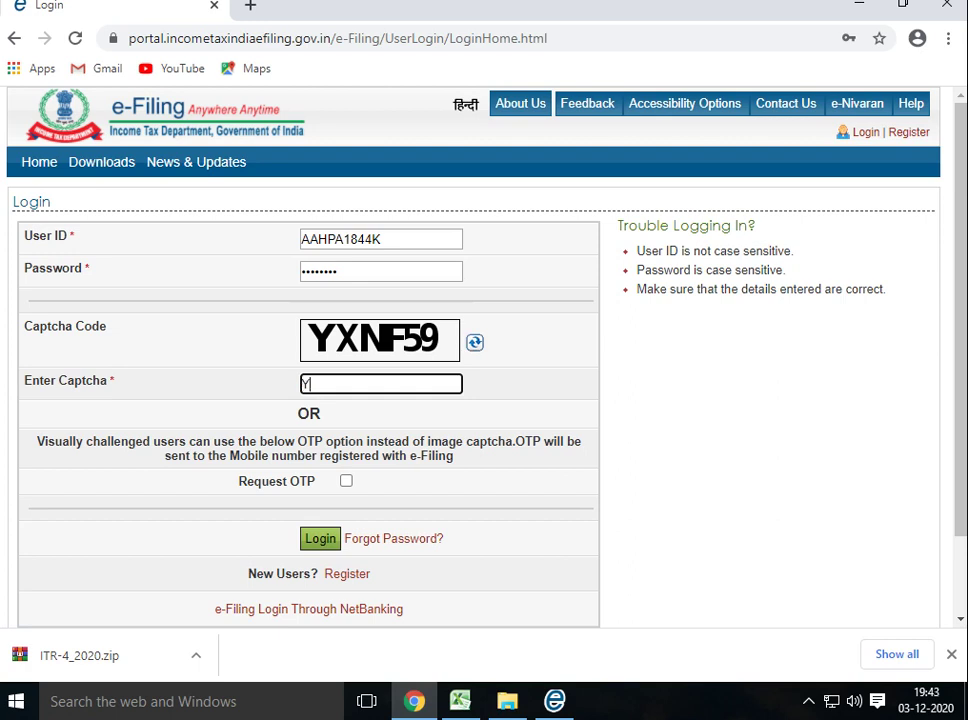
{"action": "type", "text": "XNF59"}
{"action": "key", "text": "Return"}
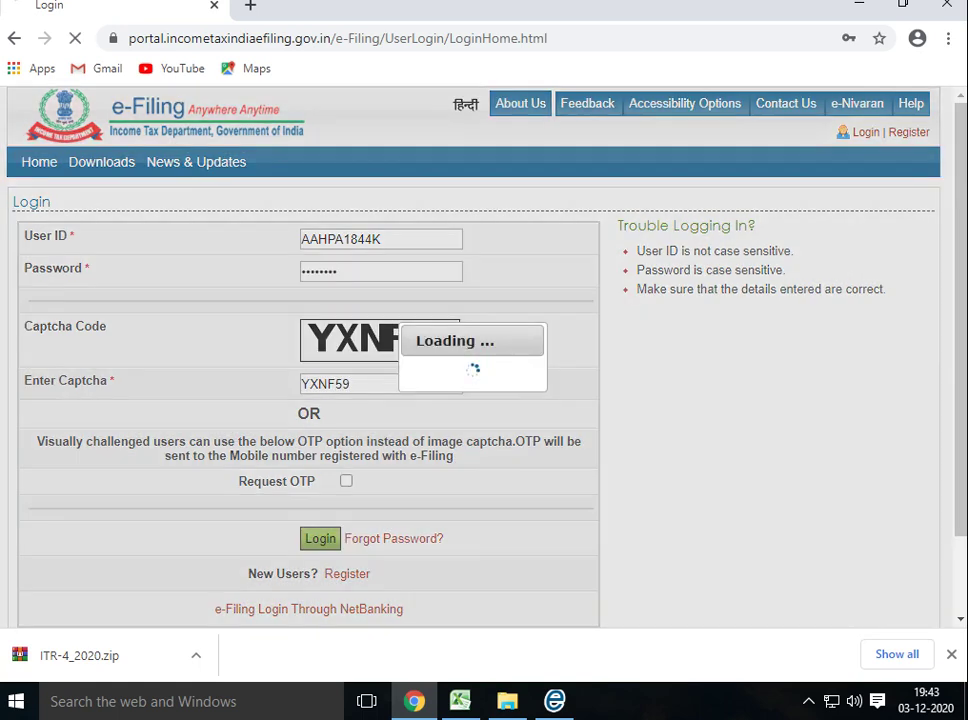
{"action": "key", "text": "Return"}
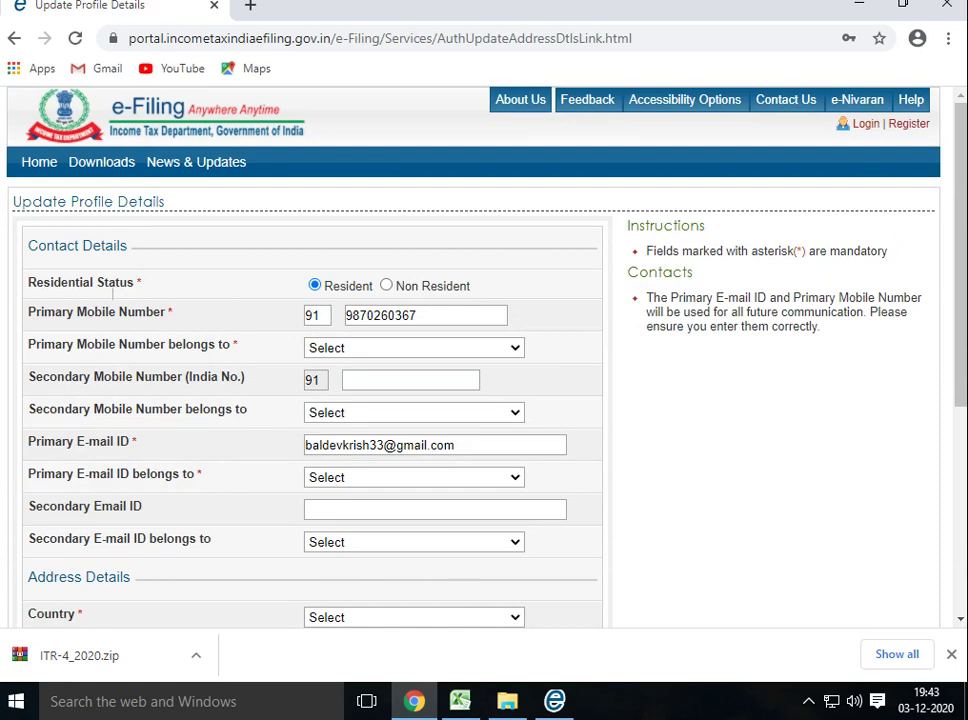
{"action": "scroll", "coordinate": [480, 400], "scroll_direction": "down", "scroll_amount": 4}
Skip Update Profile Details to reach the Dashboard, briefly checking the form utility window
{"action": "left_click", "coordinate": [299, 511]}
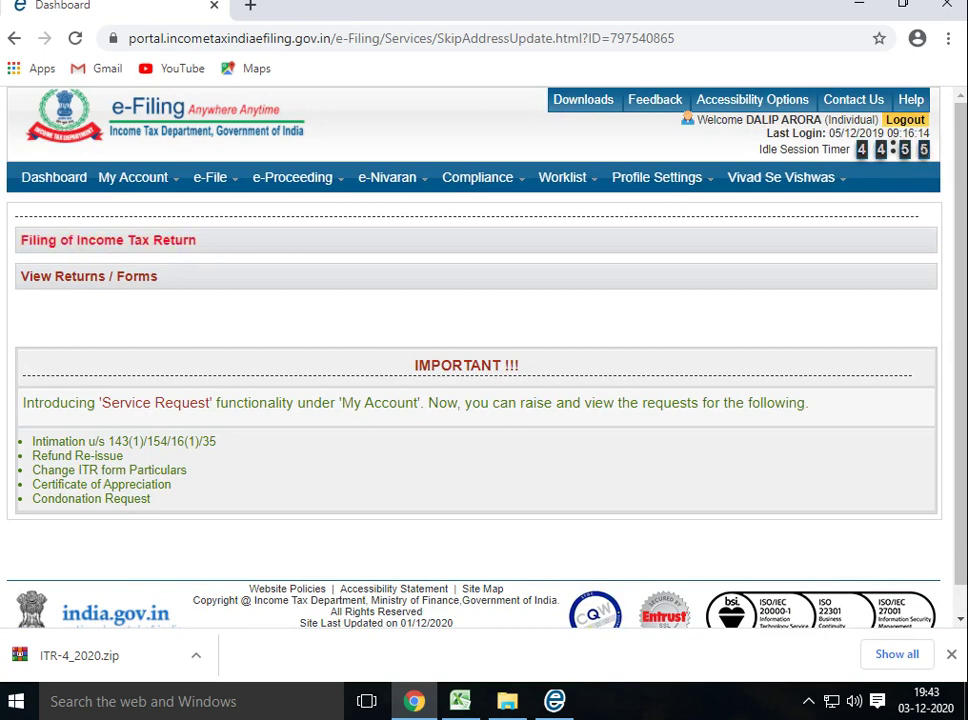
{"action": "left_click", "coordinate": [554, 700]}
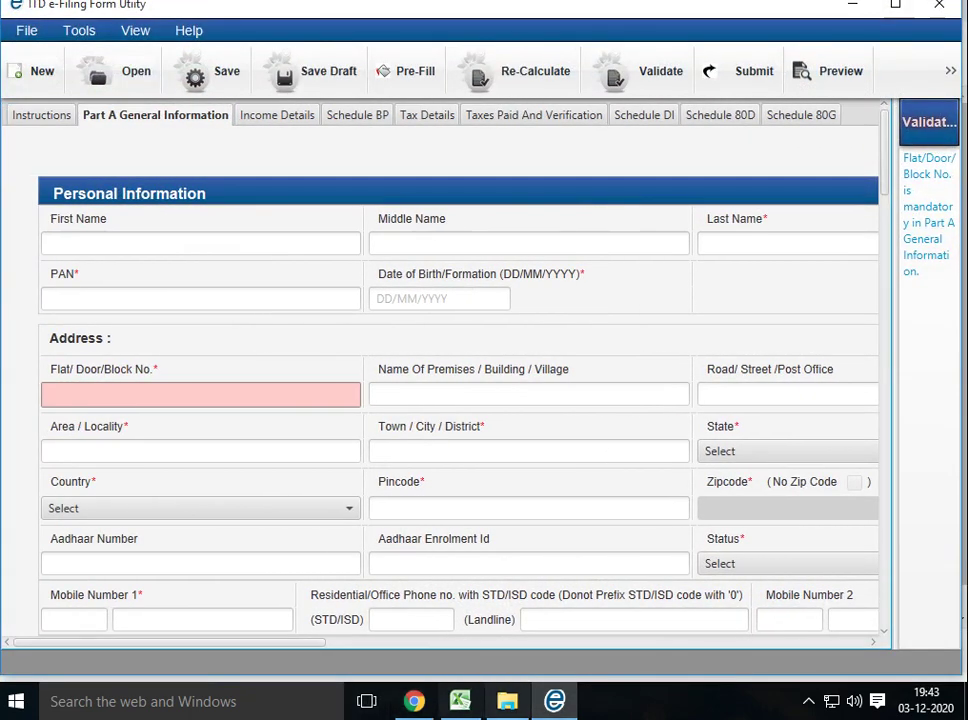
{"action": "key", "text": "alt+Tab"}
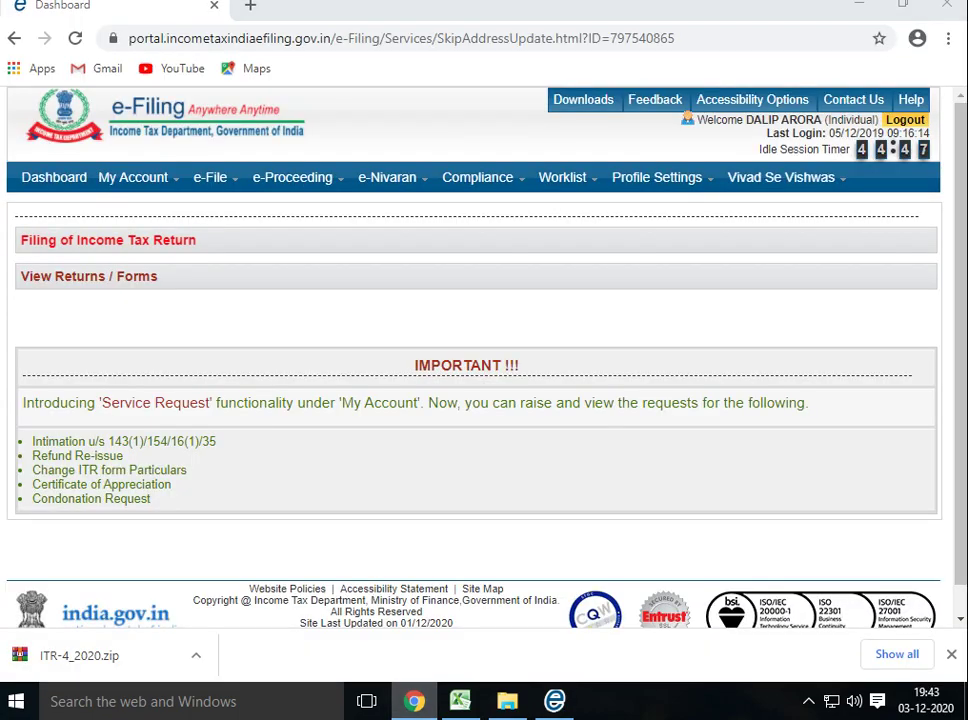
{"action": "key", "text": "alt+Tab"}
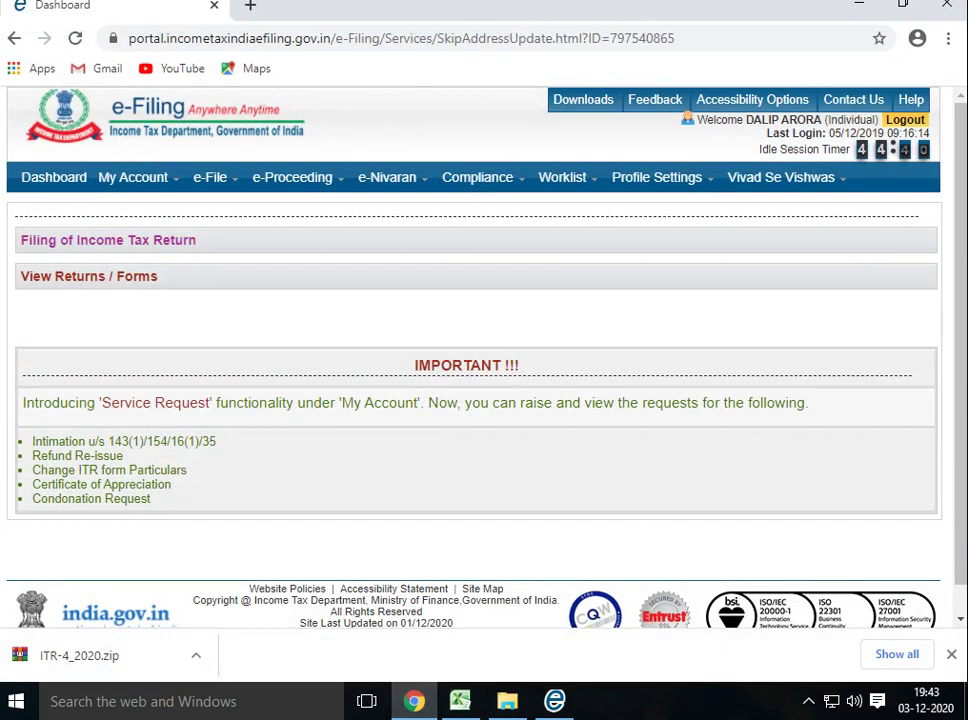
{"action": "mouse_move", "coordinate": [210, 177]}
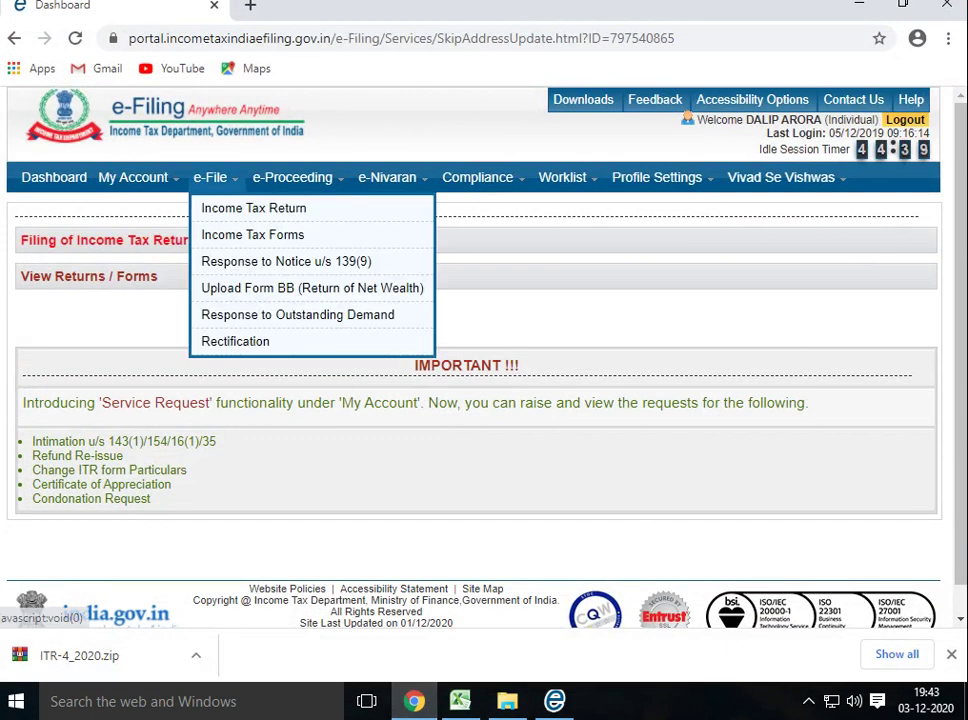
{"action": "mouse_move", "coordinate": [133, 177]}
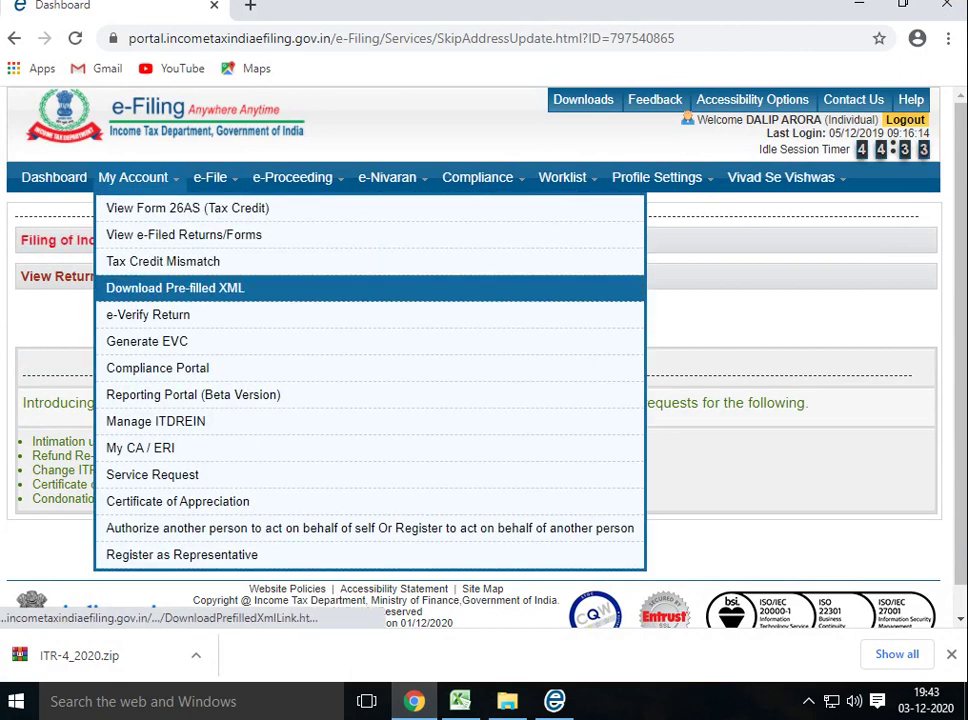
On Download Pre-filled XML, select AY 2019-20 and ITR-4 and continue
{"action": "left_click", "coordinate": [175, 288]}
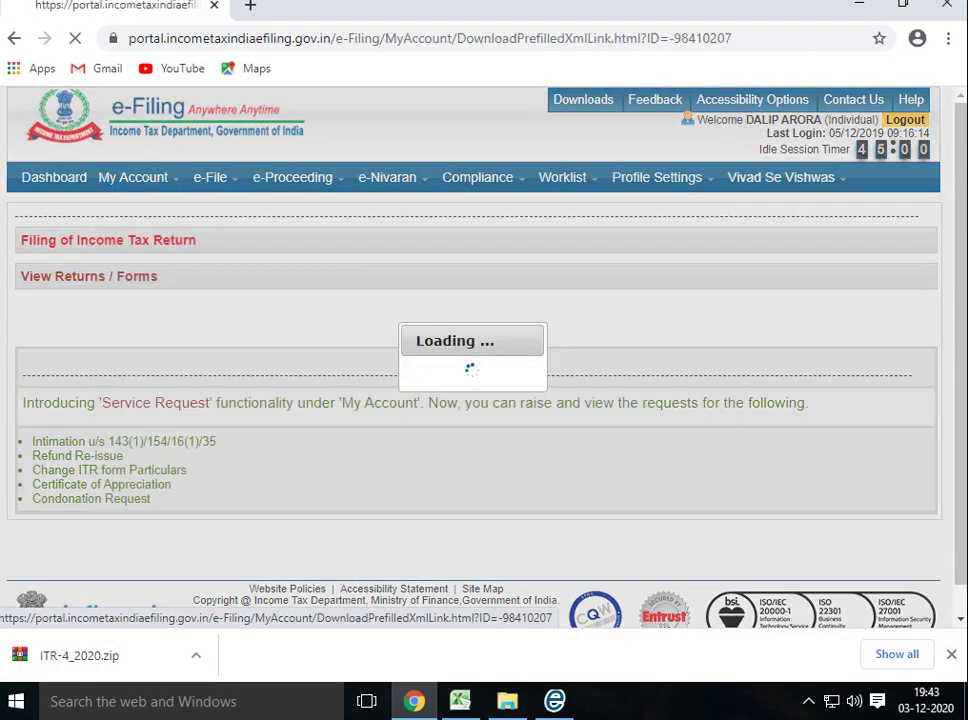
{"action": "left_click", "coordinate": [382, 300]}
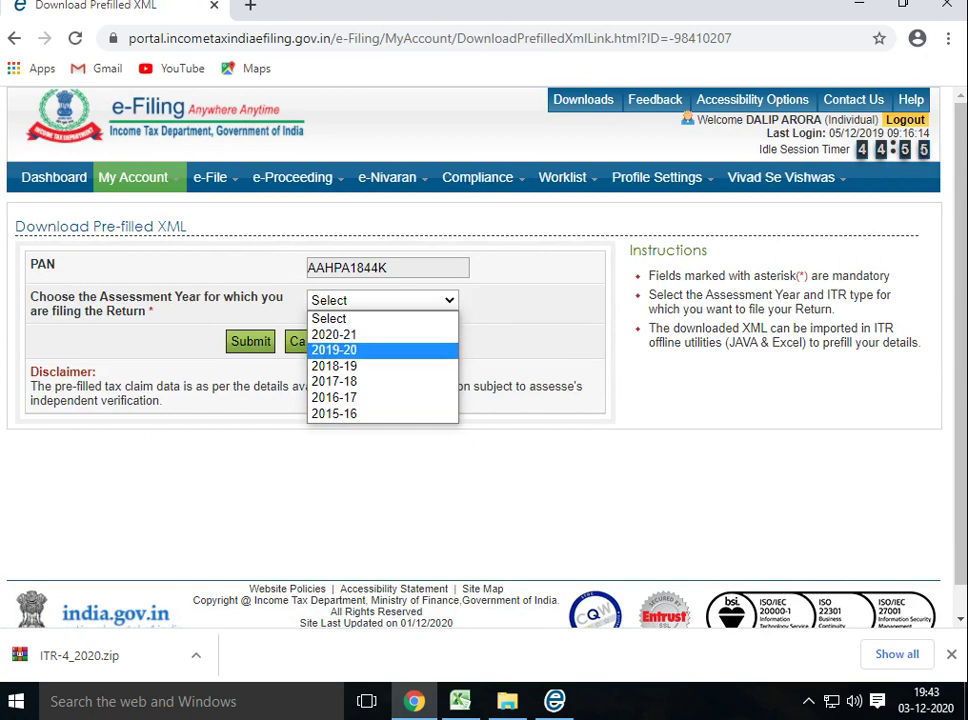
{"action": "left_click", "coordinate": [334, 350]}
{"action": "left_click", "coordinate": [382, 340]}
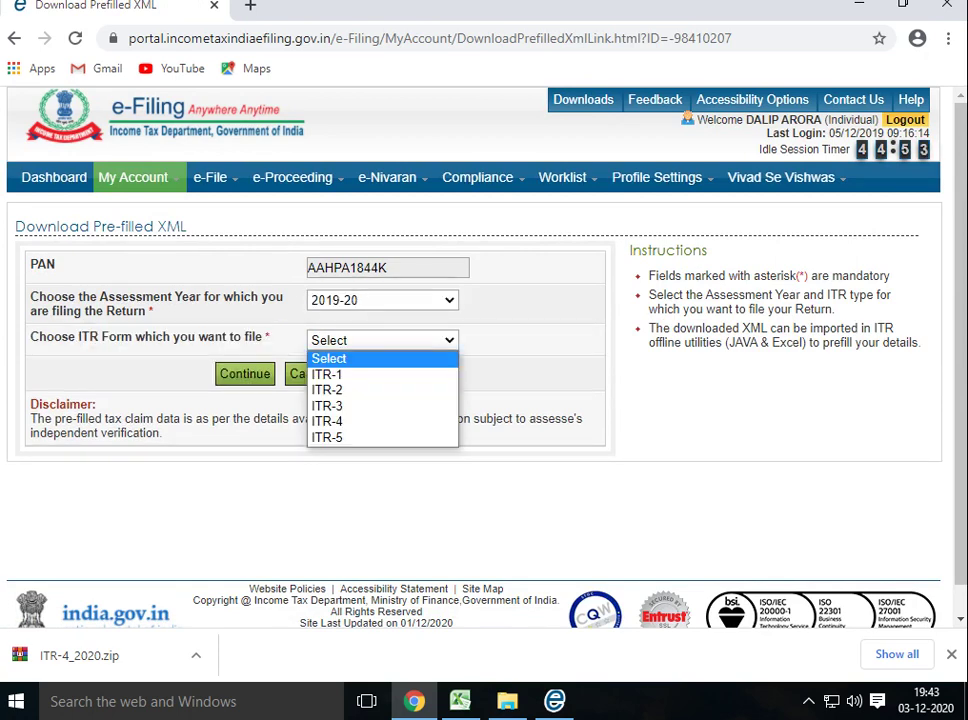
{"action": "left_click", "coordinate": [335, 421]}
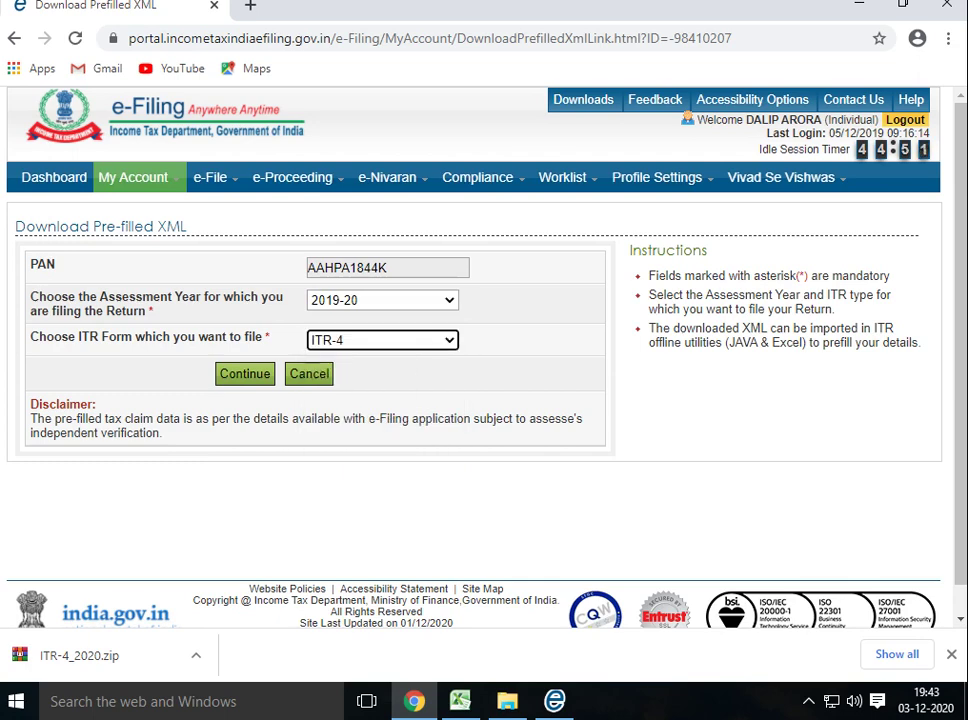
{"action": "key", "text": "Tab"}
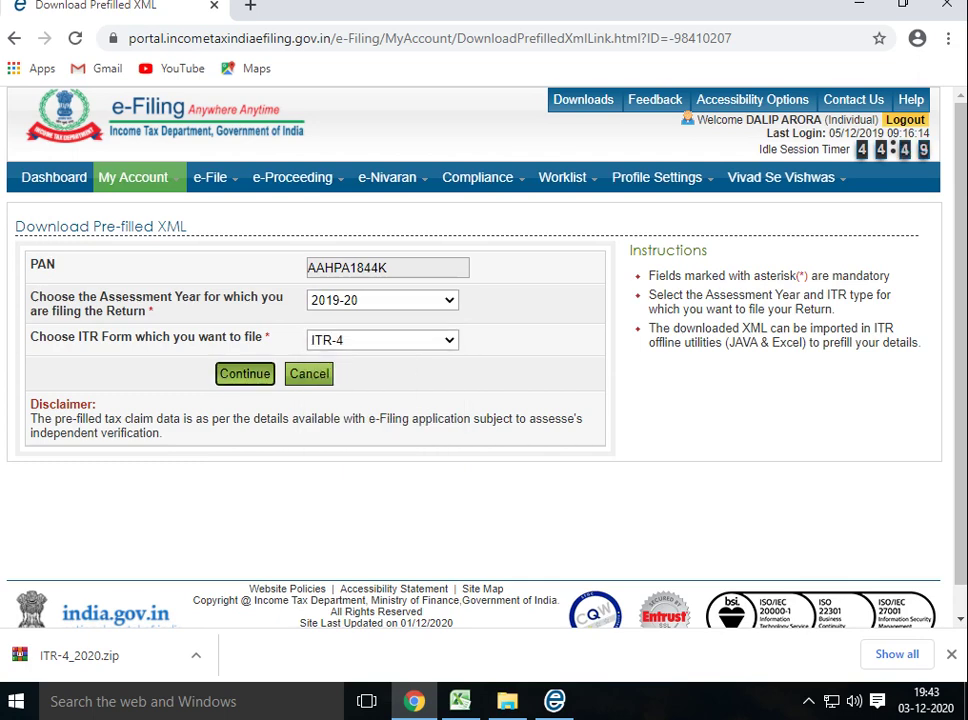
{"action": "key", "text": "Return"}
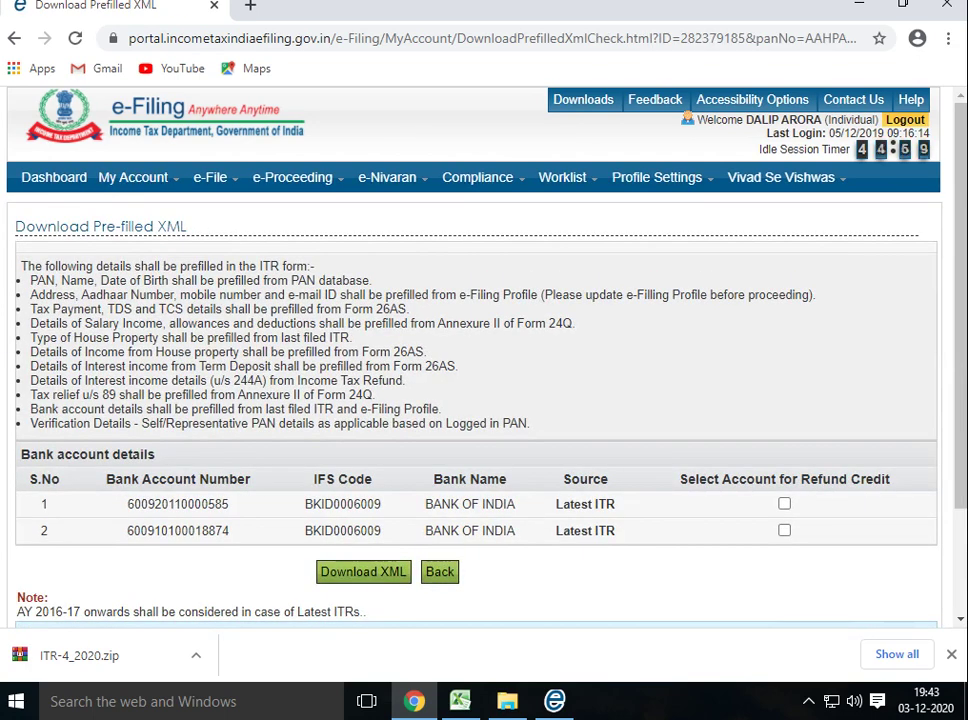
Tick both bank accounts for refund, agree to the consent, and download the XML
{"action": "left_click", "coordinate": [784, 503]}
{"action": "left_click", "coordinate": [784, 530]}
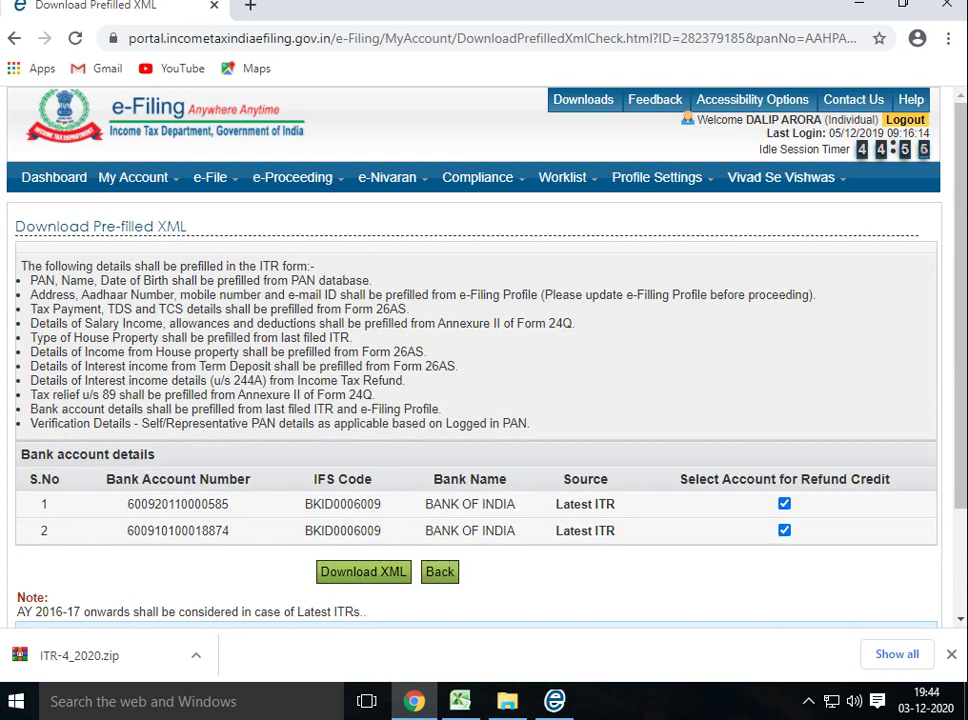
{"action": "left_click", "coordinate": [363, 571]}
{"action": "left_click", "coordinate": [110, 384]}
{"action": "left_click", "coordinate": [437, 421]}
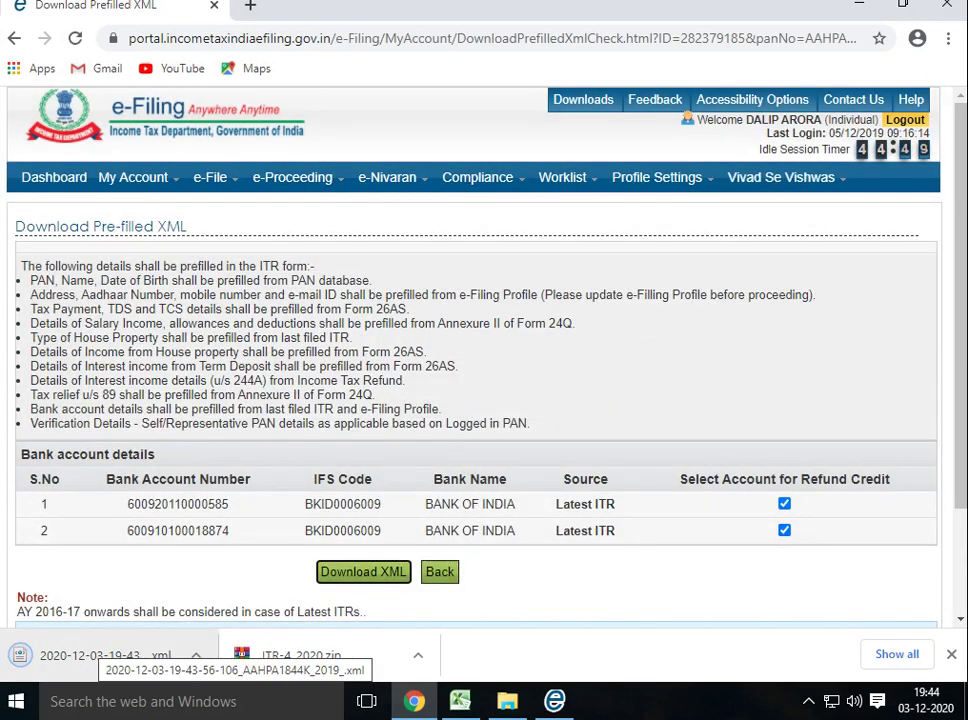
Start a Pre-Fill in the utility, cancel the file choice, and dismiss the missing bank-details error
{"action": "key", "text": "alt+Tab"}
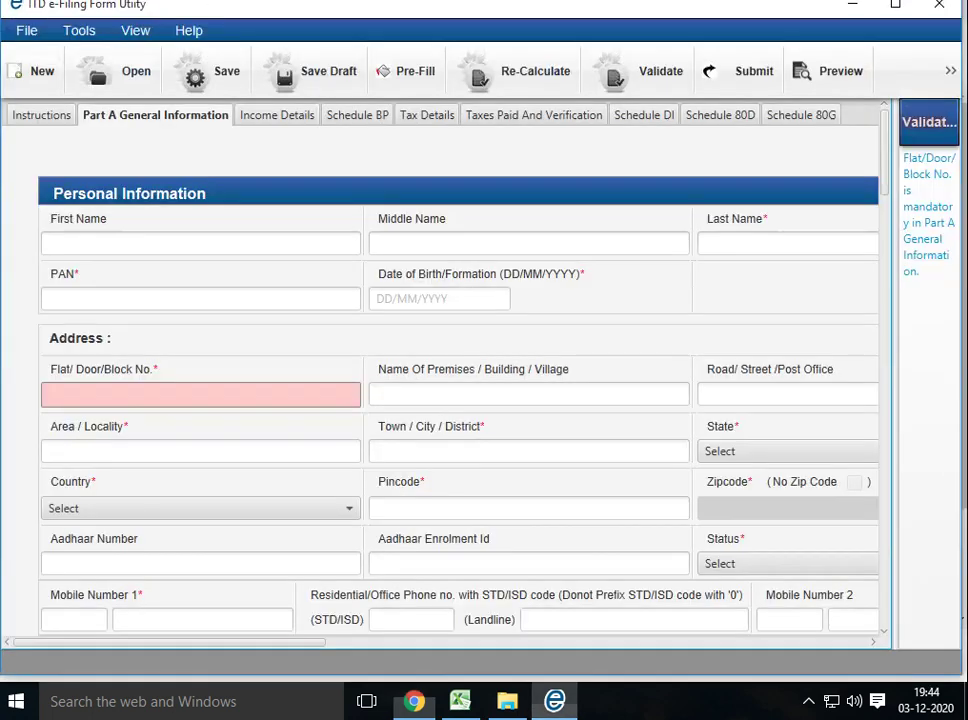
{"action": "left_click", "coordinate": [412, 71]}
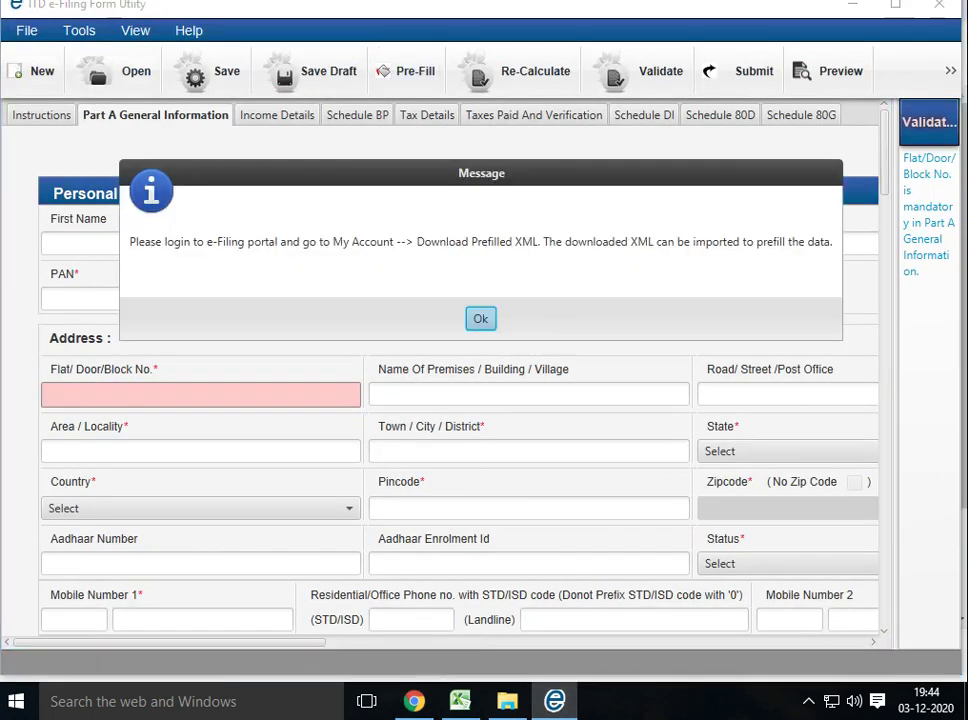
{"action": "key", "text": "Return"}
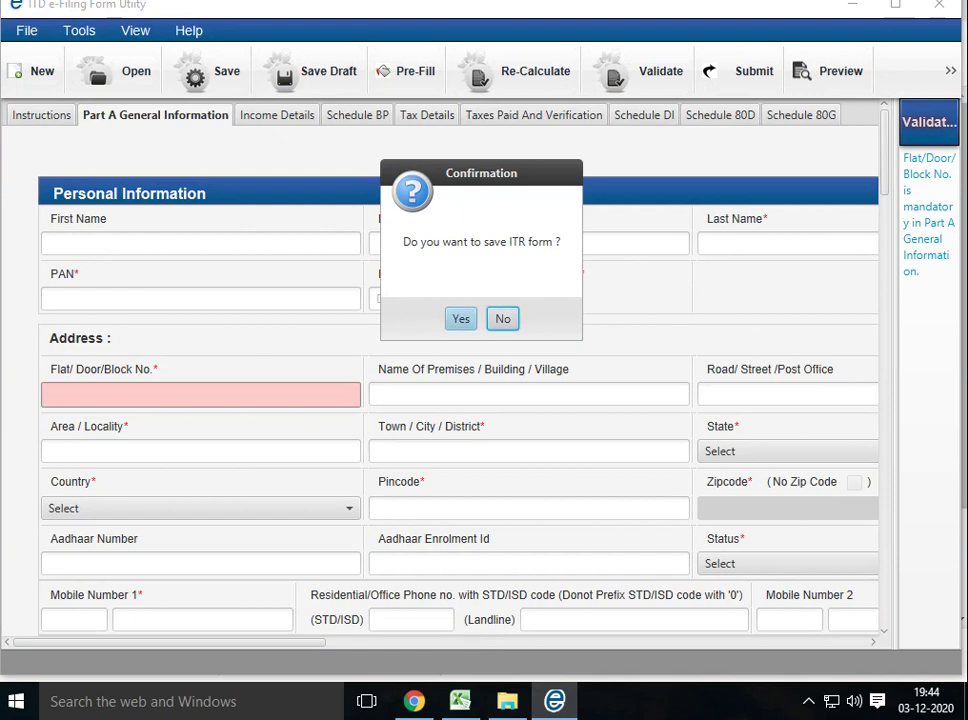
{"action": "key", "text": "Return"}
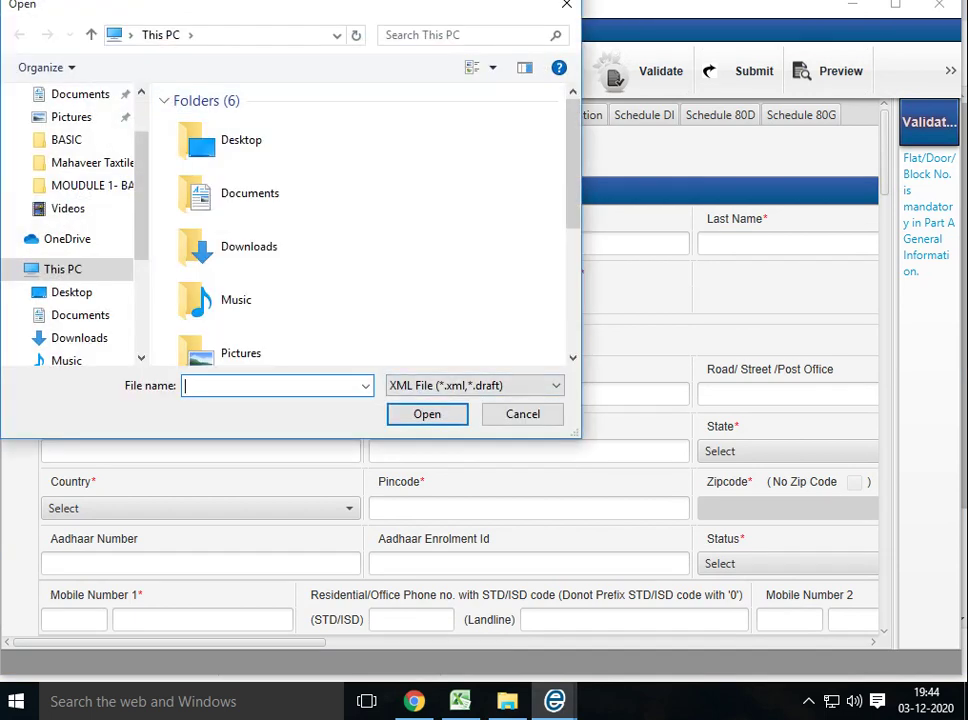
{"action": "key", "text": "Escape"}
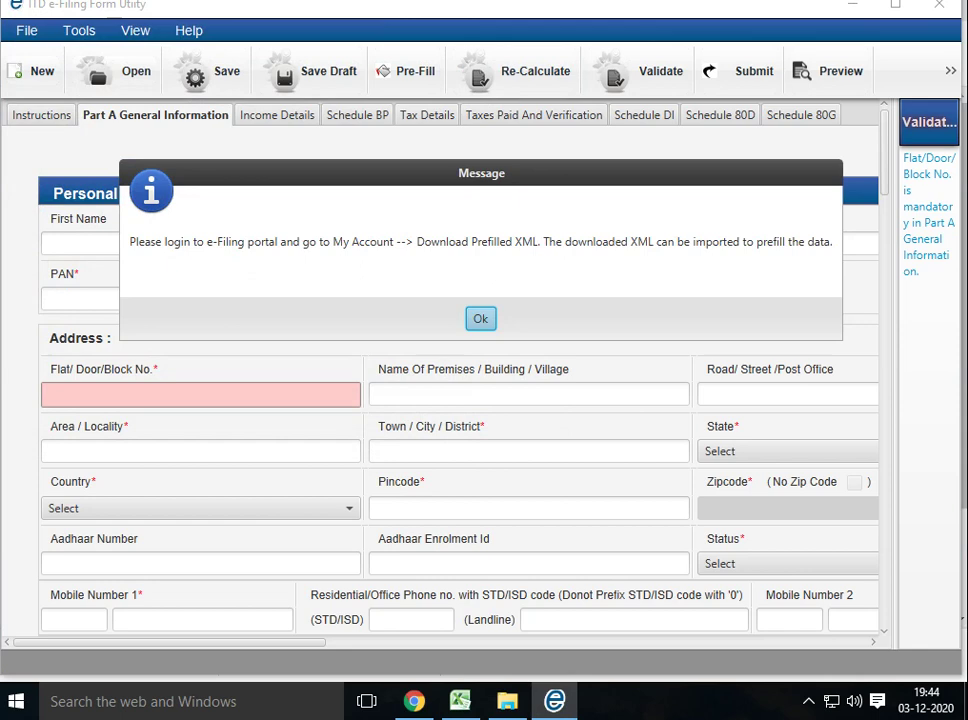
{"action": "key", "text": "Return"}
{"action": "key", "text": "Return"}
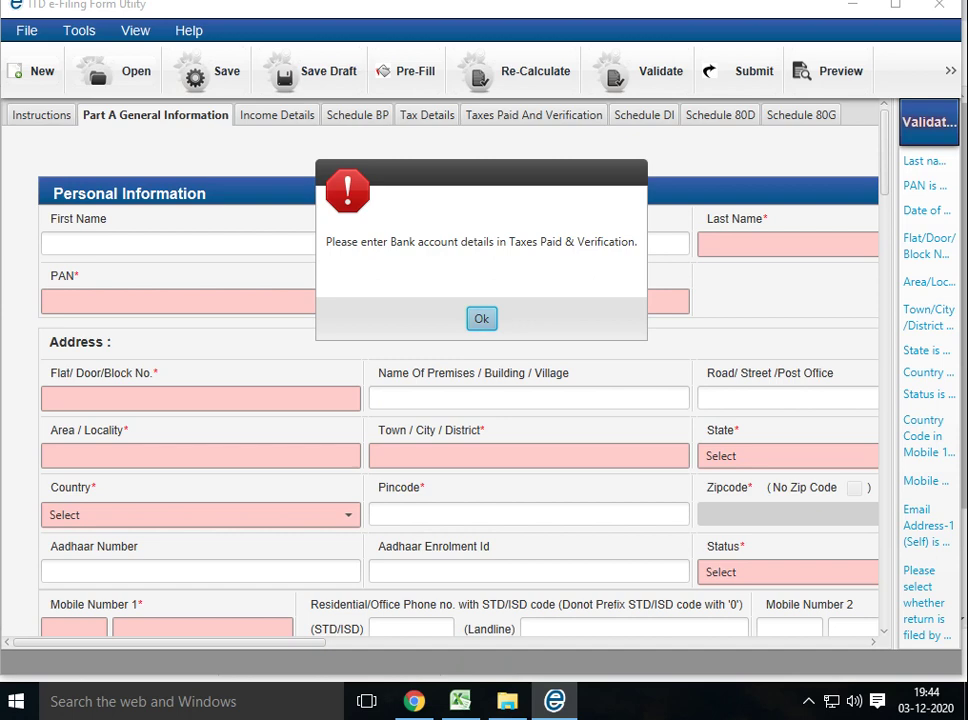
{"action": "key", "text": "Return"}
{"action": "key", "text": "Return"}
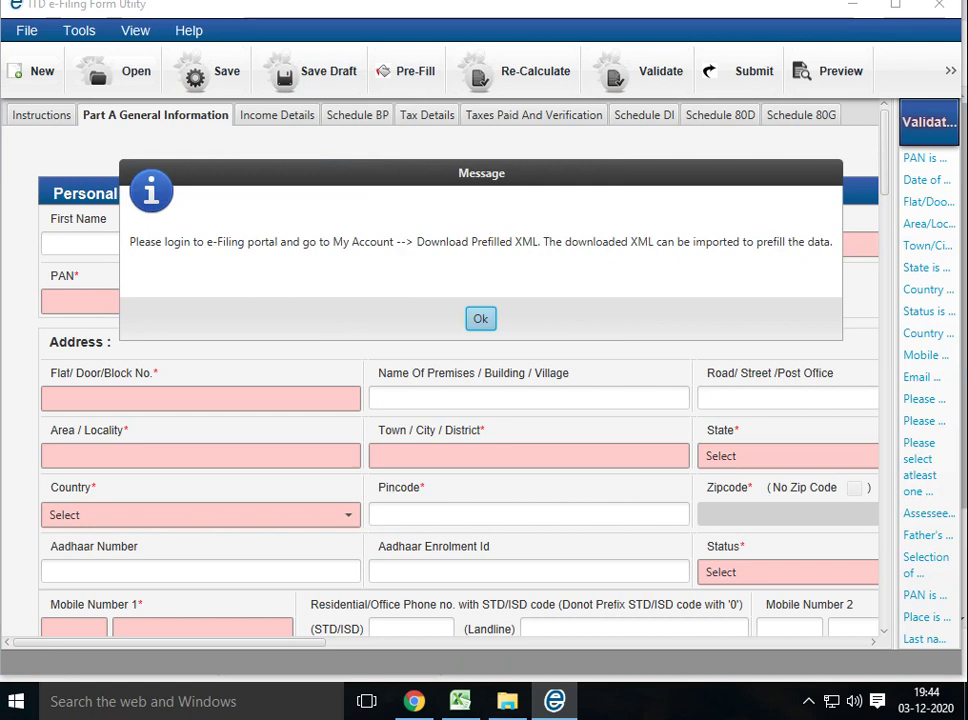
Import the downloaded pre-filled XML from Downloads and dismiss the invalid-file and last-name errors
{"action": "key", "text": "Return"}
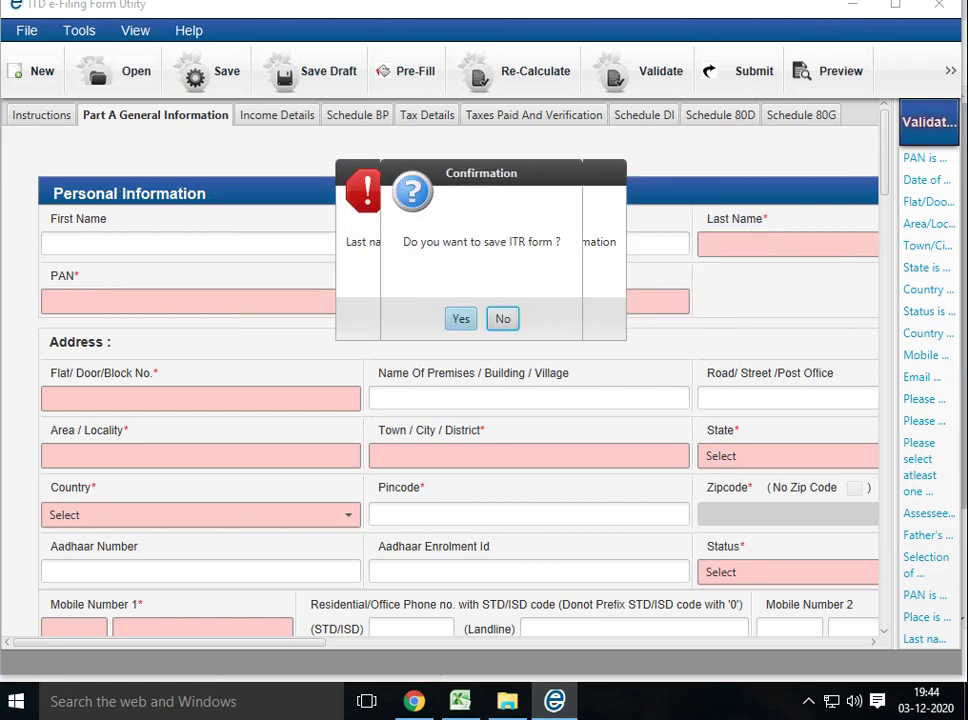
{"action": "key", "text": "Return"}
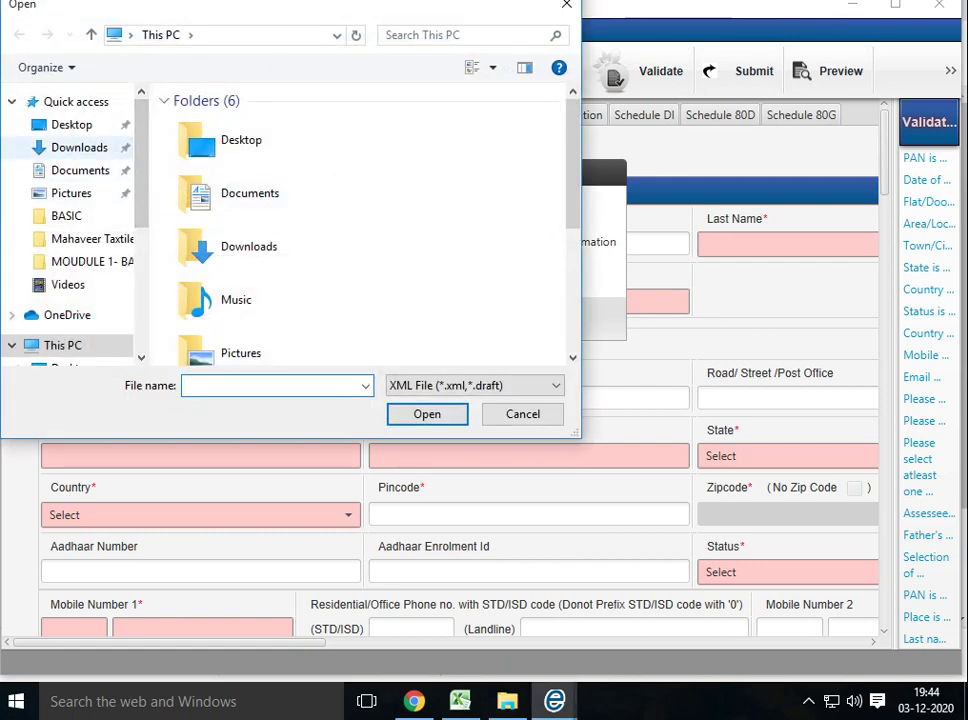
{"action": "left_click", "coordinate": [79, 147]}
{"action": "left_click", "coordinate": [294, 282]}
{"action": "key", "text": "Return"}
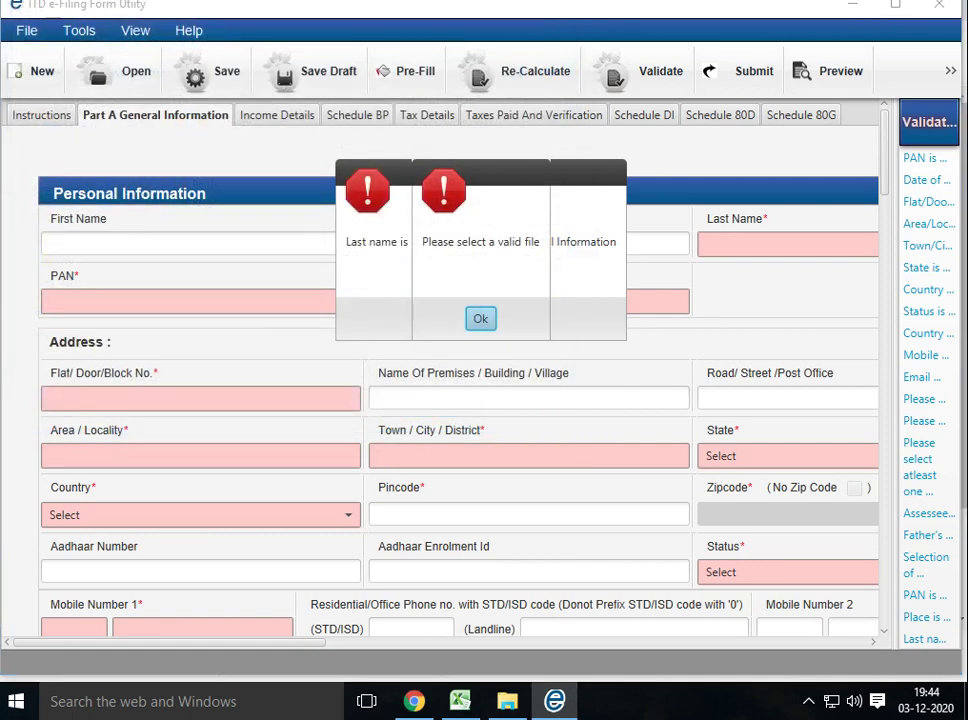
{"action": "key", "text": "Return"}
{"action": "key", "text": "Return"}
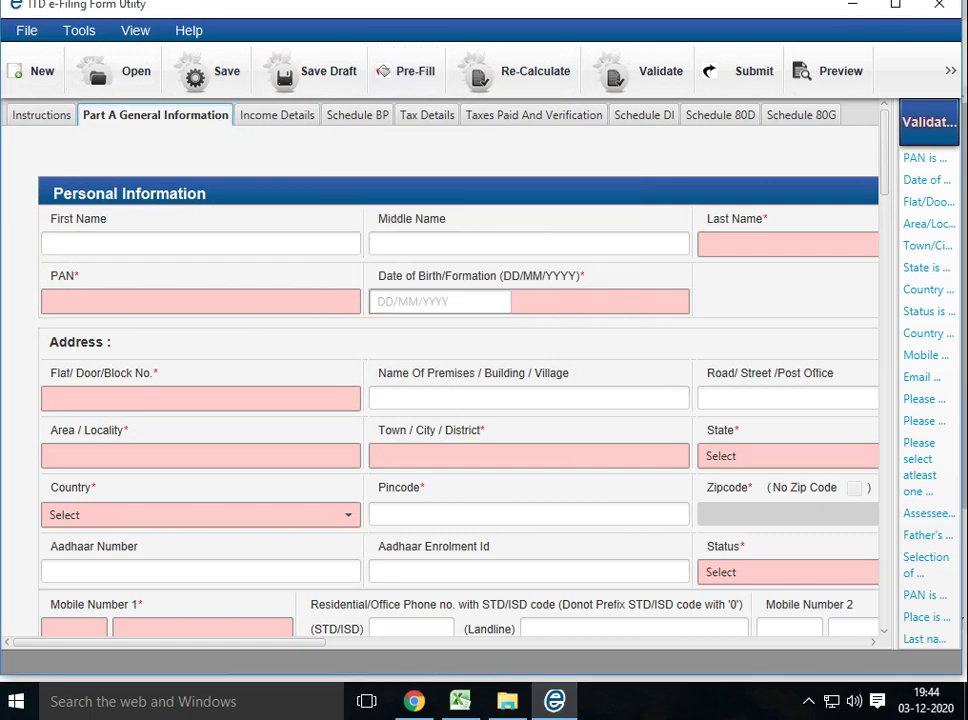
{"action": "left_click", "coordinate": [43, 115]}
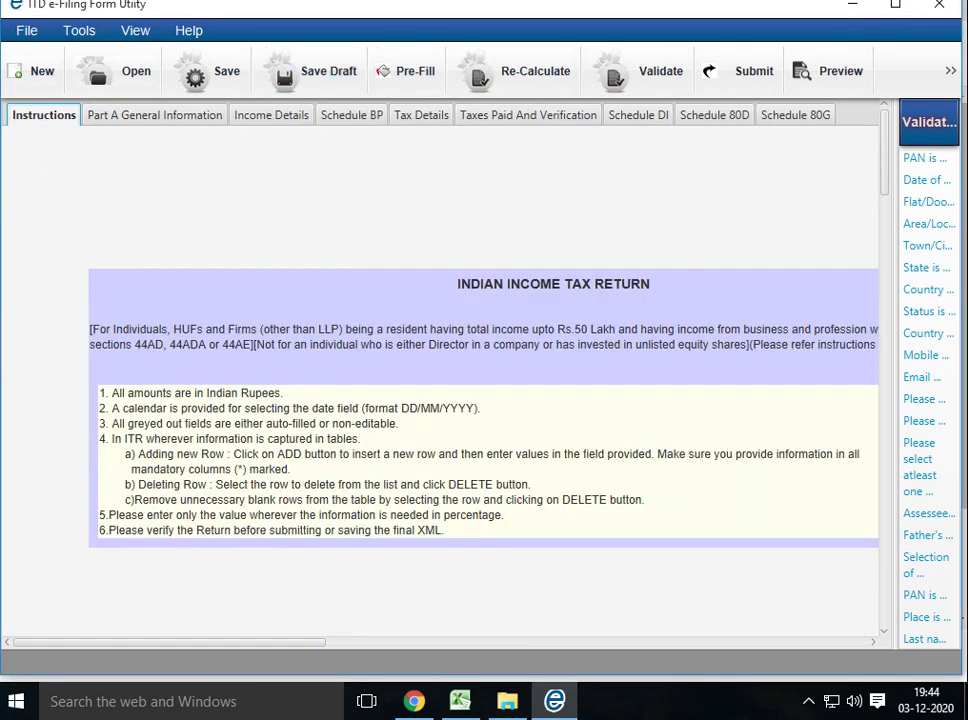
Pre-Fill from the downloaded XML and dismiss the 'Please select a valid file' error
{"action": "left_click", "coordinate": [410, 71]}
{"action": "key", "text": "Return"}
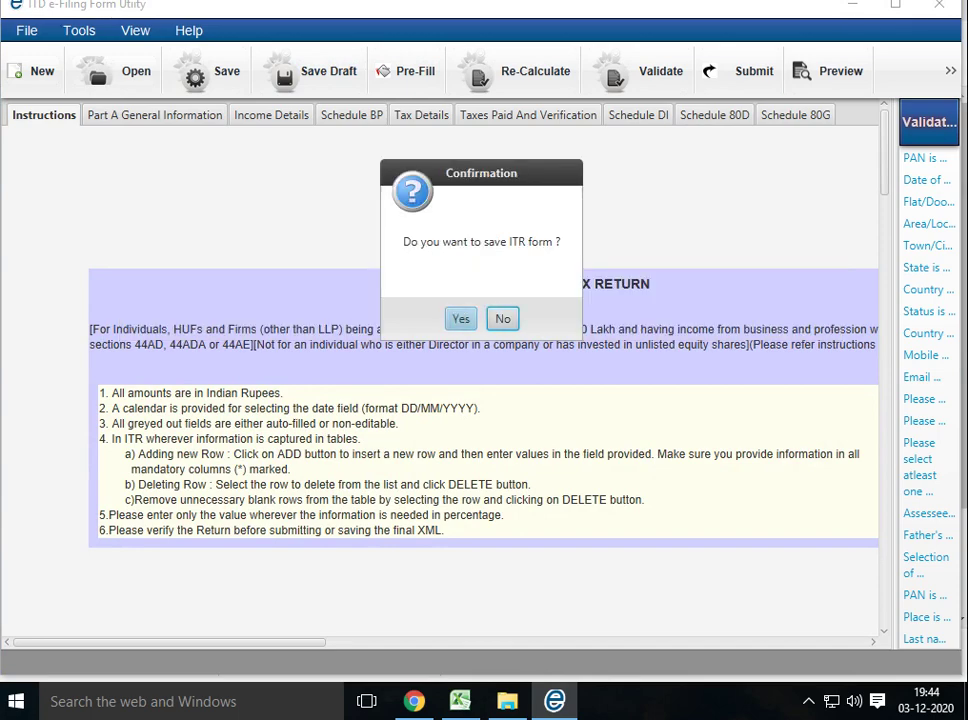
{"action": "key", "text": "Return"}
{"action": "left_click", "coordinate": [302, 281]}
{"action": "key", "text": "Return"}
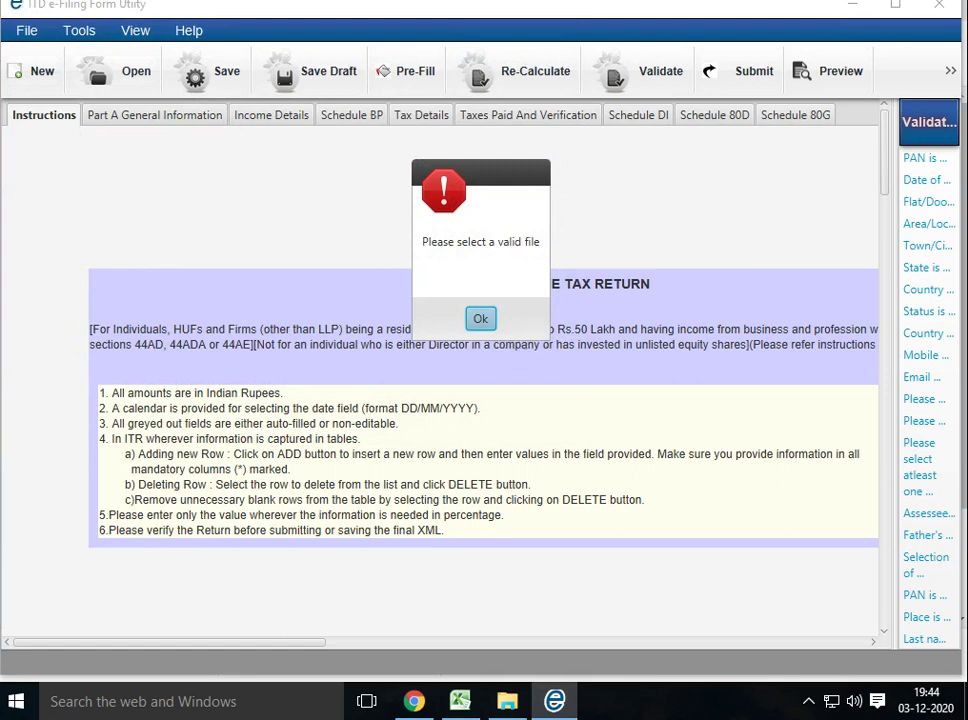
{"action": "left_click", "coordinate": [480, 318]}
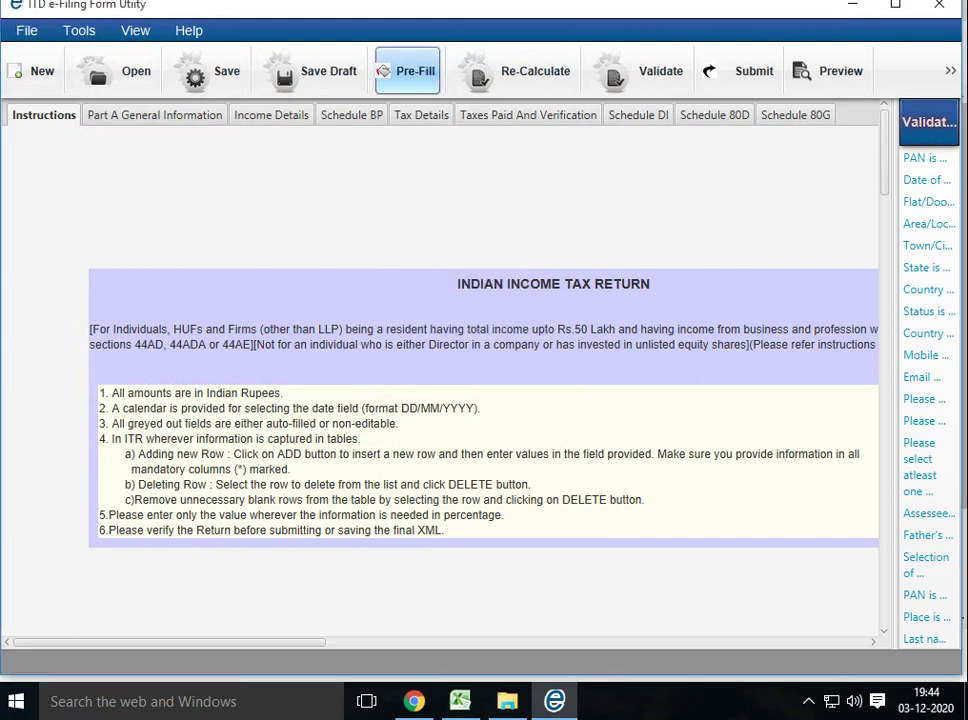
Retry the Pre-Fill with the same XML file and dismiss the repeated invalid-file error
{"action": "left_click", "coordinate": [405, 71]}
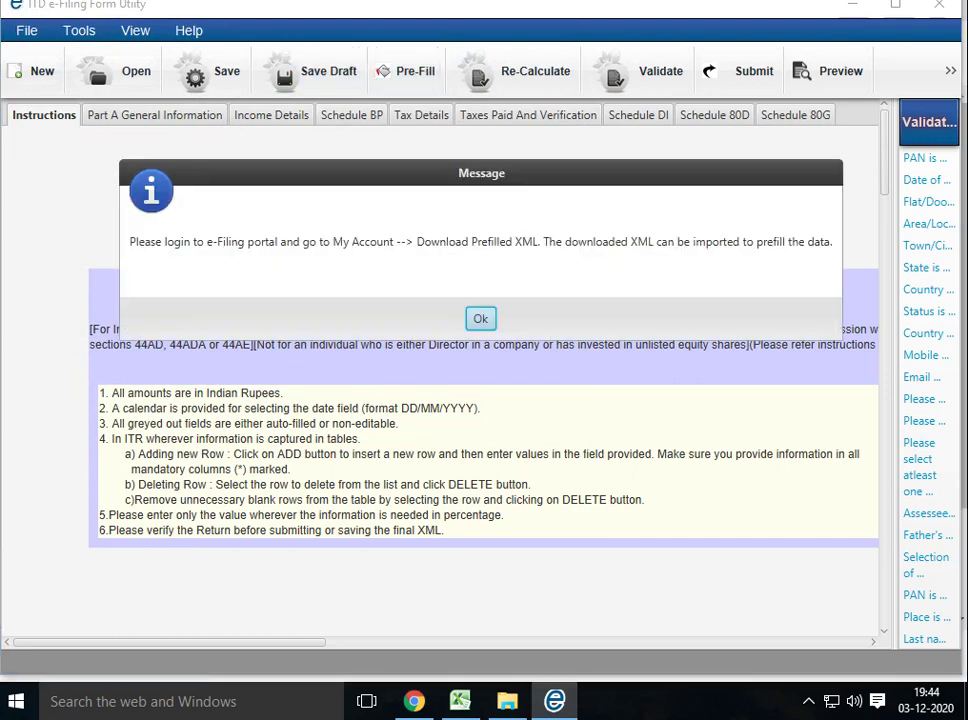
{"action": "key", "text": "Return"}
{"action": "key", "text": "Return"}
{"action": "key", "text": "Return"}
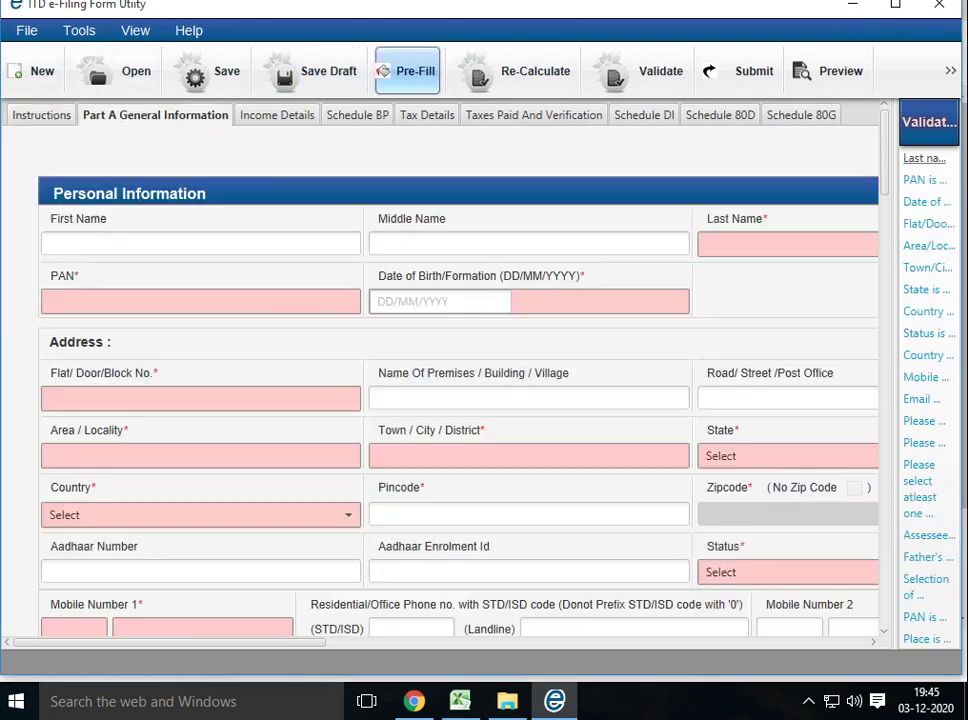
{"action": "left_click", "coordinate": [405, 71]}
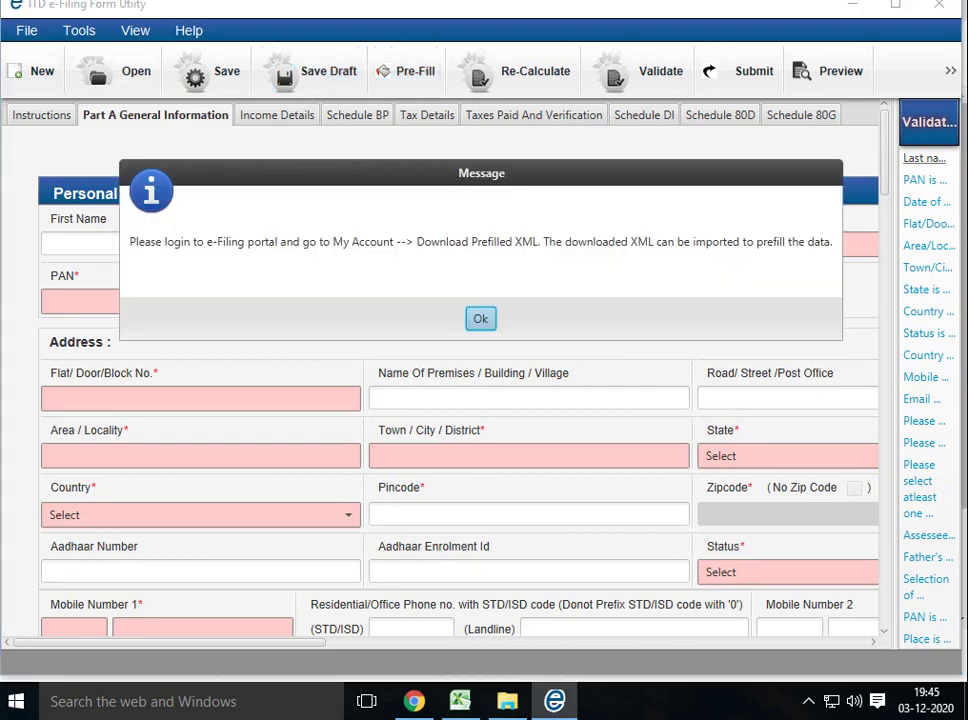
{"action": "key", "text": "Return"}
{"action": "key", "text": "Return"}
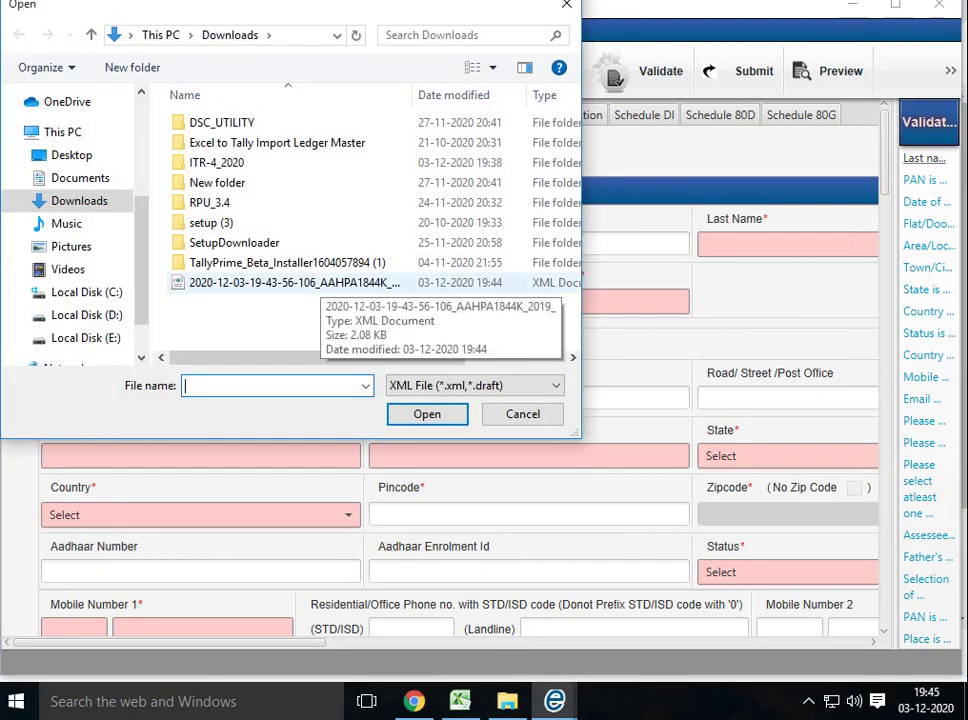
{"action": "left_click", "coordinate": [295, 283]}
{"action": "key", "text": "Return"}
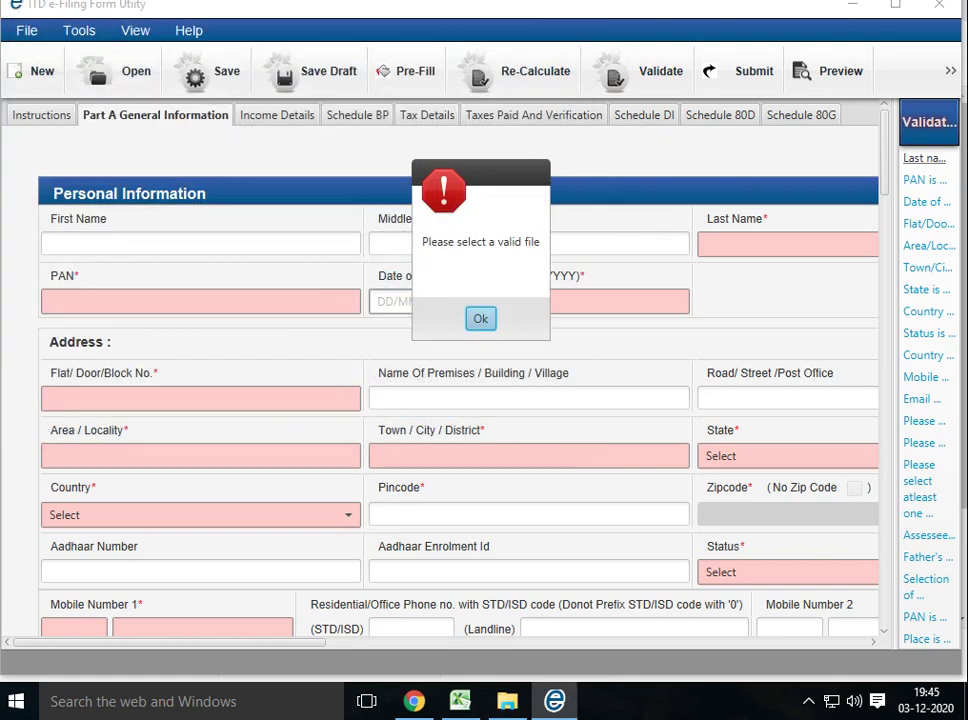
{"action": "key", "text": "Return"}
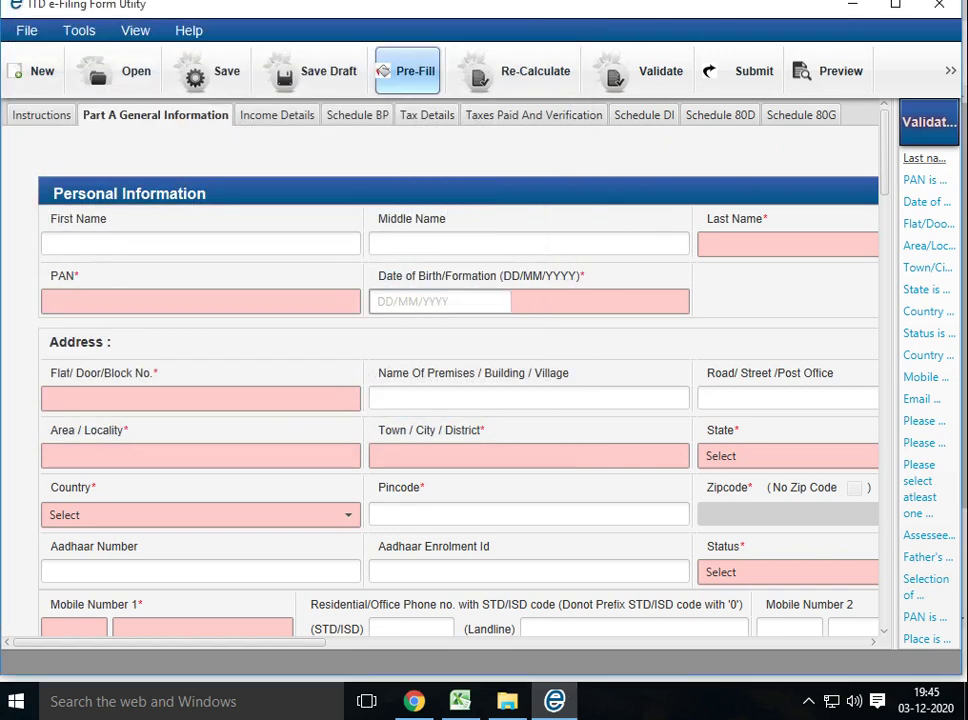
Show the e-filed IncomeTax Returns list, where the AY 2019-20 ITR-4 shows ITR-V received
{"action": "left_click", "coordinate": [413, 701]}
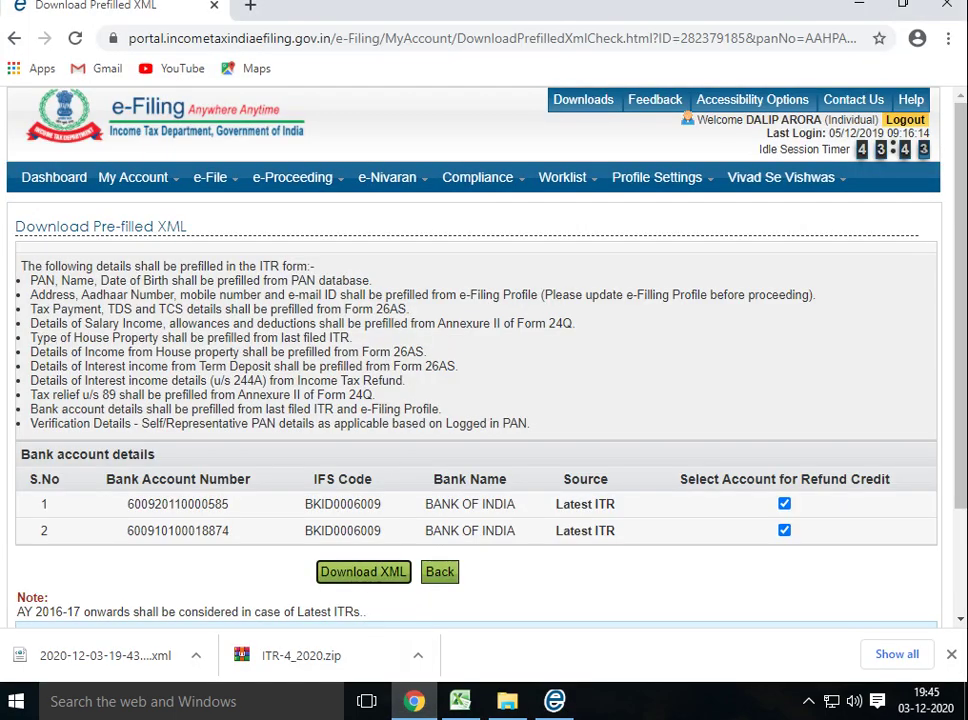
{"action": "left_click", "coordinate": [440, 571]}
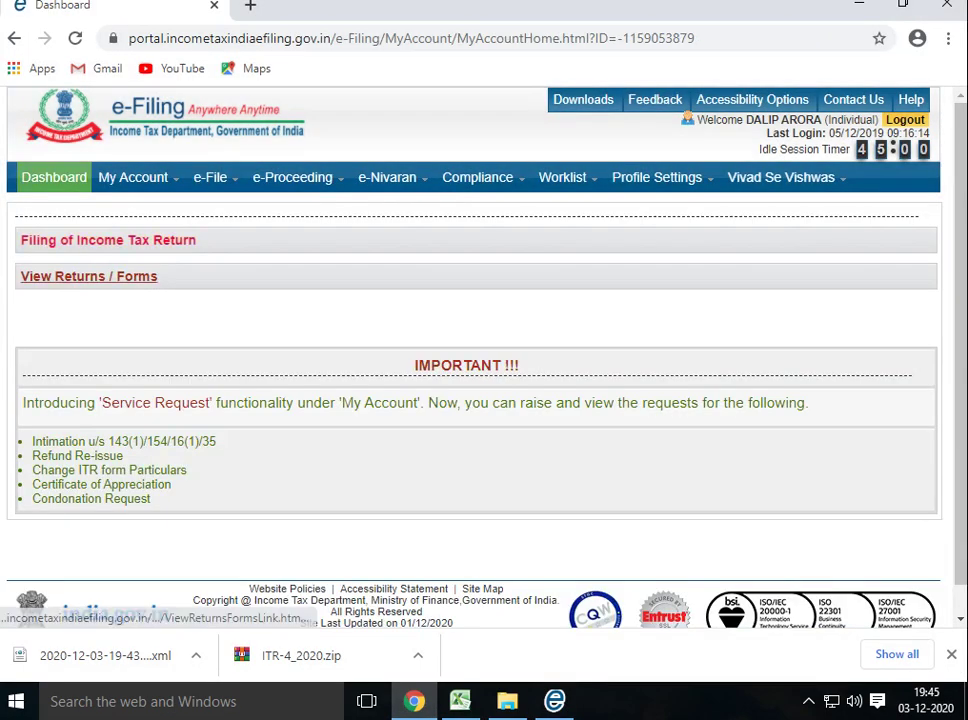
{"action": "left_click", "coordinate": [106, 240]}
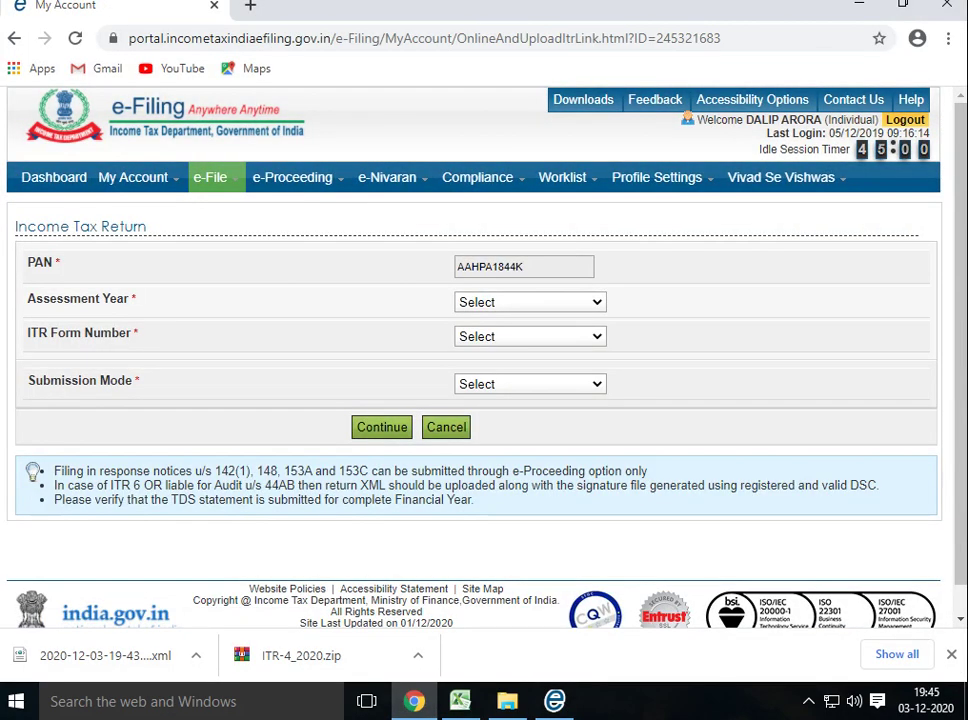
{"action": "left_click", "coordinate": [446, 427]}
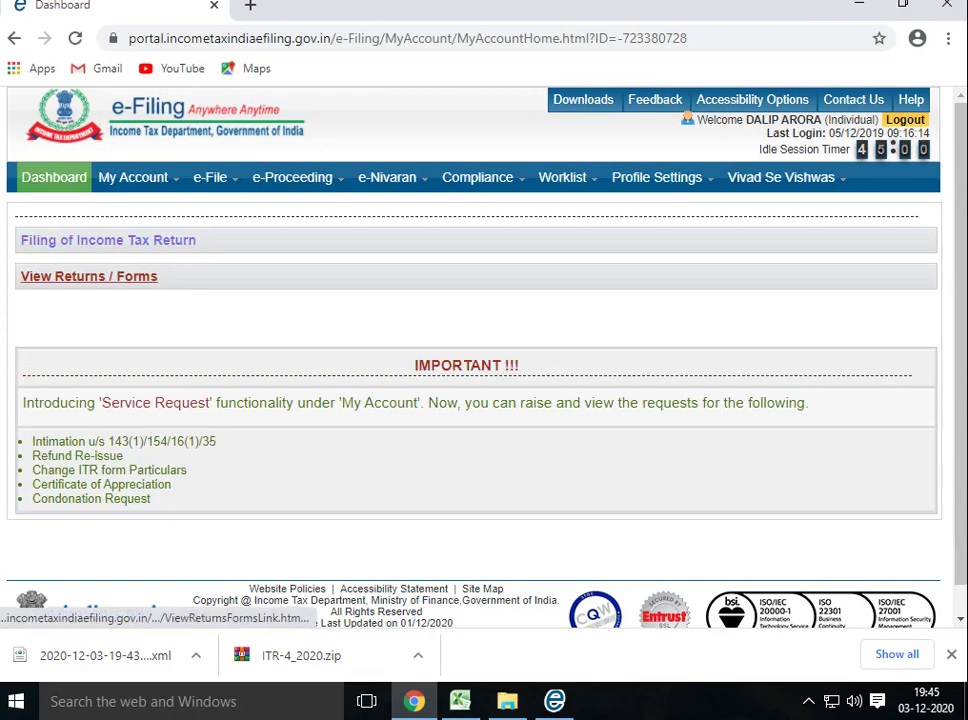
{"action": "left_click", "coordinate": [89, 276]}
{"action": "left_click", "coordinate": [530, 290]}
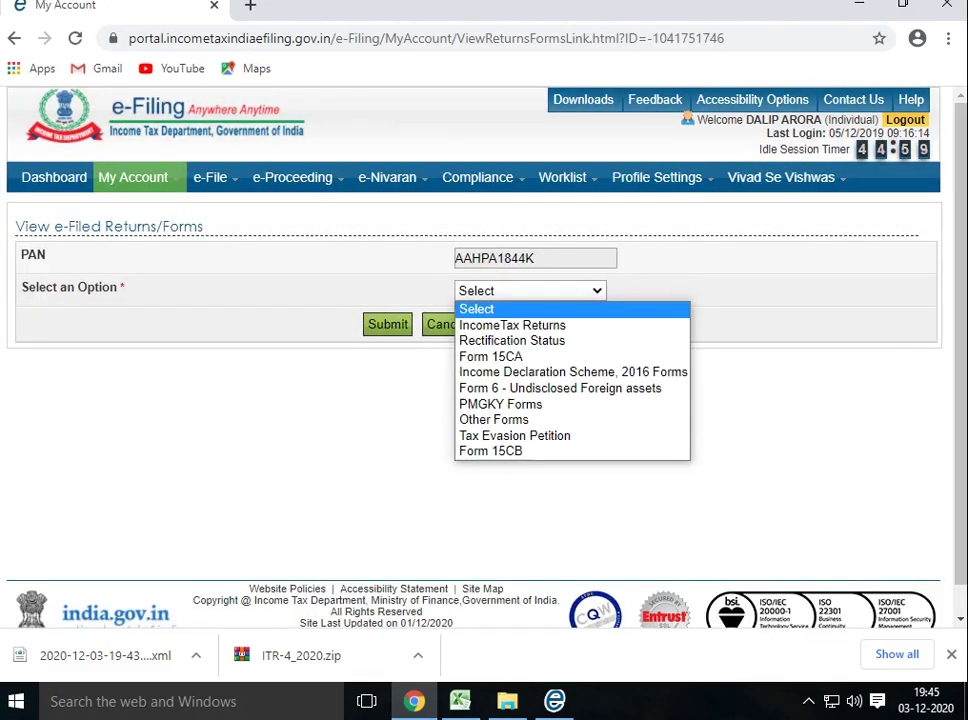
{"action": "left_click", "coordinate": [500, 324]}
{"action": "left_click", "coordinate": [387, 324]}
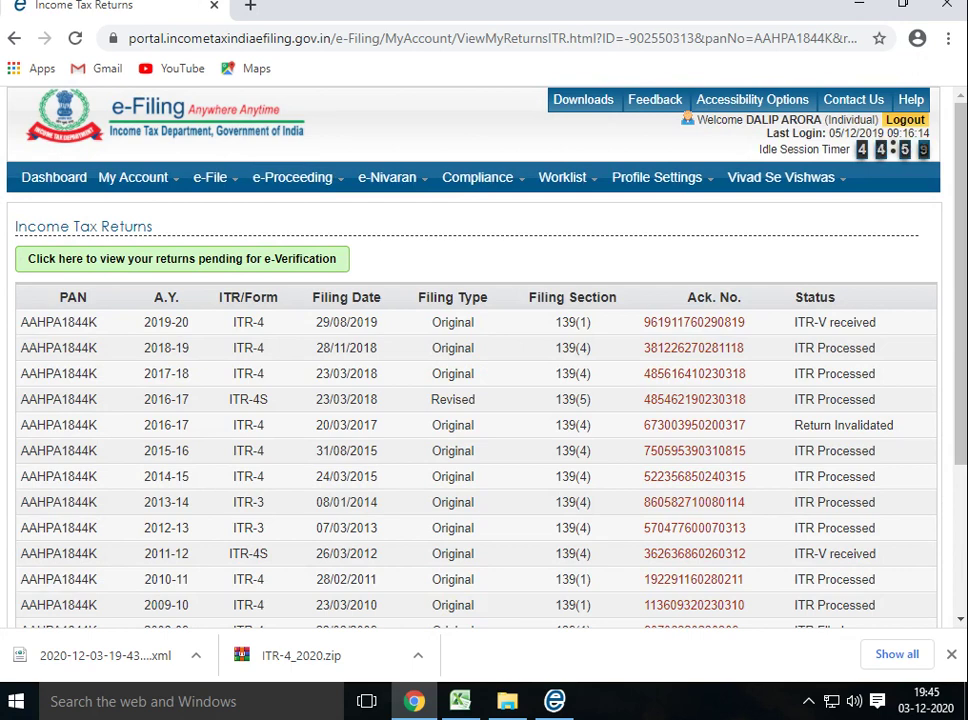
On the Download Pre-filled XML page, choose assessment year 2019-20 and form ITR-4
{"action": "mouse_move", "coordinate": [133, 177]}
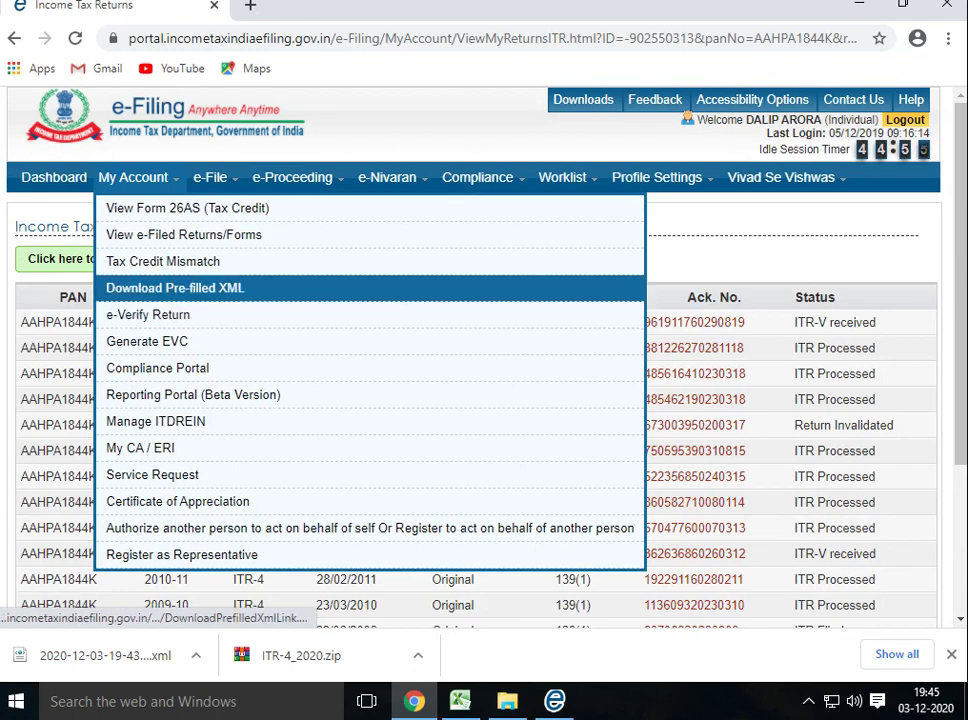
{"action": "left_click", "coordinate": [175, 288]}
{"action": "left_click", "coordinate": [382, 300]}
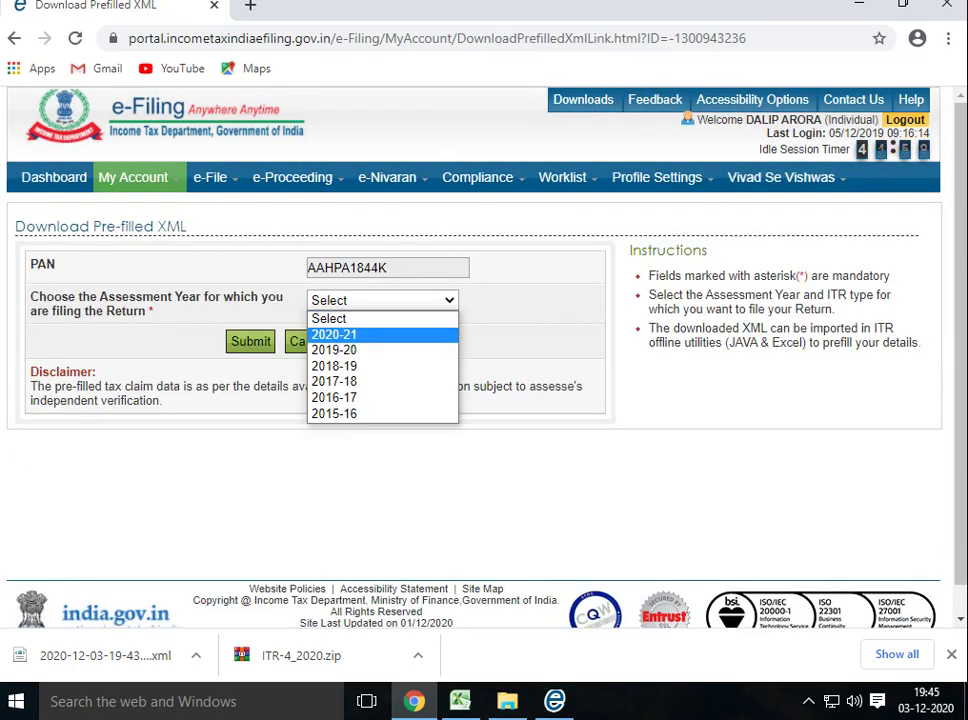
{"action": "left_click", "coordinate": [334, 350]}
{"action": "left_click", "coordinate": [382, 340]}
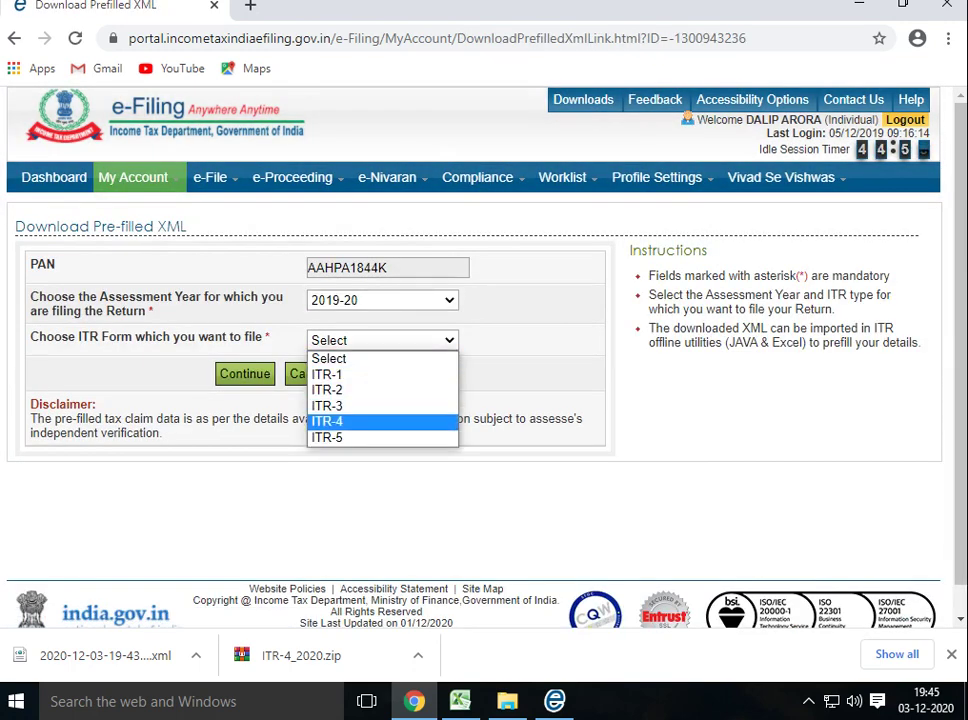
{"action": "left_click", "coordinate": [328, 421]}
{"action": "left_click", "coordinate": [245, 373]}
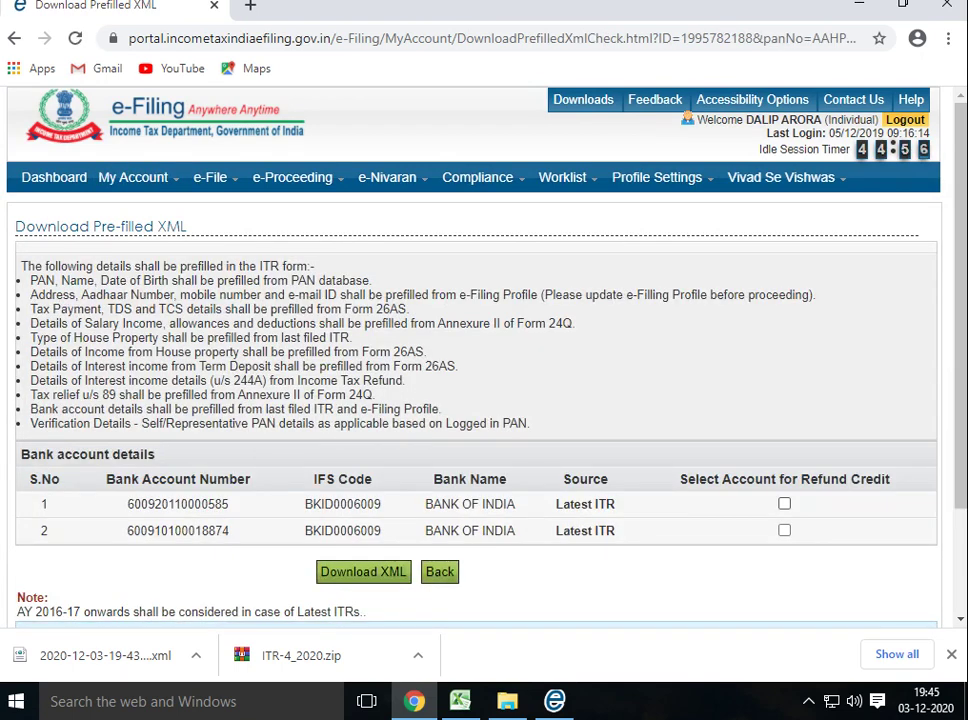
Mark the first bank account for refund credit and download the XML after accepting consent
{"action": "left_click", "coordinate": [784, 503]}
{"action": "left_click", "coordinate": [363, 571]}
{"action": "left_click", "coordinate": [111, 384]}
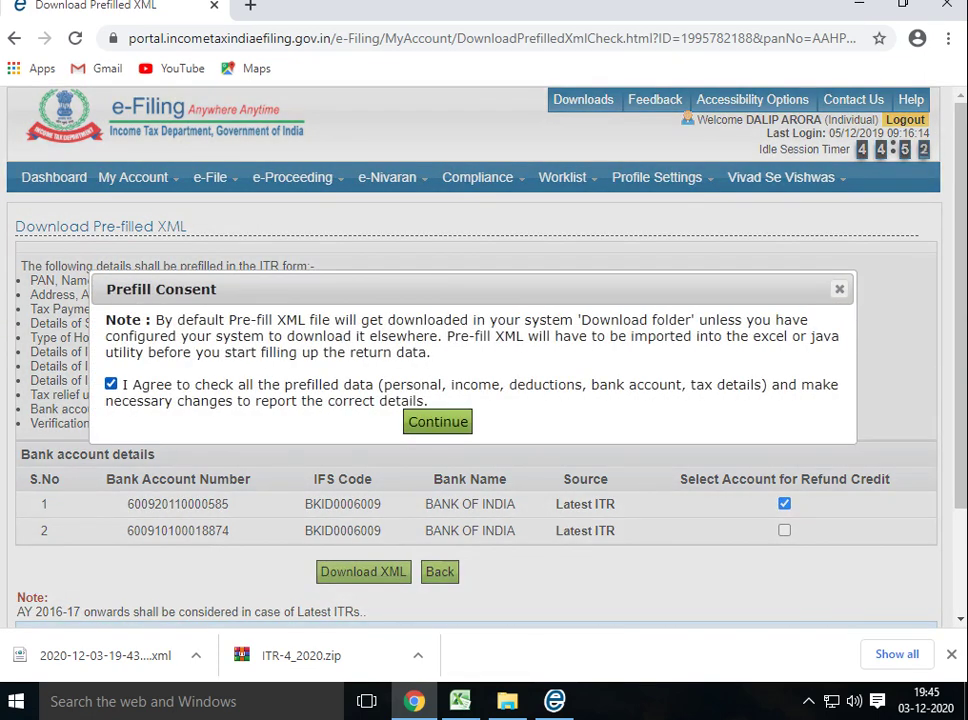
{"action": "left_click", "coordinate": [437, 421]}
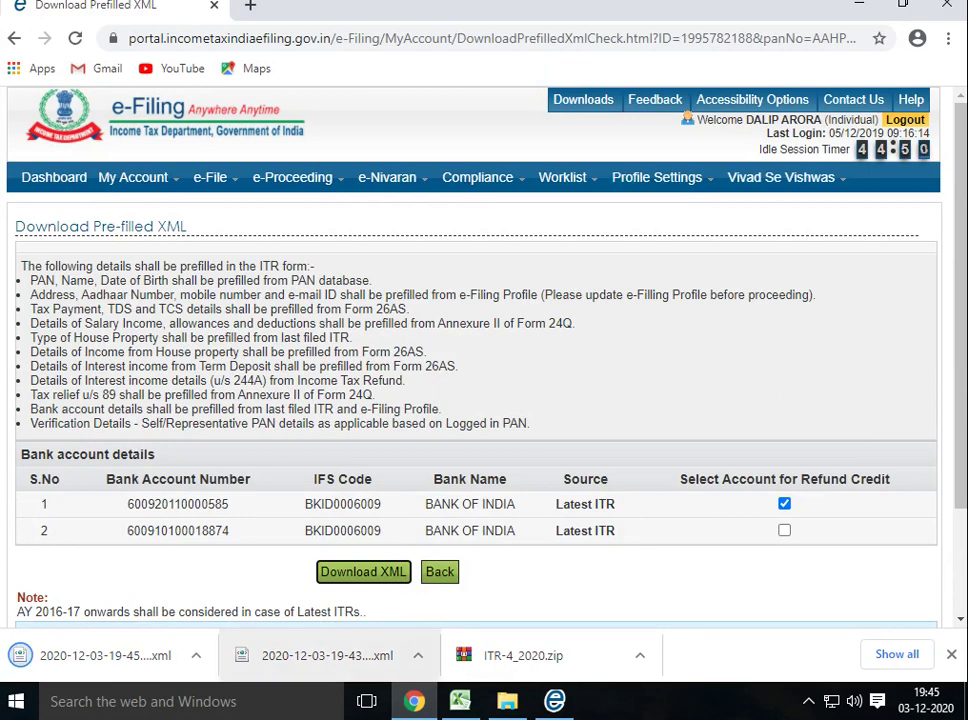
{"action": "key", "text": "alt+Tab"}
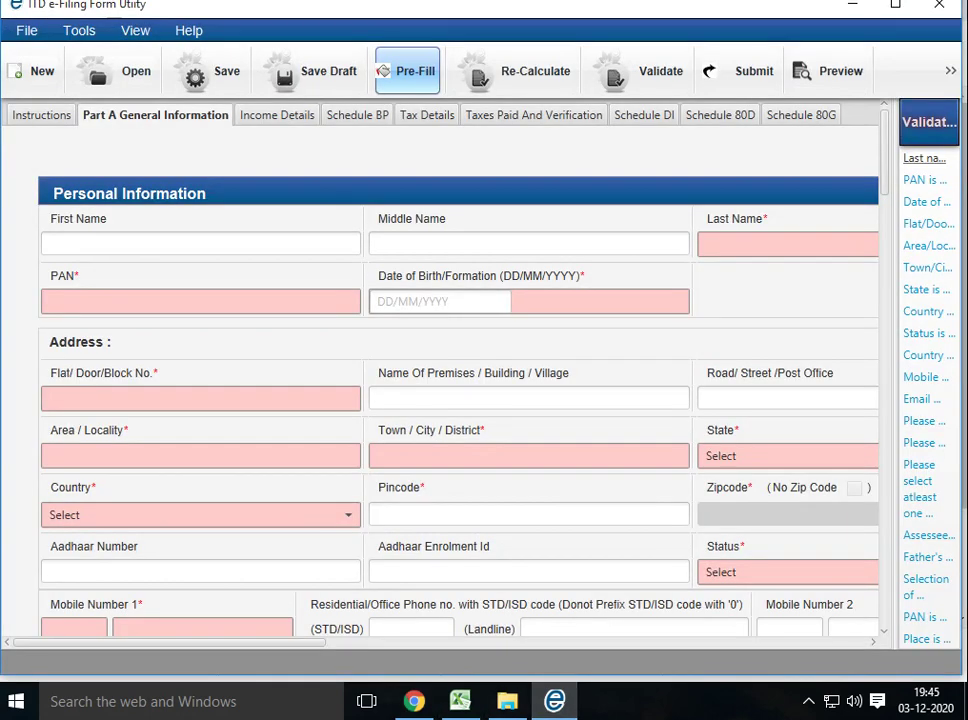
Try pre-filling from the newly downloaded XML without saving; the utility rejects it as invalid
{"action": "left_click", "coordinate": [407, 71]}
{"action": "left_click", "coordinate": [480, 318]}
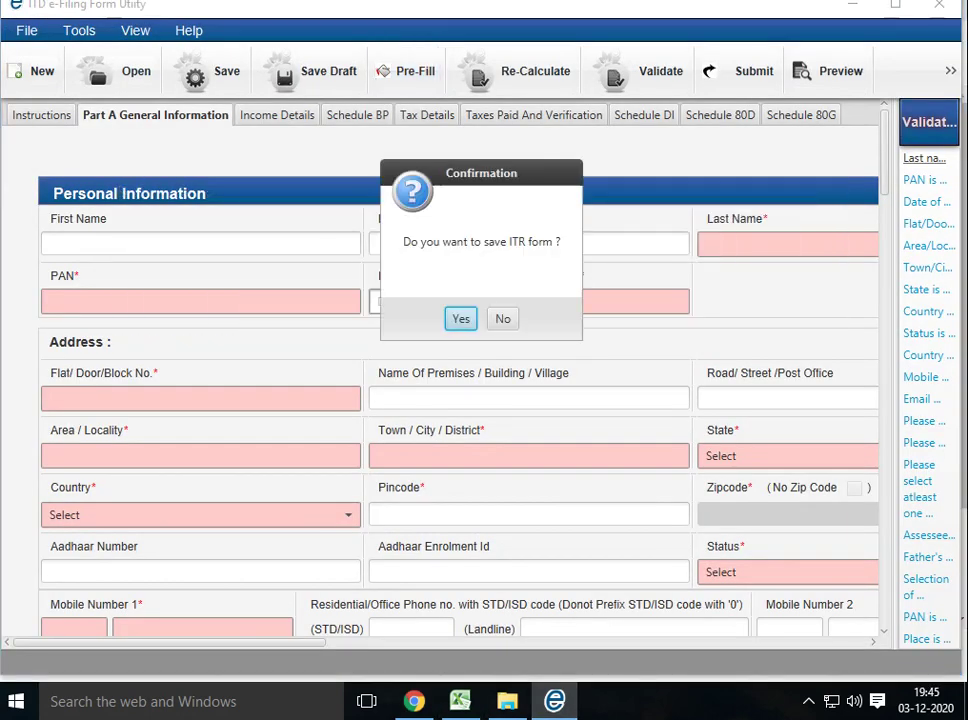
{"action": "left_click", "coordinate": [501, 318]}
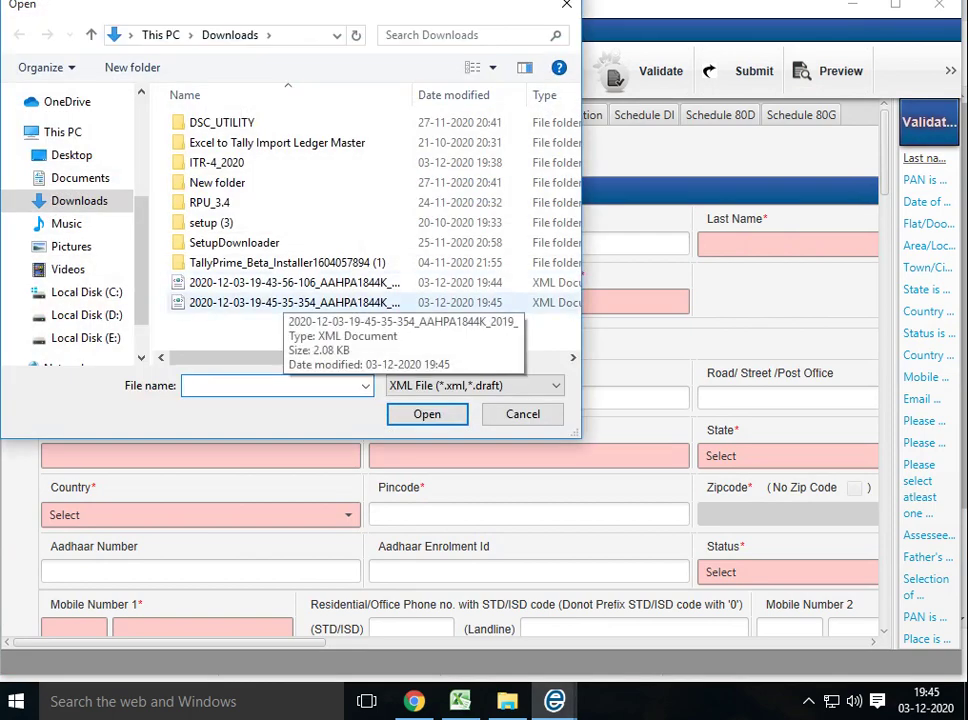
{"action": "double_click", "coordinate": [285, 302]}
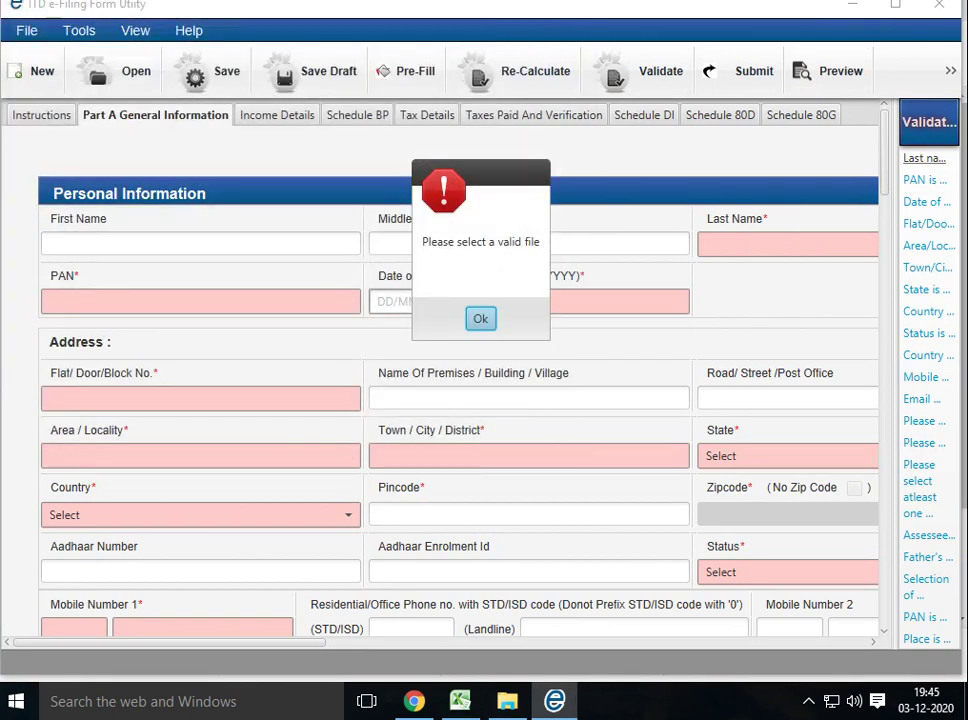
{"action": "key", "text": "Return"}
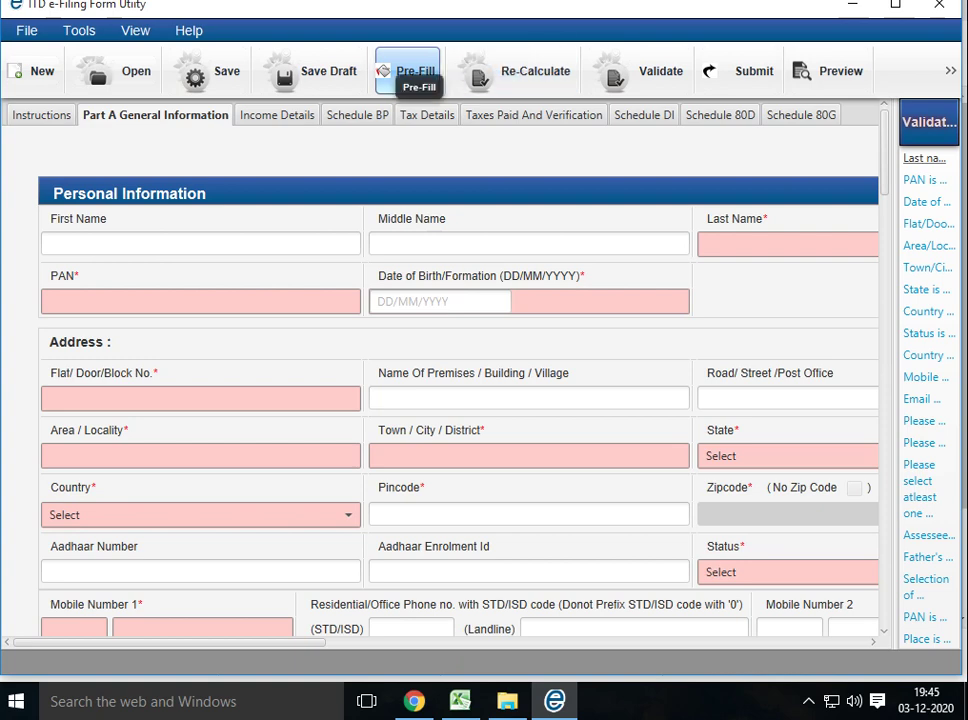
{"action": "key", "text": "alt+Tab"}
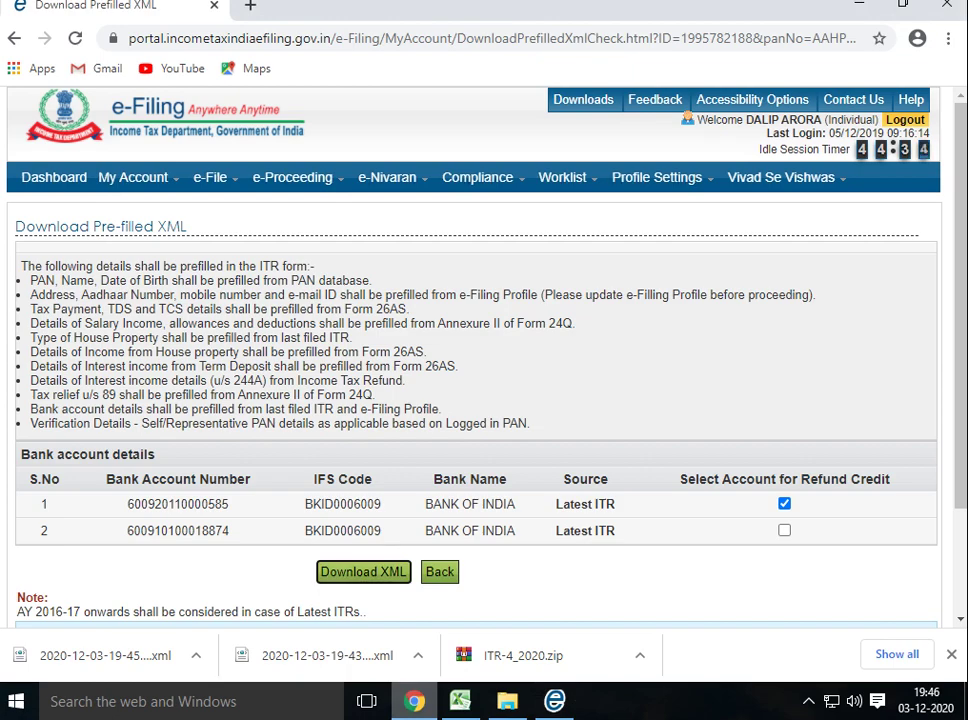
On the Download Pre-filled XML page, choose assessment year 2018-19 and form ITR-4
{"action": "scroll", "coordinate": [595, 585], "scroll_direction": "down", "scroll_amount": 3}
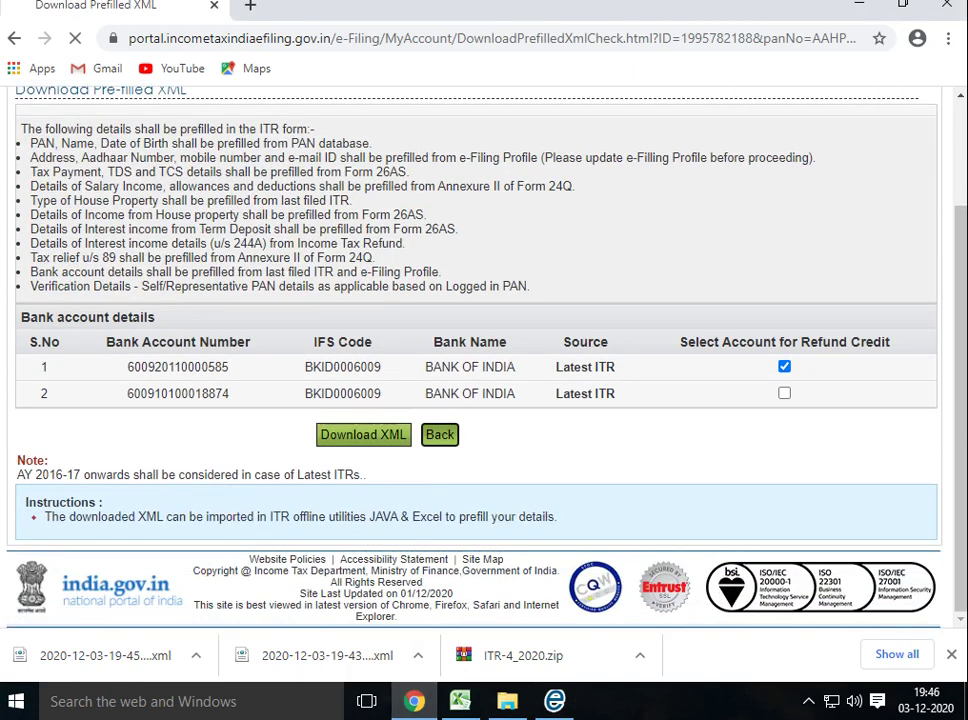
{"action": "left_click", "coordinate": [439, 434]}
{"action": "left_click", "coordinate": [382, 300]}
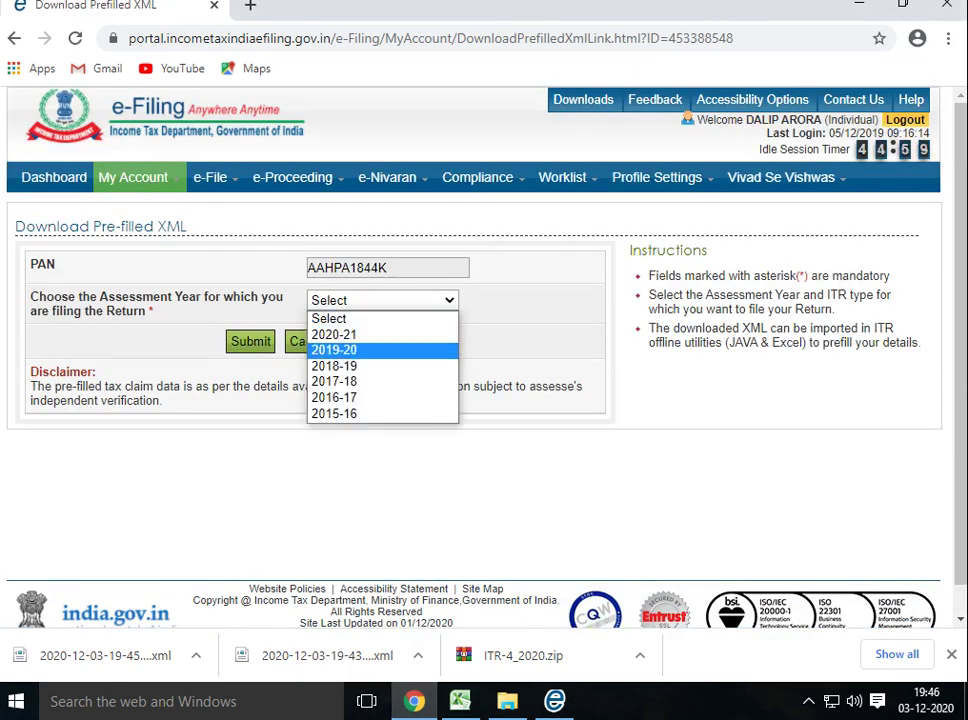
{"action": "key", "text": "Down"}
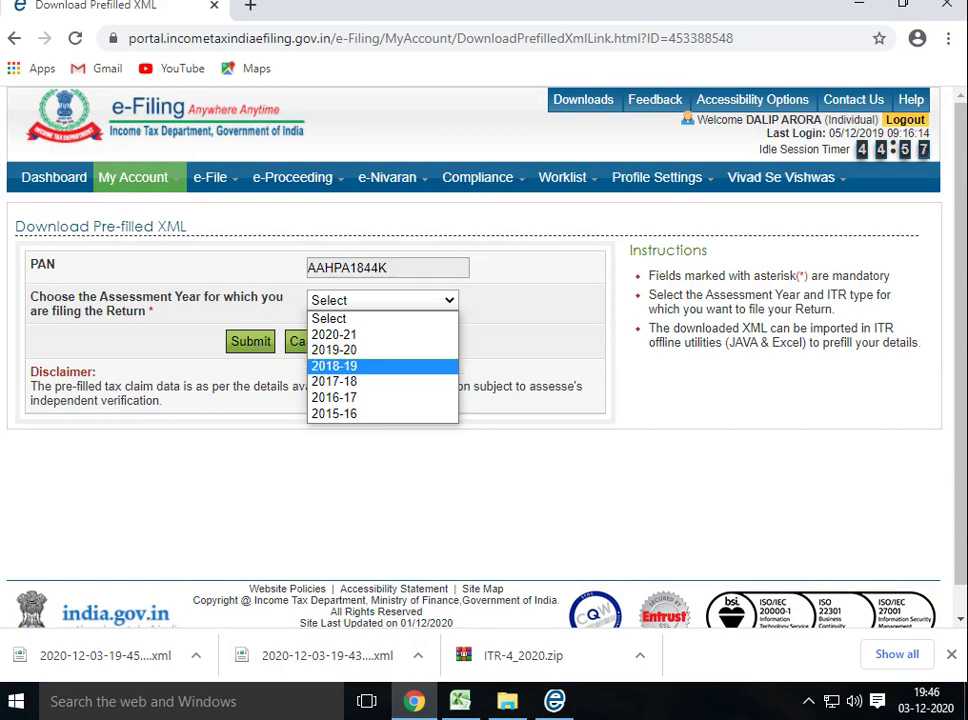
{"action": "key", "text": "Return"}
{"action": "key", "text": "Tab"}
{"action": "key", "text": "alt+Down"}
{"action": "key", "text": "Down"}
{"action": "key", "text": "Down"}
{"action": "key", "text": "Down"}
{"action": "key", "text": "Down"}
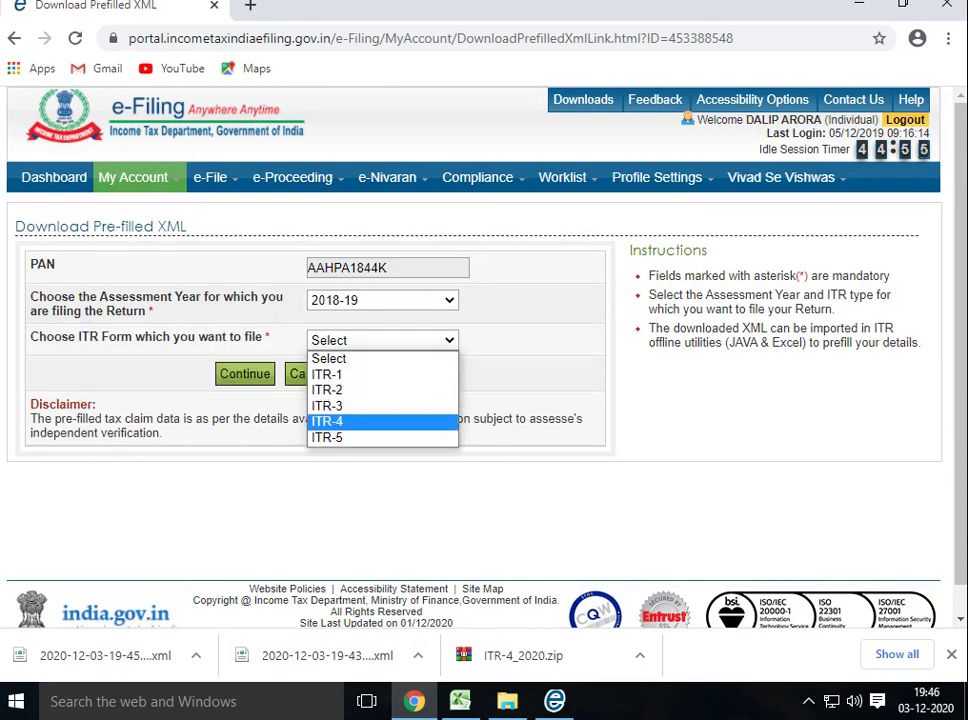
{"action": "key", "text": "Return"}
{"action": "key", "text": "Tab"}
{"action": "key", "text": "Return"}
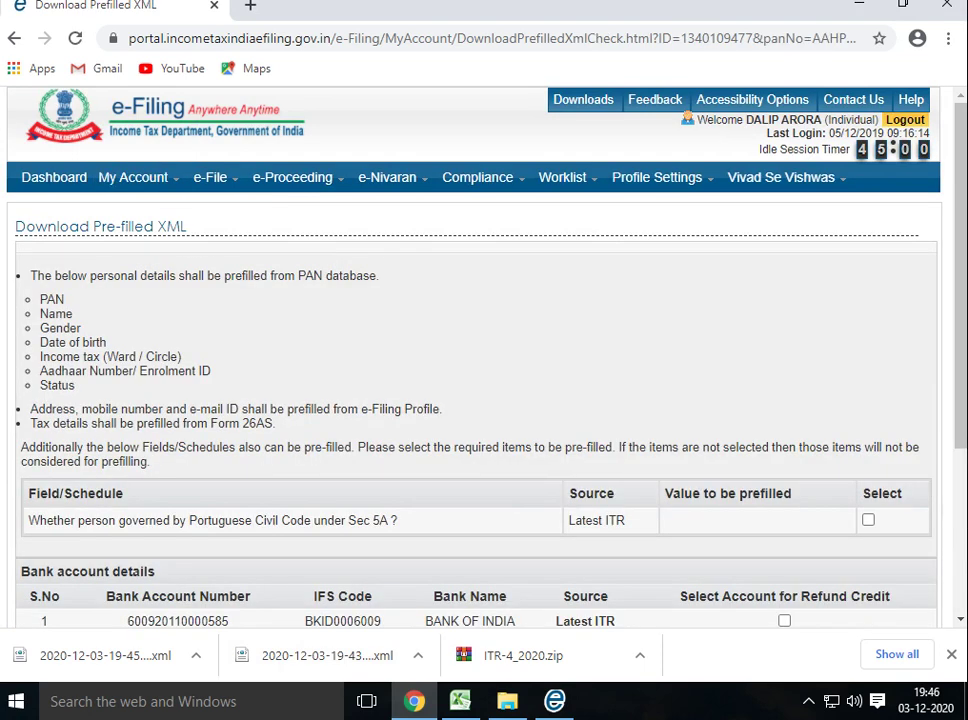
Select both bank accounts for refund credit and download the XML after accepting consent
{"action": "scroll", "coordinate": [480, 350], "scroll_direction": "down", "scroll_amount": 3}
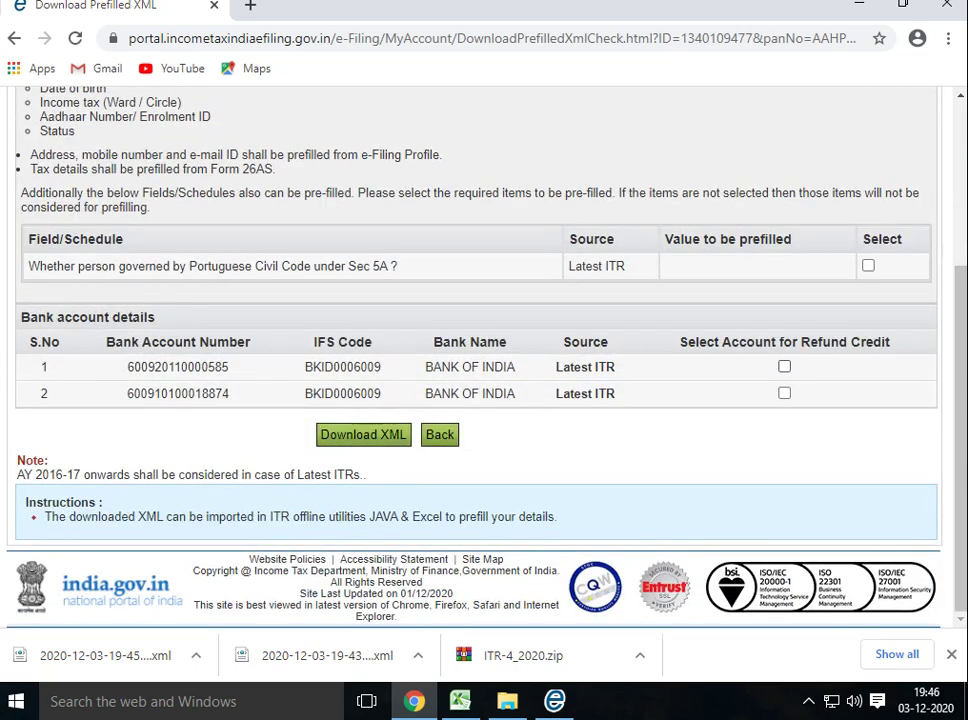
{"action": "left_click", "coordinate": [784, 393]}
{"action": "left_click", "coordinate": [363, 434]}
{"action": "left_click", "coordinate": [110, 384]}
{"action": "left_click", "coordinate": [437, 421]}
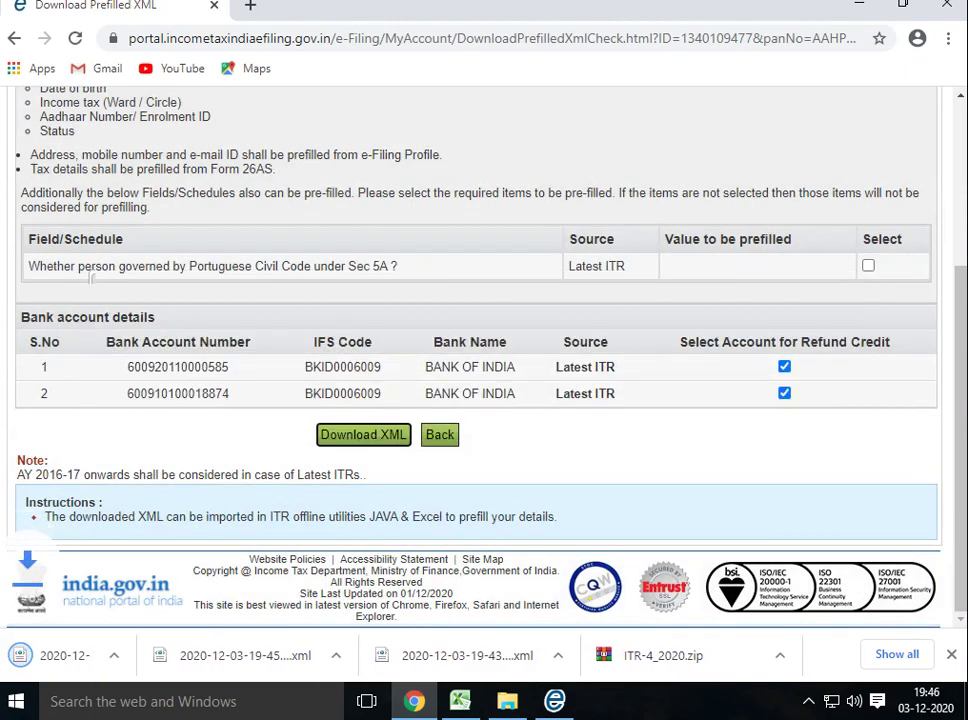
{"action": "key", "text": "alt+Tab"}
Try pre-filling from the newest downloaded XML without saving, and dismiss the invalid-file error
{"action": "left_click", "coordinate": [407, 71]}
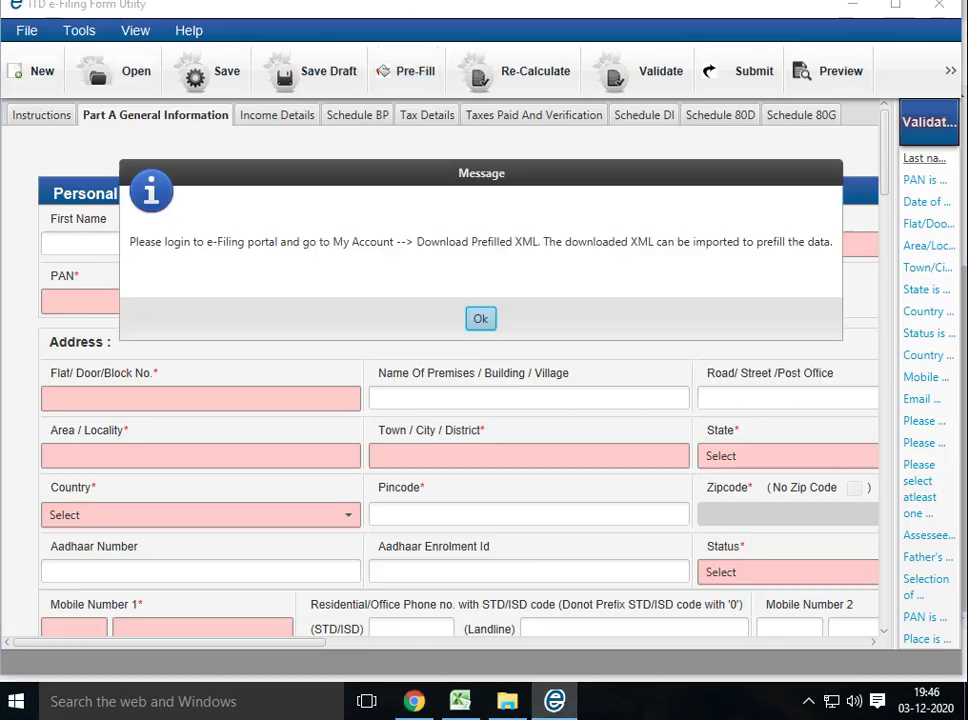
{"action": "left_click", "coordinate": [481, 318]}
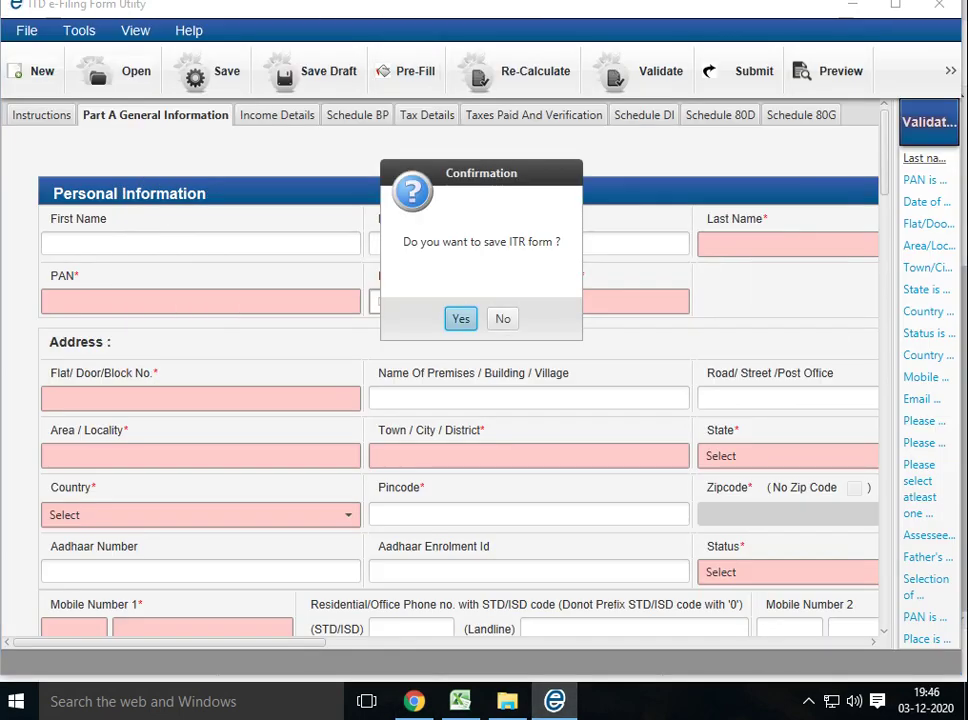
{"action": "left_click", "coordinate": [501, 318]}
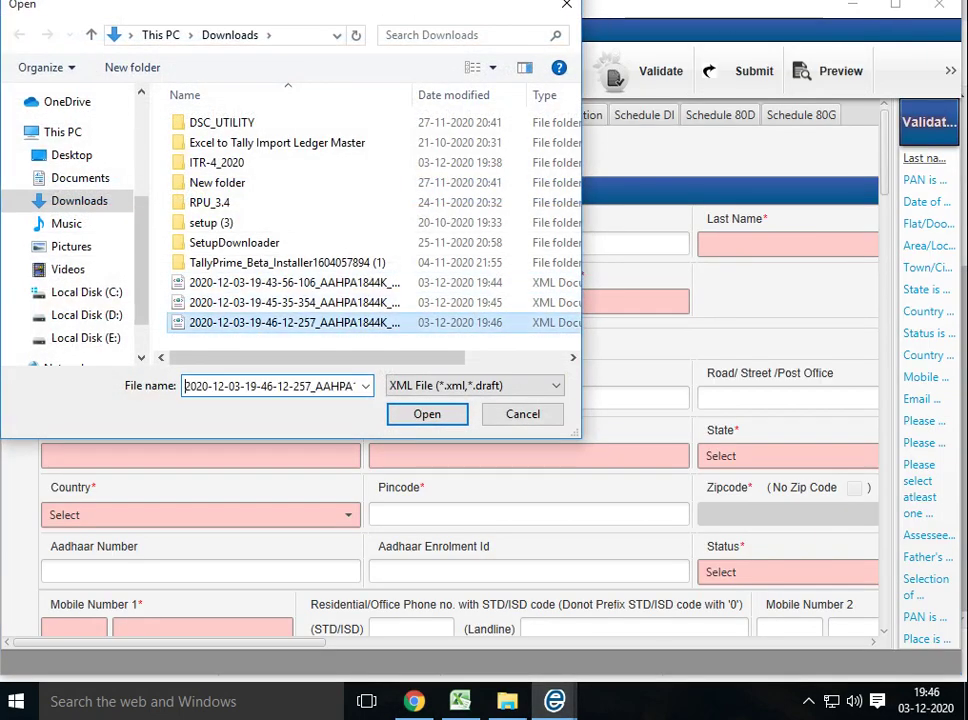
{"action": "double_click", "coordinate": [295, 322]}
{"action": "key", "text": "Return"}
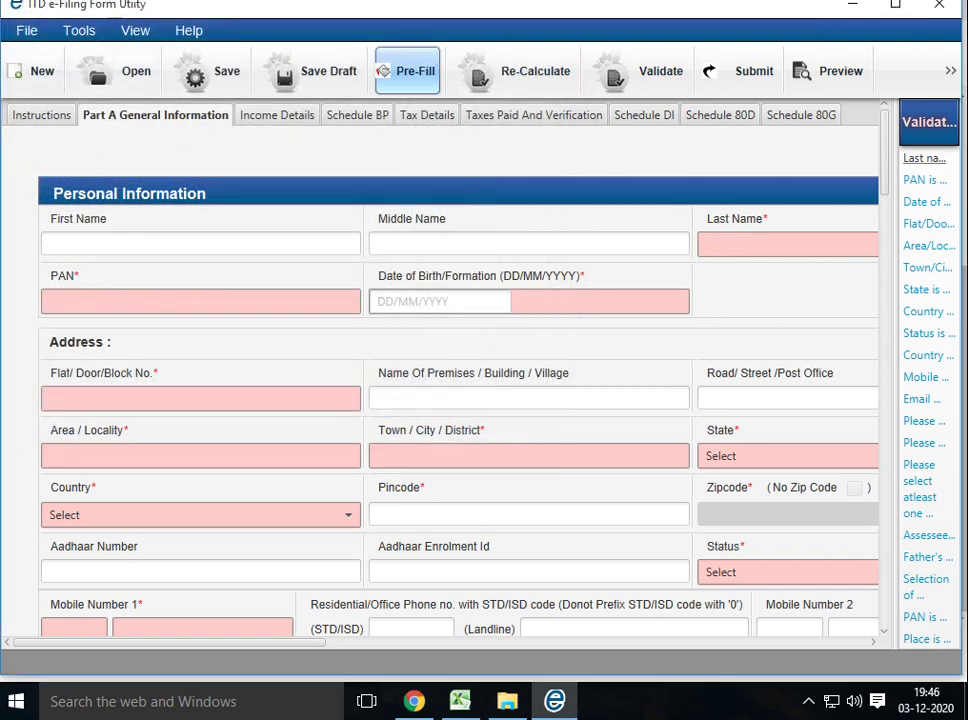
Retry the pre-fill but cancel the file selection, then go to Income Details
{"action": "left_click", "coordinate": [407, 71]}
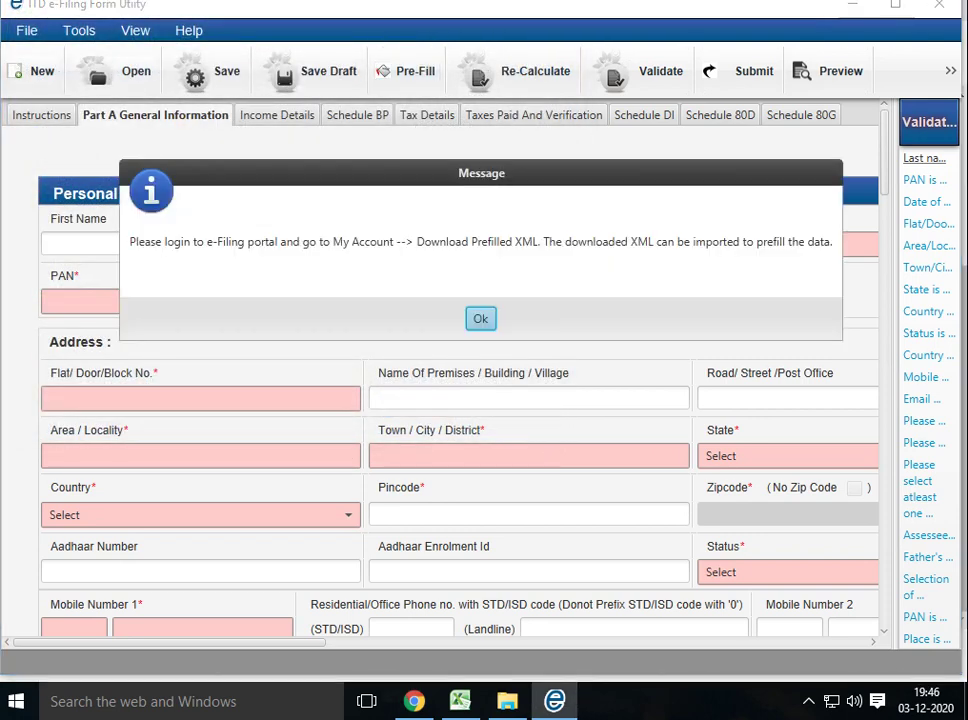
{"action": "key", "text": "Return"}
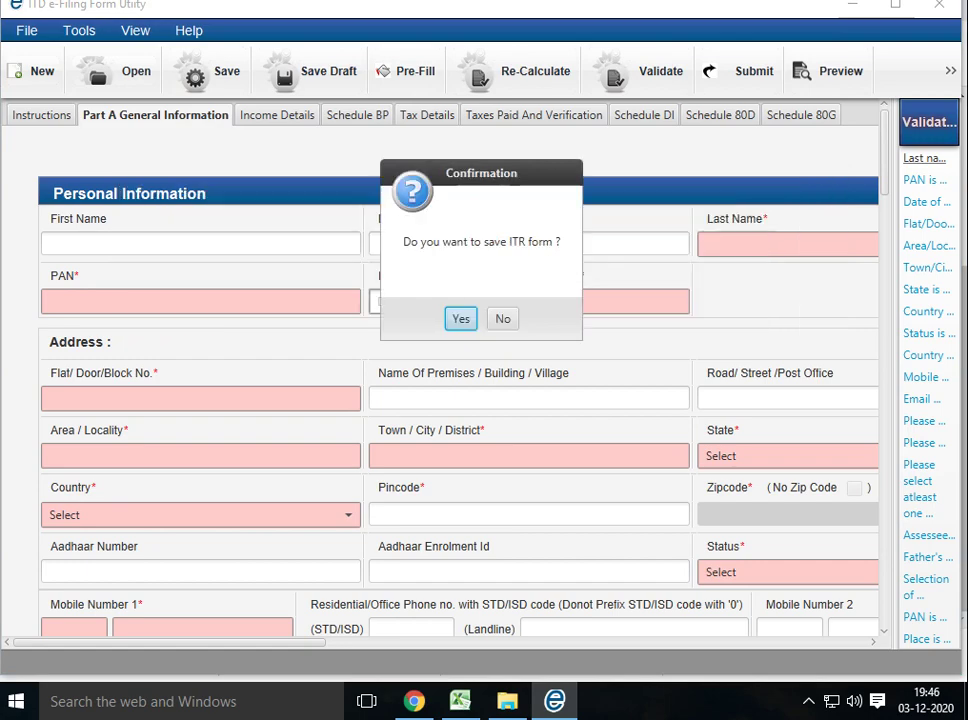
{"action": "key", "text": "Tab"}
{"action": "key", "text": "Return"}
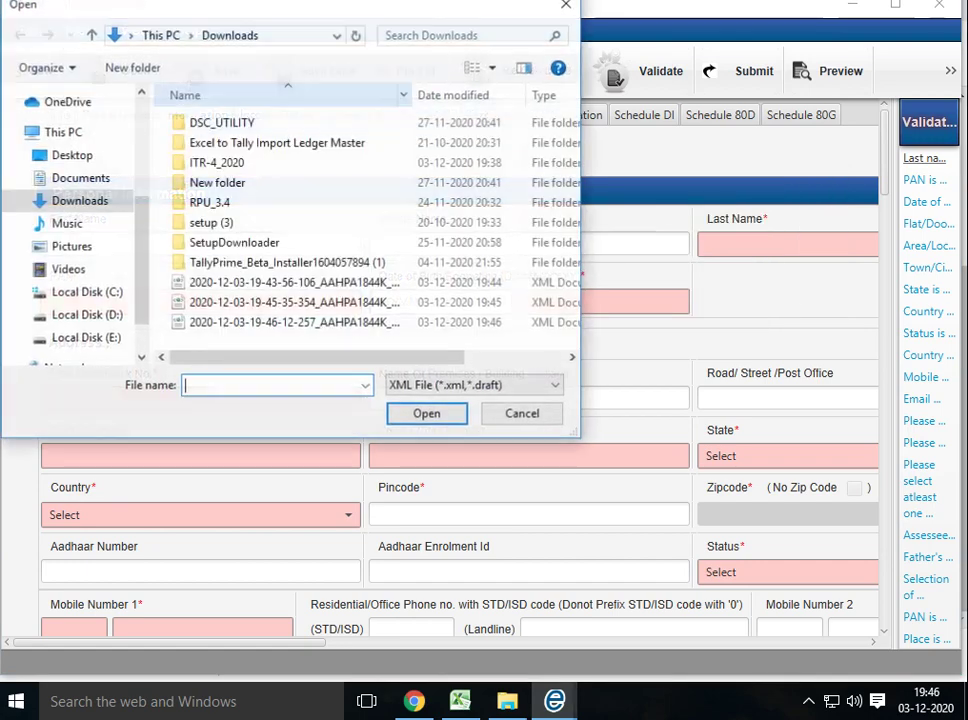
{"action": "key", "text": "Escape"}
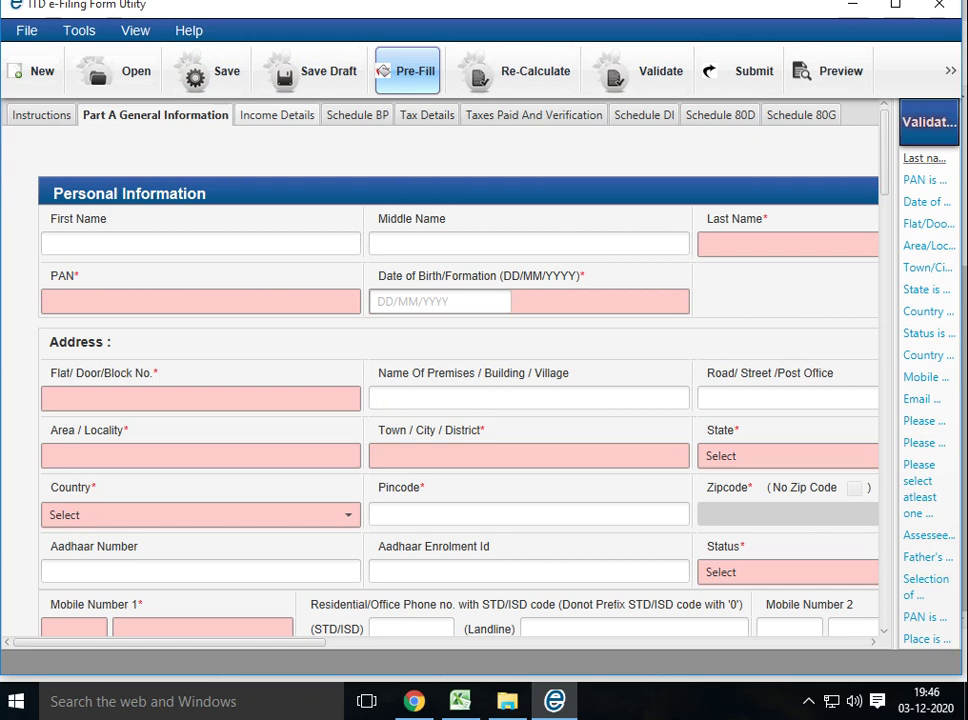
{"action": "left_click", "coordinate": [277, 115]}
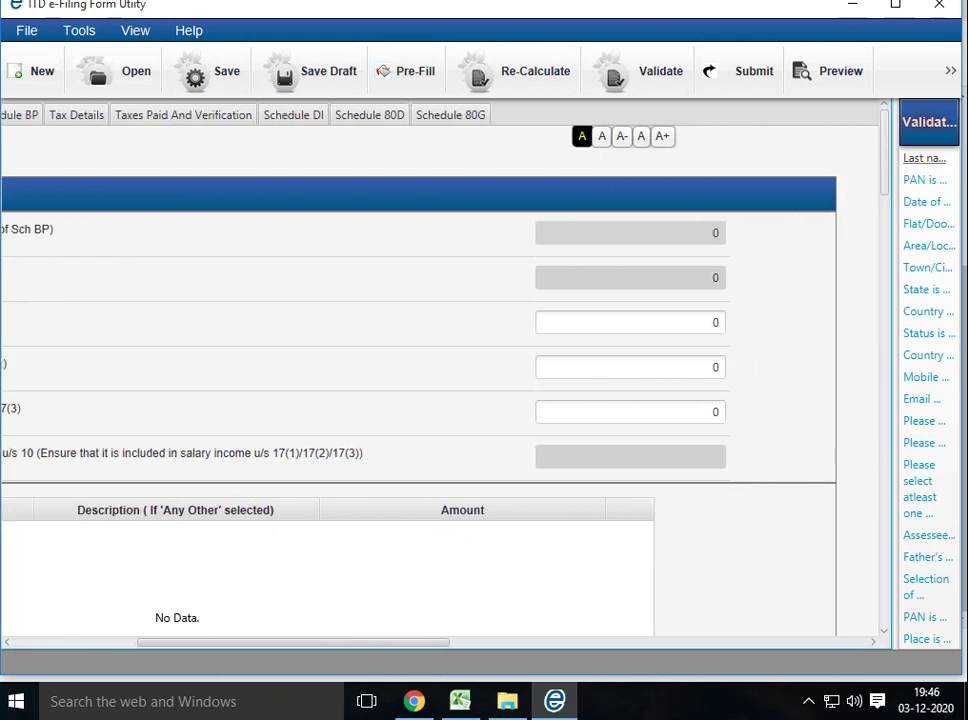
Enter a section 17(1) salary of 240000 in Income Details, then move to Schedule BP
{"action": "left_click", "coordinate": [619, 322]}
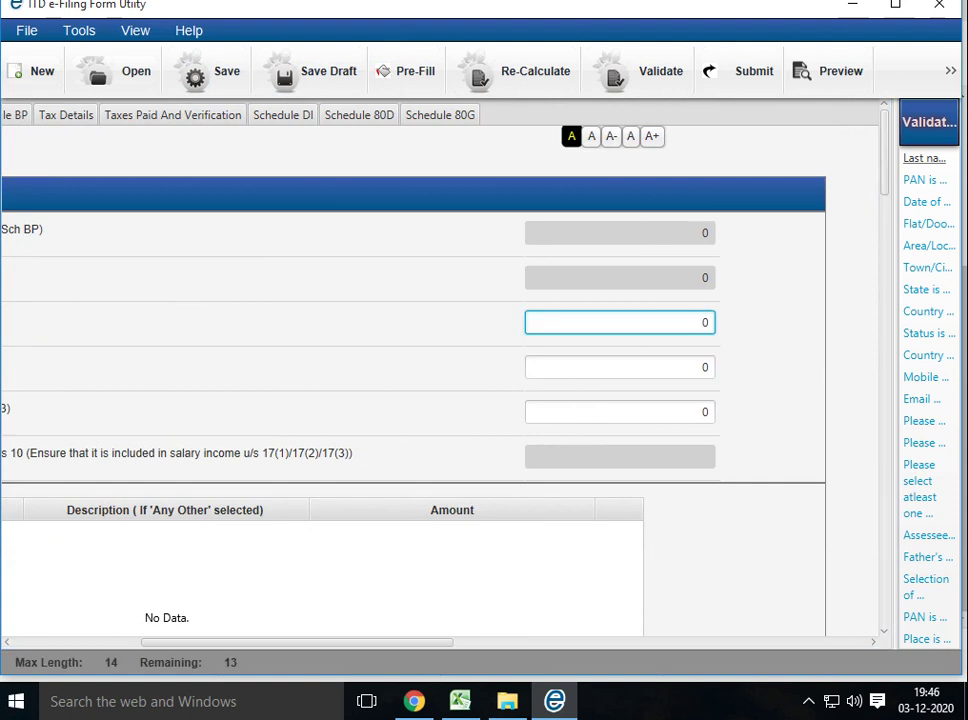
{"action": "type", "text": "240000"}
{"action": "key", "text": "Tab"}
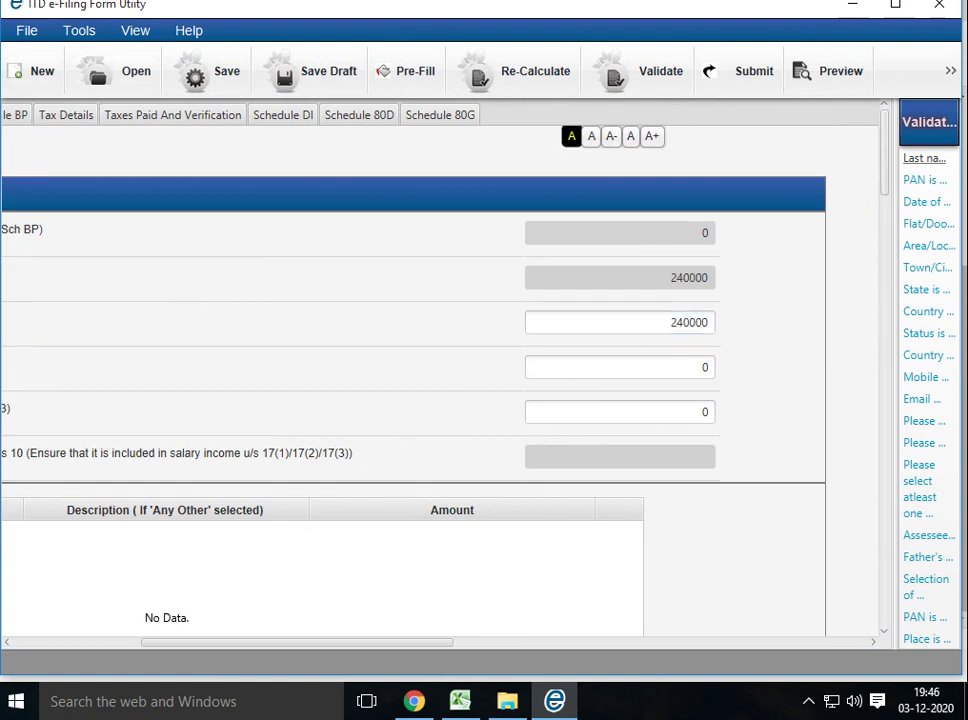
{"action": "left_click", "coordinate": [620, 412]}
{"action": "scroll", "coordinate": [413, 400], "scroll_direction": "down", "scroll_amount": 5}
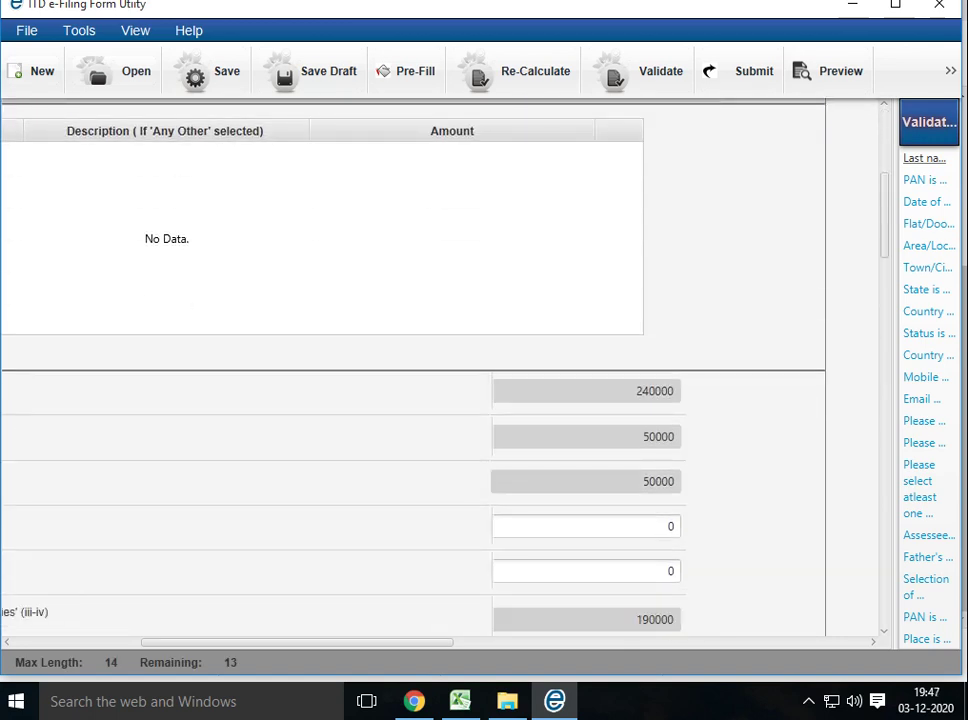
{"action": "scroll", "coordinate": [413, 370], "scroll_direction": "down", "scroll_amount": 12}
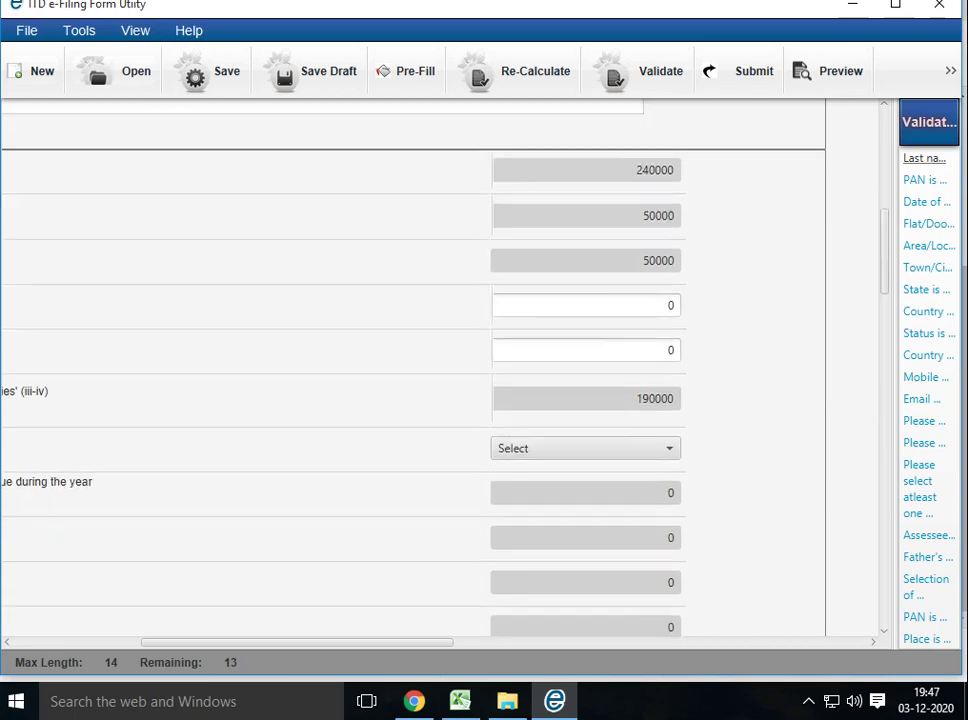
{"action": "scroll", "coordinate": [413, 370], "scroll_direction": "down", "scroll_amount": 4}
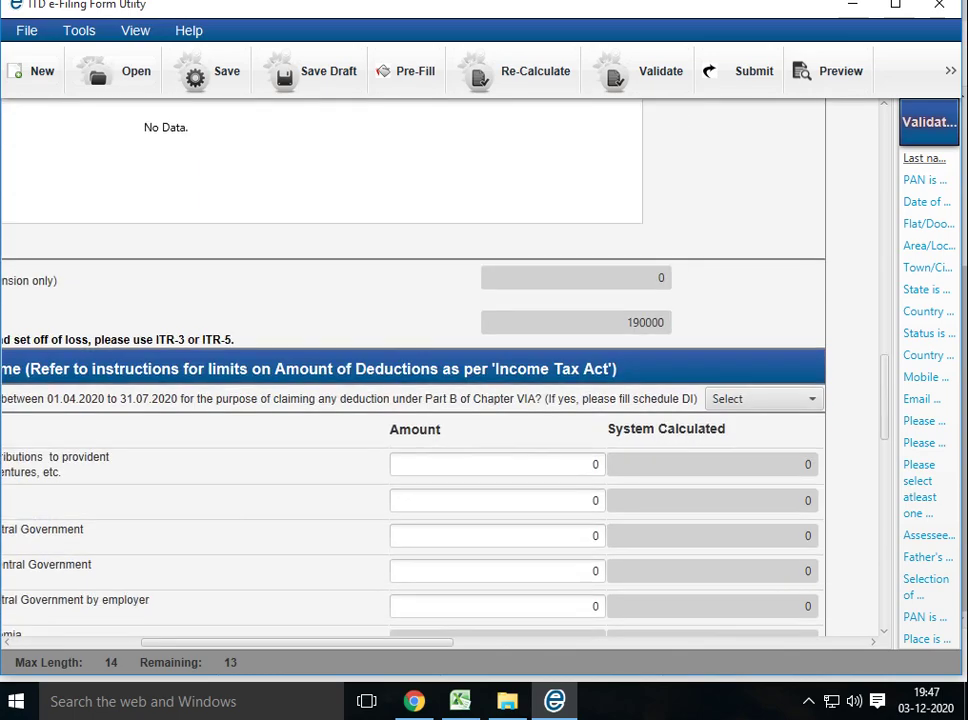
{"action": "scroll", "coordinate": [413, 370], "scroll_direction": "up", "scroll_amount": 6}
{"action": "scroll", "coordinate": [413, 370], "scroll_direction": "up", "scroll_amount": 20}
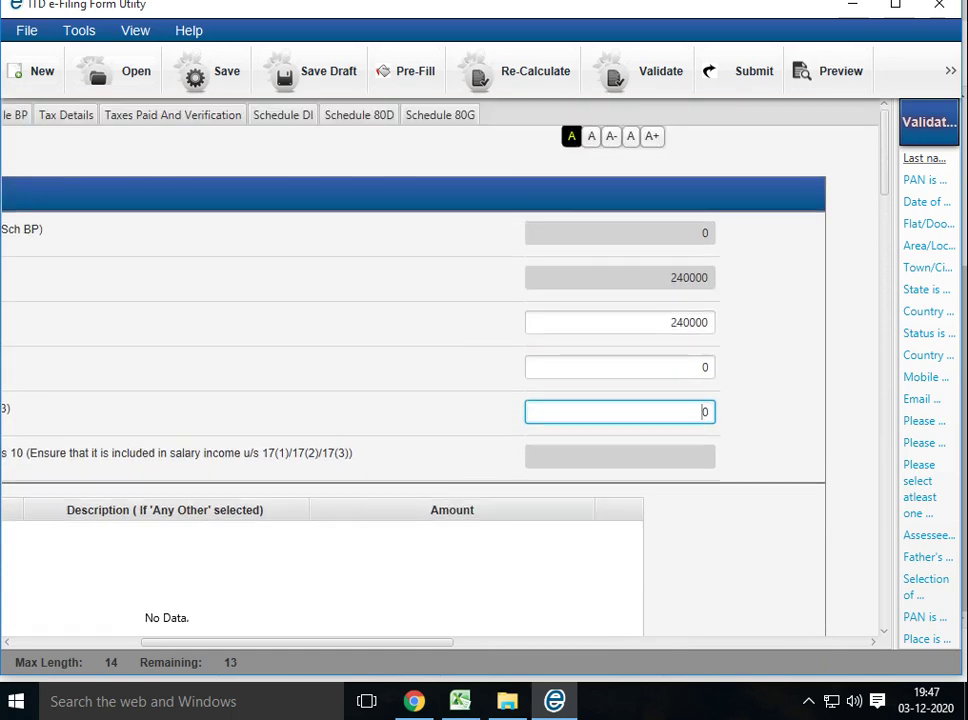
{"action": "key", "text": "Tab"}
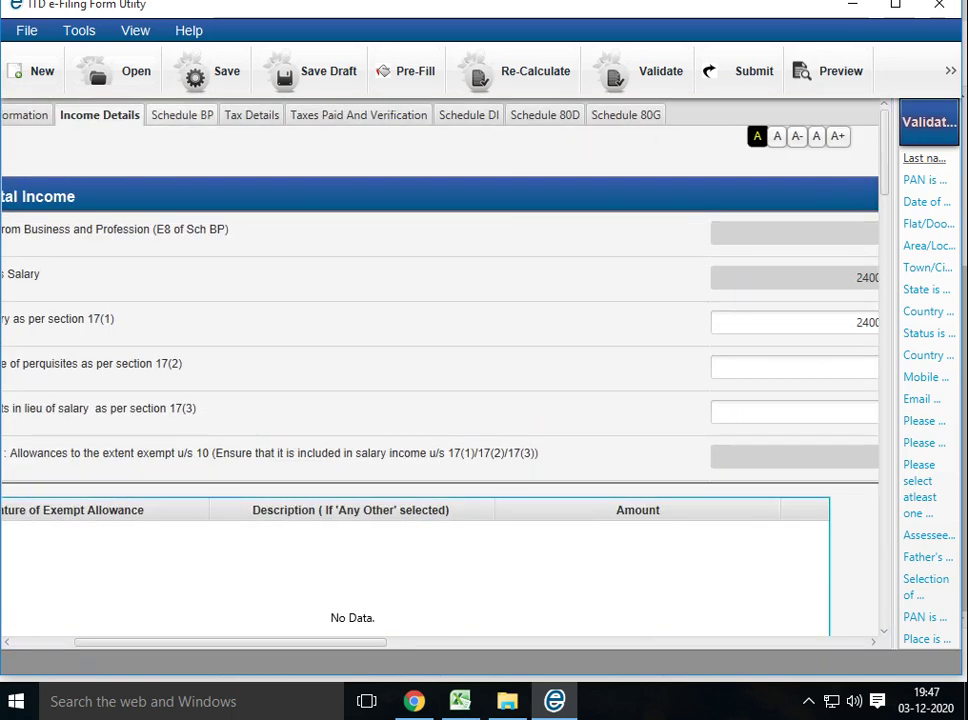
{"action": "key", "text": "ctrl+Tab"}
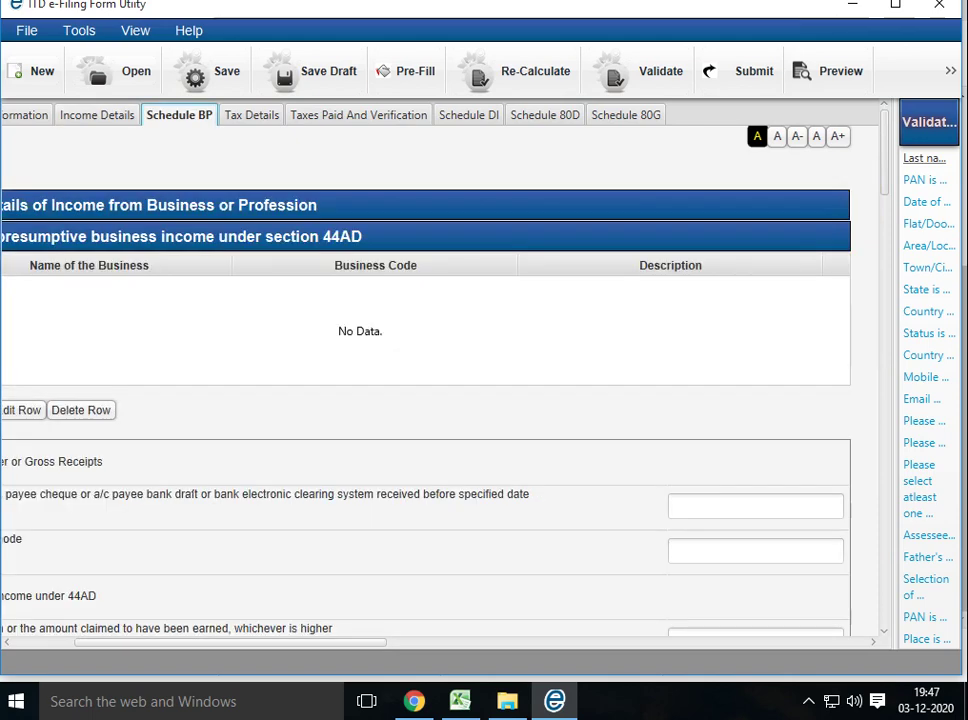
{"action": "scroll", "coordinate": [440, 370], "scroll_direction": "left", "scroll_amount": 3}
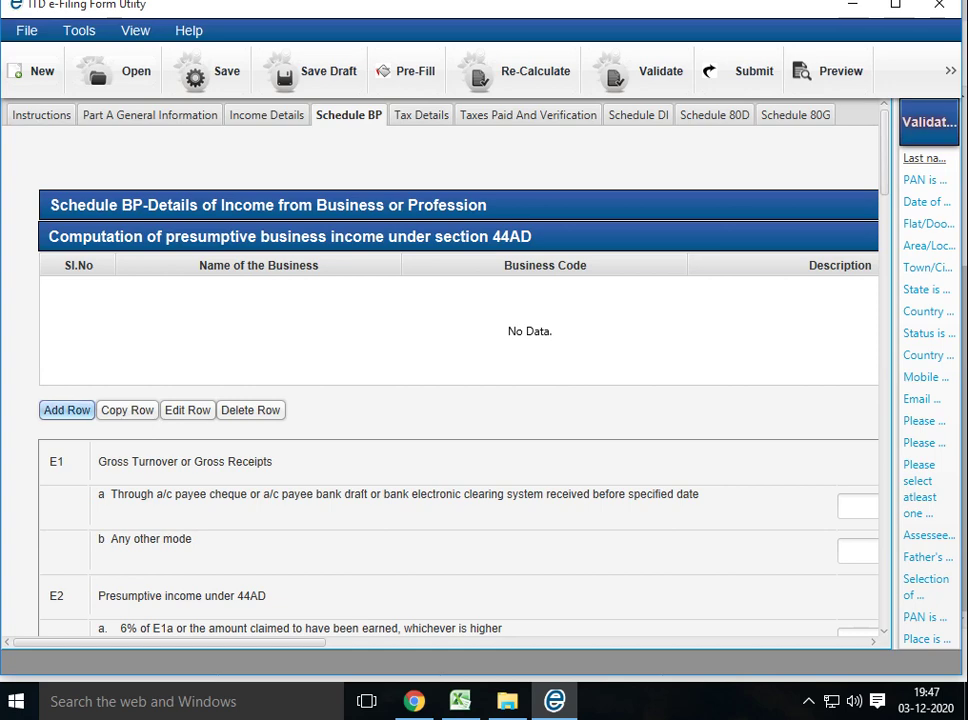
Add a 44AD business named ADVANCE COURSE TRAINIG CLASSES with business code 21008
{"action": "left_click", "coordinate": [66, 410]}
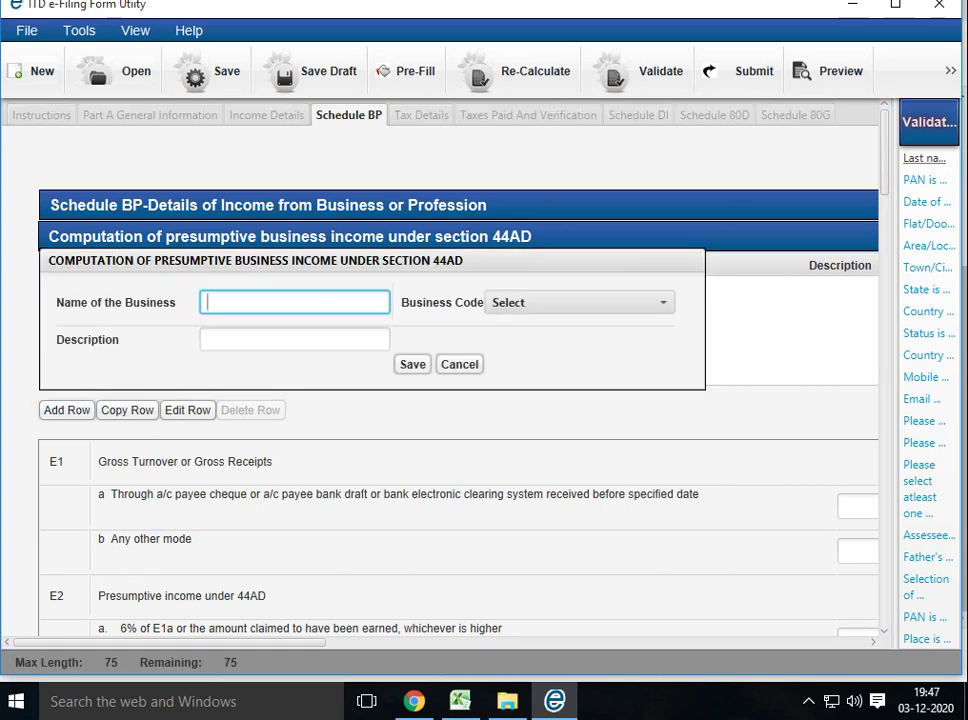
{"action": "type", "text": "A"}
{"action": "type", "text": "DVANC"}
{"action": "type", "text": "RSE"}
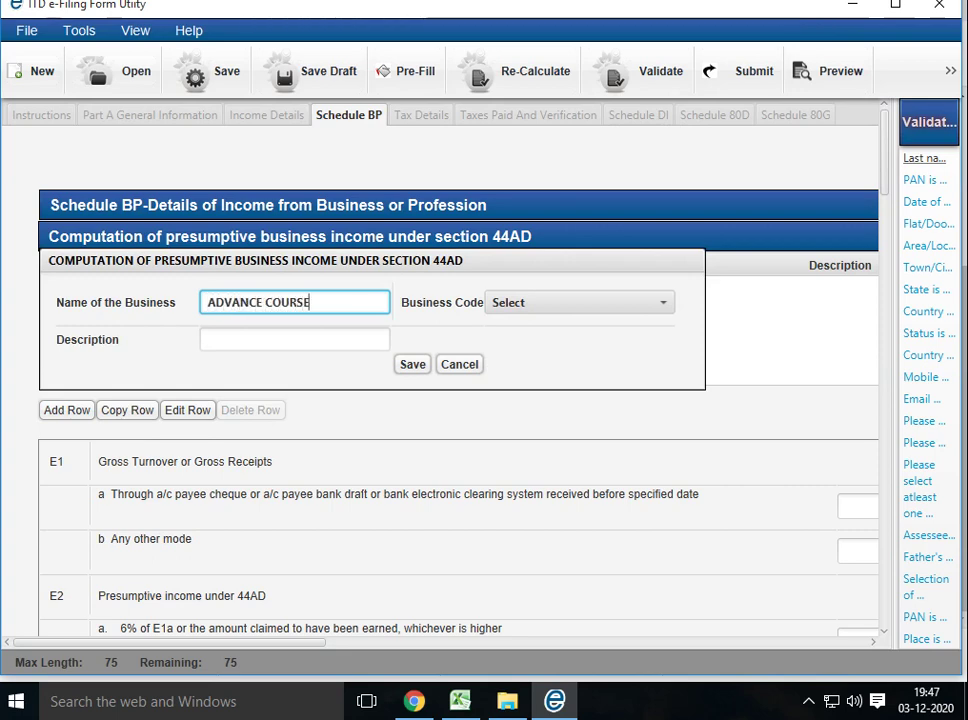
{"action": "type", "text": " TRAI"}
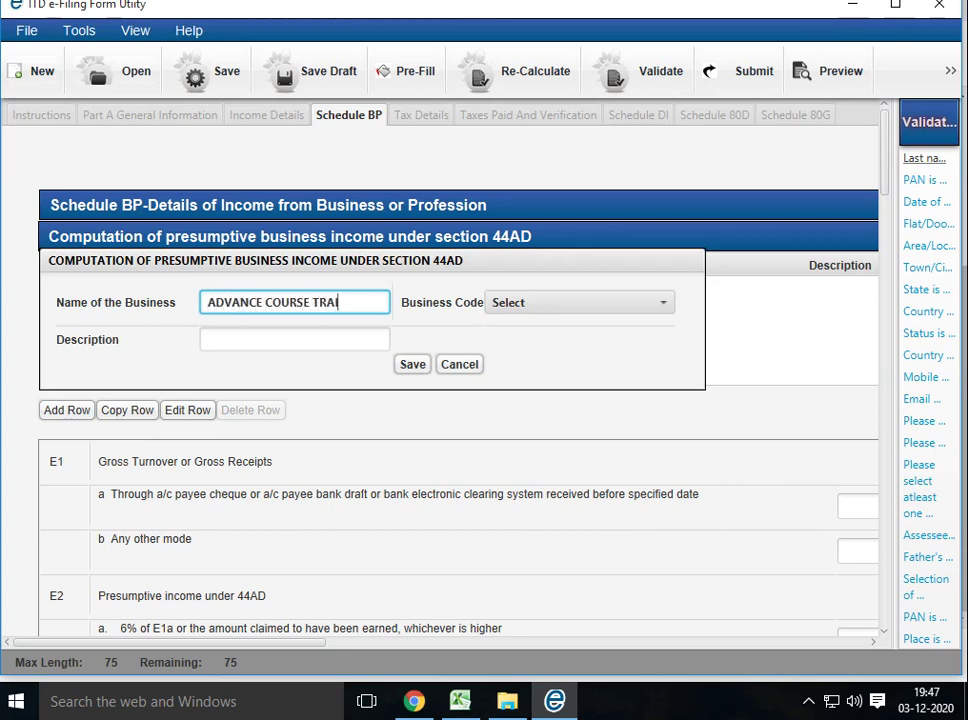
{"action": "type", "text": "NIG CLASSES"}
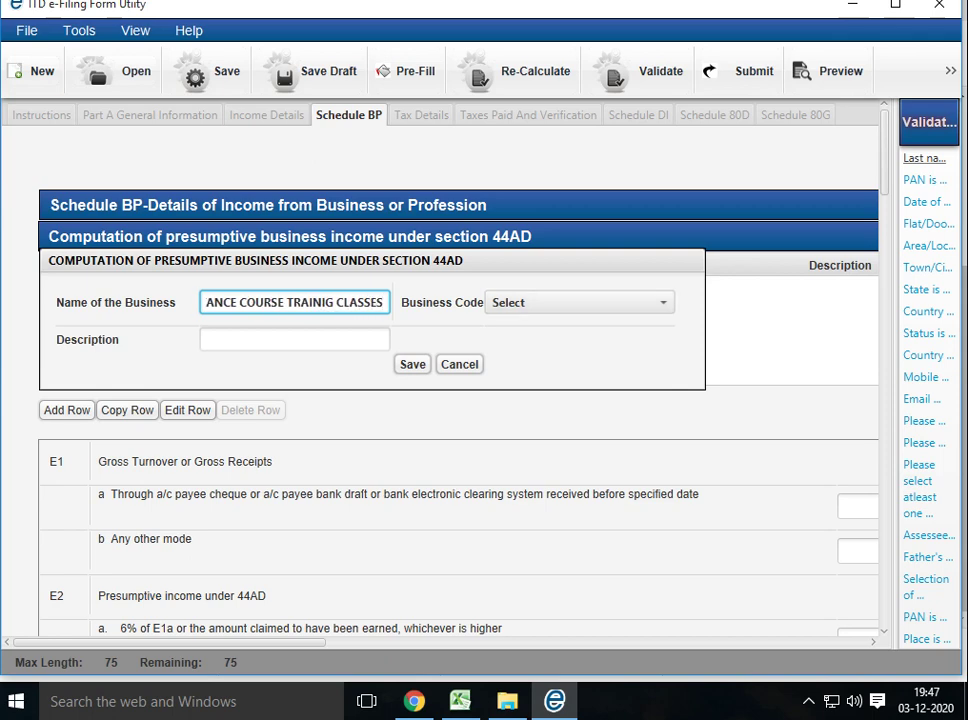
{"action": "key", "text": "Tab"}
{"action": "key", "text": "space"}
{"action": "key", "text": "Down"}
{"action": "key", "text": "Down"}
{"action": "key", "text": "Down"}
{"action": "key", "text": "Down"}
{"action": "key", "text": "Down"}
{"action": "key", "text": "Down"}
{"action": "key", "text": "Down"}
{"action": "key", "text": "Down"}
{"action": "key", "text": "Down"}
{"action": "key", "text": "Down"}
{"action": "key", "text": "Down"}
{"action": "key", "text": "Down"}
{"action": "key", "text": "Down"}
{"action": "key", "text": "Down"}
{"action": "key", "text": "Down"}
{"action": "key", "text": "Down"}
{"action": "key", "text": "Down"}
{"action": "key", "text": "Down"}
{"action": "key", "text": "Down"}
{"action": "key", "text": "Down"}
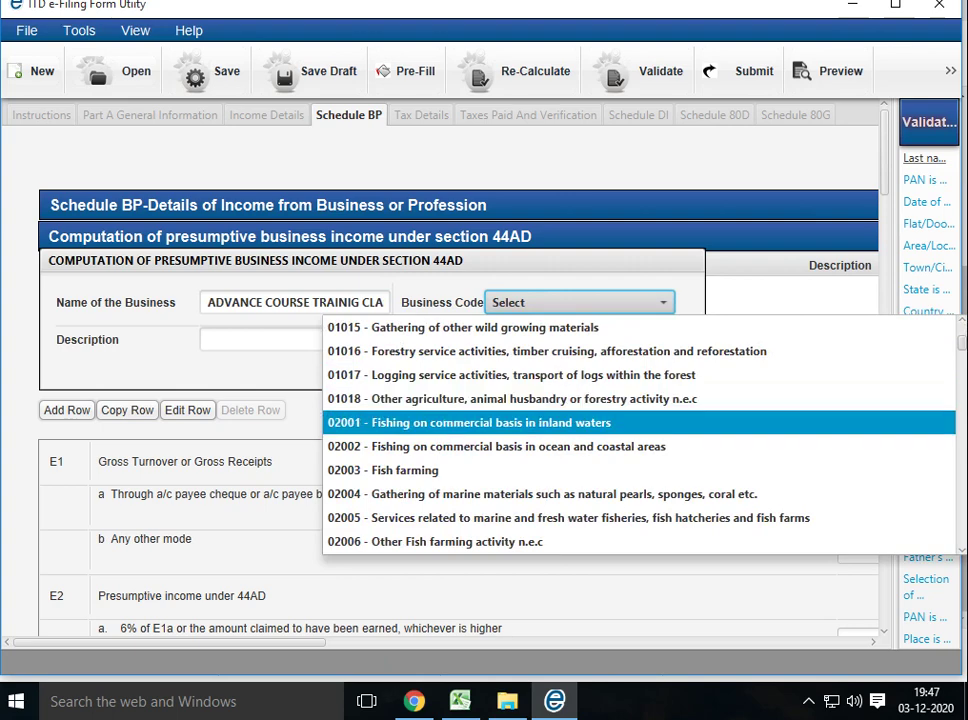
{"action": "key", "text": "Down"}
{"action": "key", "text": "Down"}
{"action": "key", "text": "Down"}
{"action": "key", "text": "Down"}
{"action": "key", "text": "Down"}
{"action": "key", "text": "Down"}
{"action": "key", "text": "Down"}
{"action": "key", "text": "Down"}
{"action": "key", "text": "Down"}
{"action": "key", "text": "Down"}
{"action": "key", "text": "Down"}
{"action": "key", "text": "Down"}
{"action": "key", "text": "Down"}
{"action": "key", "text": "Down"}
{"action": "key", "text": "Down"}
{"action": "key", "text": "Down"}
{"action": "key", "text": "Down"}
{"action": "key", "text": "Down"}
{"action": "key", "text": "Down"}
{"action": "key", "text": "Down"}
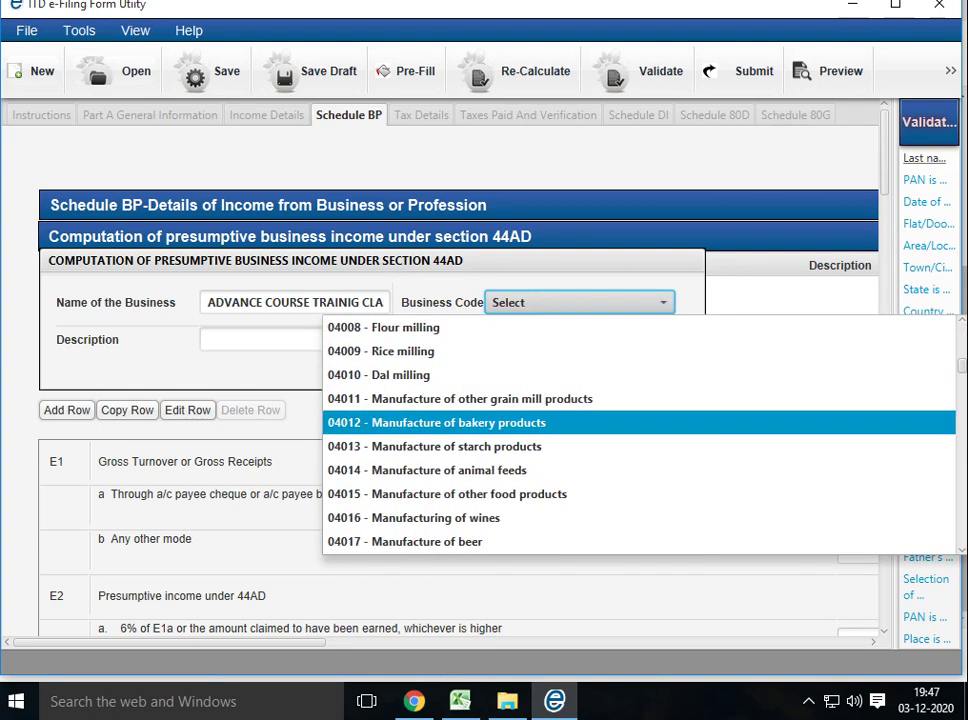
{"action": "key", "text": "Down"}
{"action": "key", "text": "Down"}
{"action": "key", "text": "Down"}
{"action": "key", "text": "Down"}
{"action": "key", "text": "Down"}
{"action": "key", "text": "Down"}
{"action": "key", "text": "Down"}
{"action": "key", "text": "Down"}
{"action": "key", "text": "Down"}
{"action": "key", "text": "Down"}
{"action": "key", "text": "Down"}
{"action": "key", "text": "Down"}
{"action": "key", "text": "Down"}
{"action": "key", "text": "Down"}
{"action": "key", "text": "Down"}
{"action": "key", "text": "Down"}
{"action": "key", "text": "Down"}
{"action": "key", "text": "Down"}
{"action": "key", "text": "Down"}
{"action": "key", "text": "Down"}
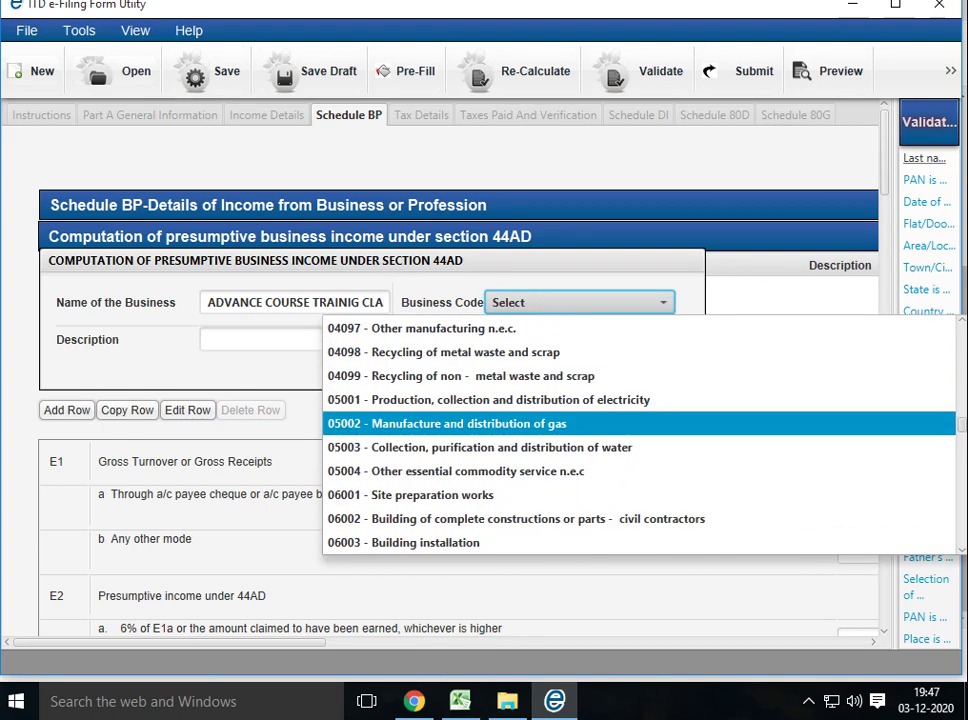
{"action": "key", "text": "Down"}
{"action": "key", "text": "Down"}
{"action": "key", "text": "Down"}
{"action": "key", "text": "Down"}
{"action": "key", "text": "Down"}
{"action": "key", "text": "Down"}
{"action": "key", "text": "Down"}
{"action": "key", "text": "Down"}
{"action": "key", "text": "Down"}
{"action": "key", "text": "Down"}
{"action": "key", "text": "Down"}
{"action": "key", "text": "Down"}
{"action": "key", "text": "Down"}
{"action": "key", "text": "Down"}
{"action": "key", "text": "Down"}
{"action": "key", "text": "Down"}
{"action": "key", "text": "Down"}
{"action": "key", "text": "Down"}
{"action": "key", "text": "Down"}
{"action": "key", "text": "Down"}
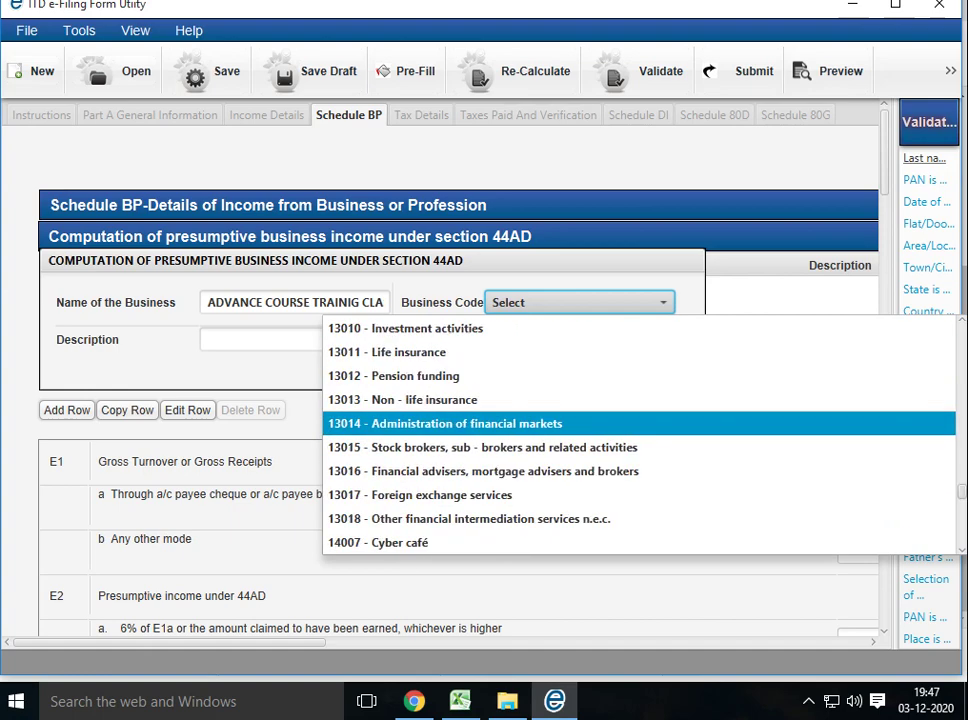
{"action": "key", "text": "Down"}
{"action": "key", "text": "Down"}
{"action": "key", "text": "Down"}
{"action": "key", "text": "Down"}
{"action": "key", "text": "Down"}
{"action": "key", "text": "Down"}
{"action": "key", "text": "Down"}
{"action": "key", "text": "Down"}
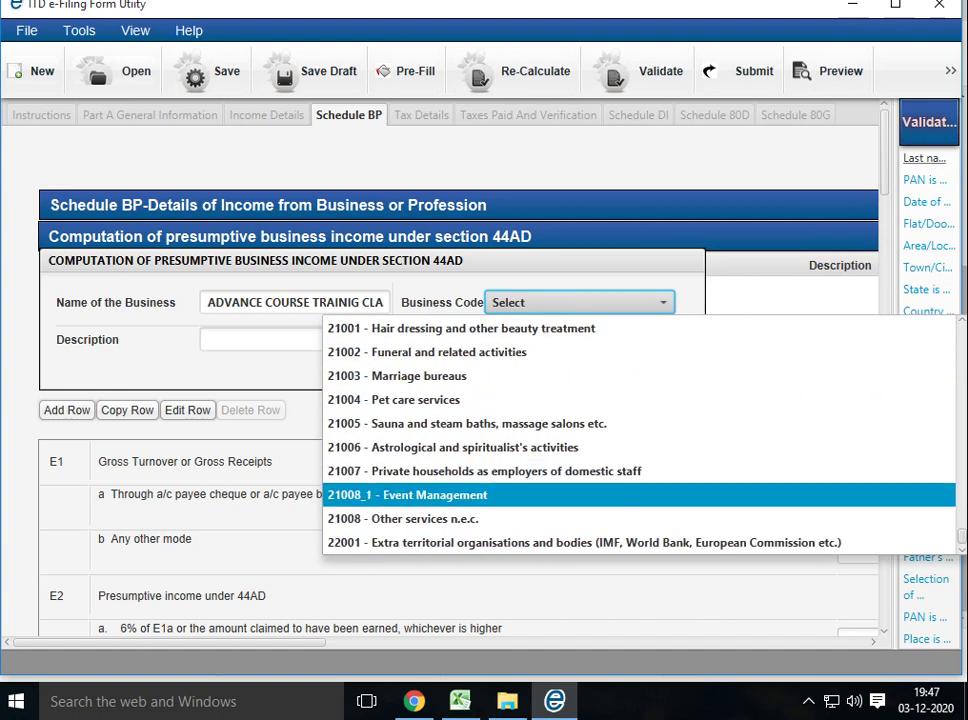
{"action": "key", "text": "Return"}
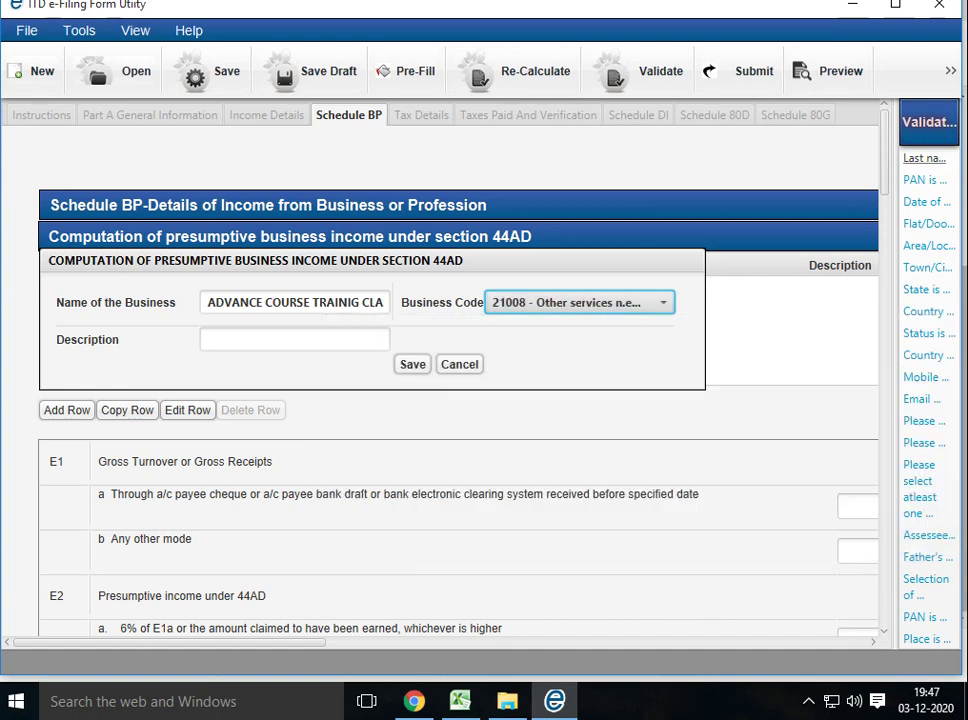
Give the business the description BUSY TRAINIG and save the row
{"action": "left_click", "coordinate": [294, 339]}
{"action": "type", "text": "BUSY TR"}
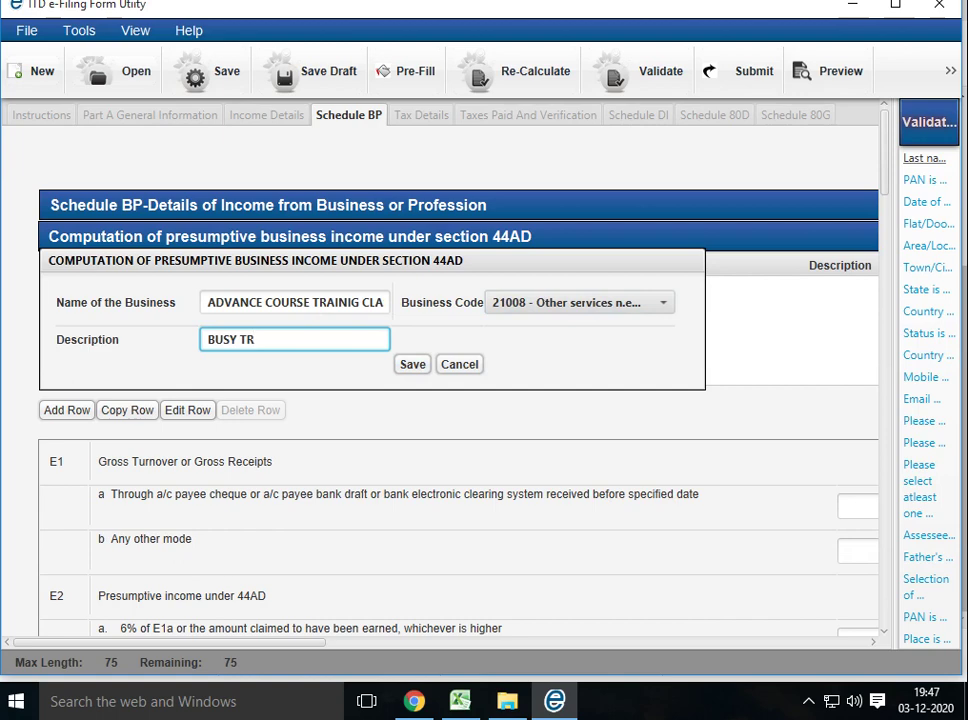
{"action": "type", "text": "AINIG"}
{"action": "key", "text": "Tab"}
{"action": "key", "text": "Return"}
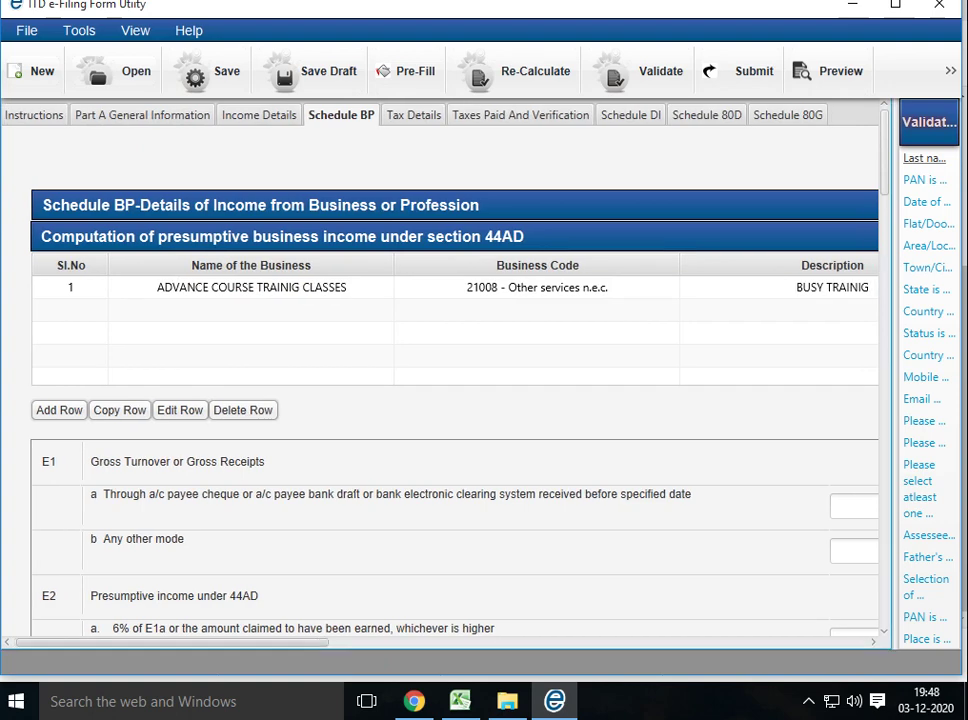
Enter 2525000 in E1a as gross receipts received through bank channels
{"action": "scroll", "coordinate": [440, 370], "scroll_direction": "right", "scroll_amount": 8}
{"action": "left_click", "coordinate": [480, 506]}
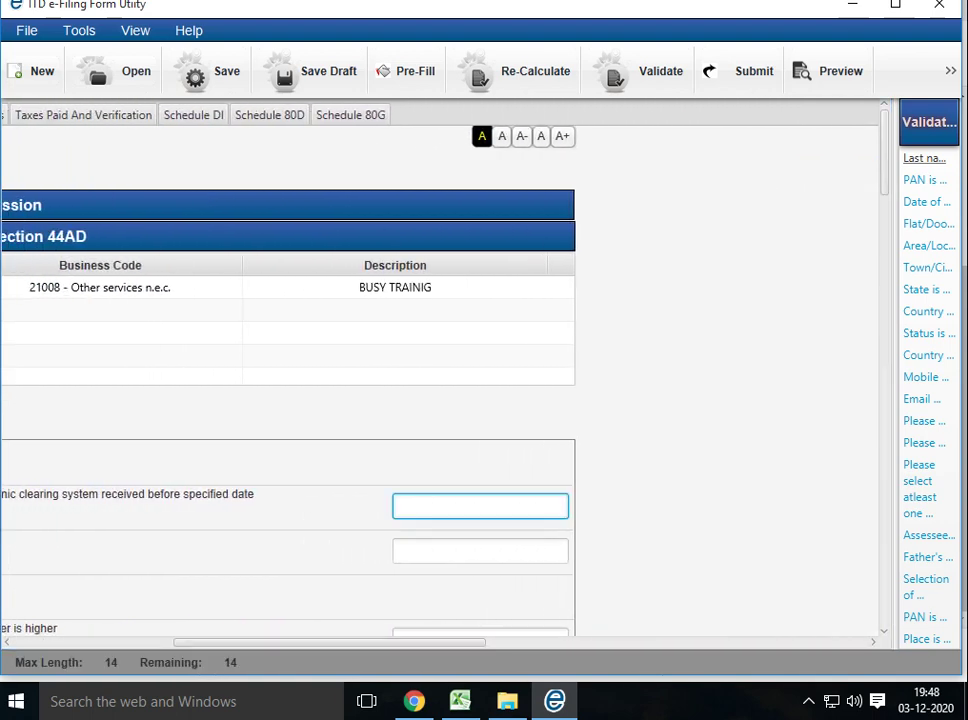
{"action": "type", "text": "2525"}
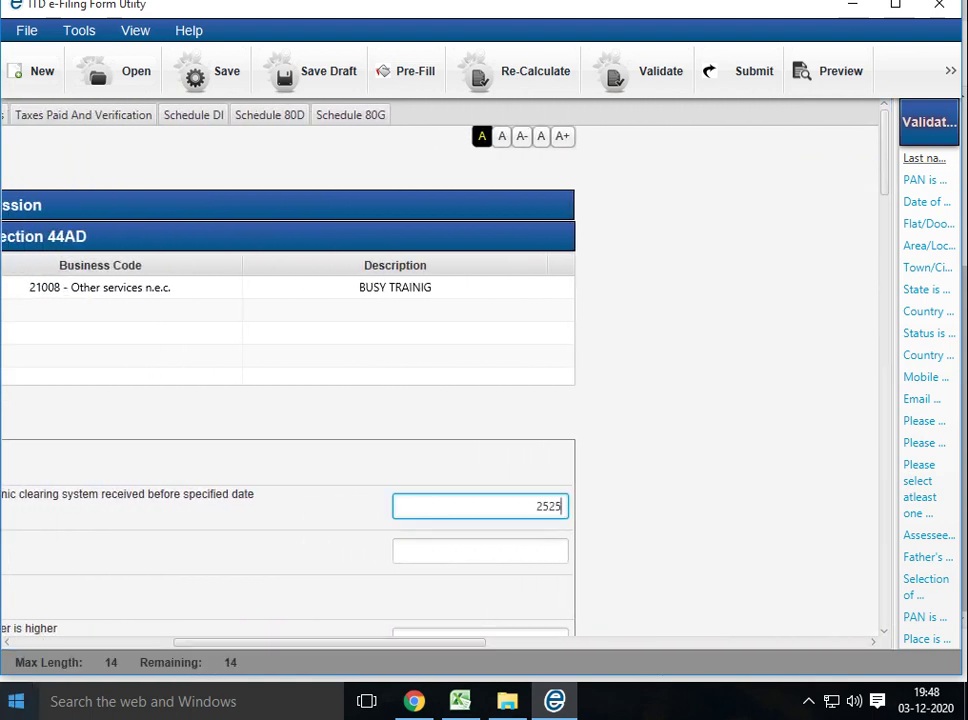
{"action": "type", "text": "000"}
{"action": "left_click", "coordinate": [480, 550]}
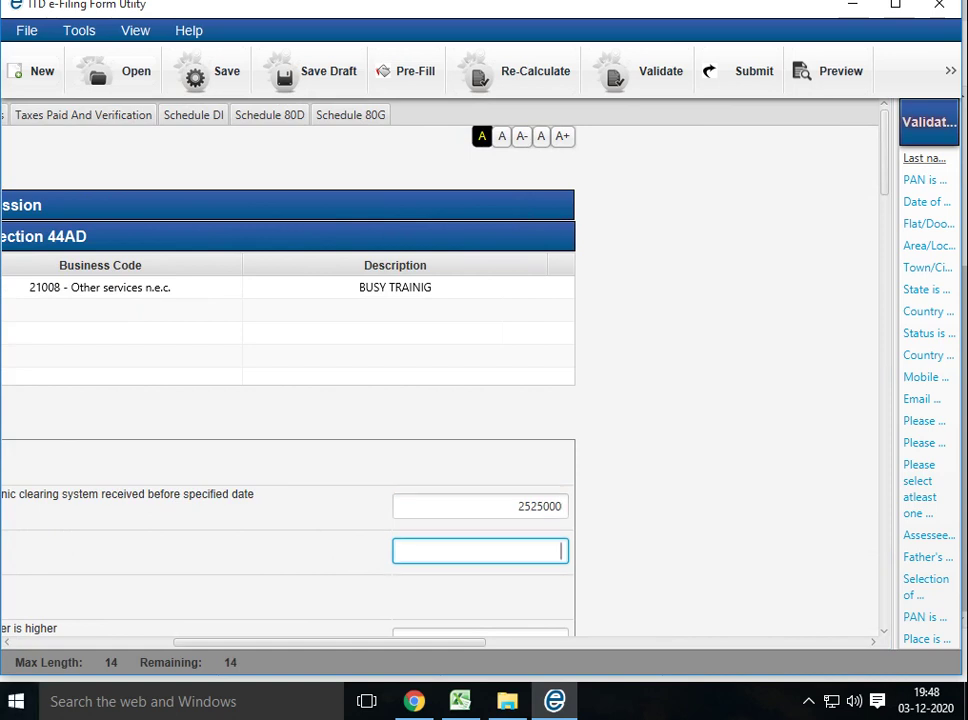
{"action": "scroll", "coordinate": [400, 380], "scroll_direction": "left", "scroll_amount": 5}
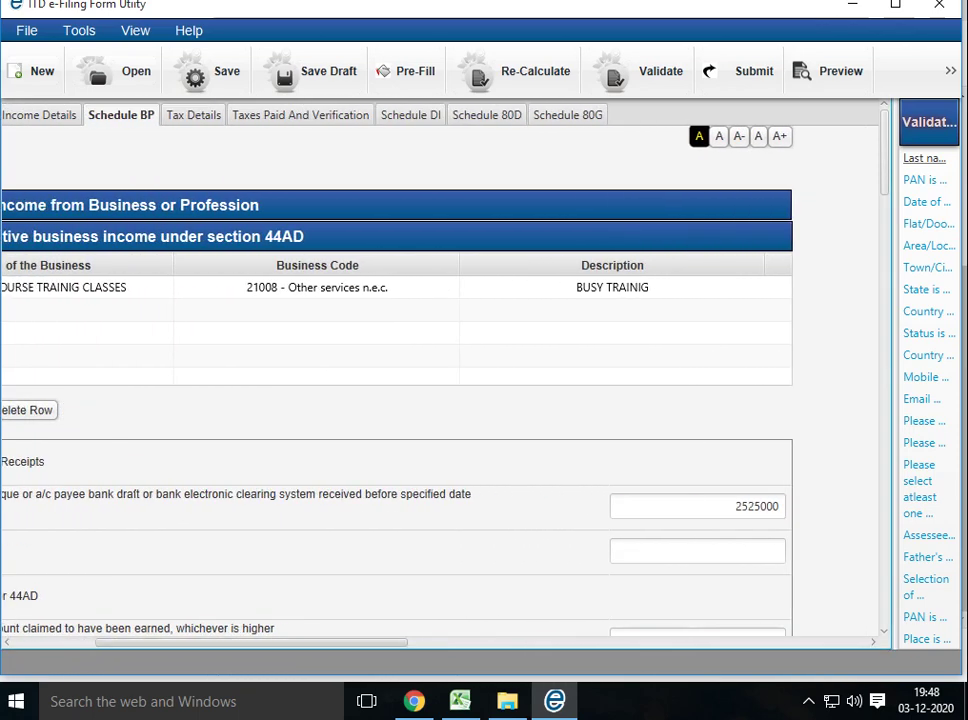
{"action": "scroll", "coordinate": [440, 380], "scroll_direction": "left", "scroll_amount": 5}
{"action": "scroll", "coordinate": [450, 380], "scroll_direction": "down", "scroll_amount": 3}
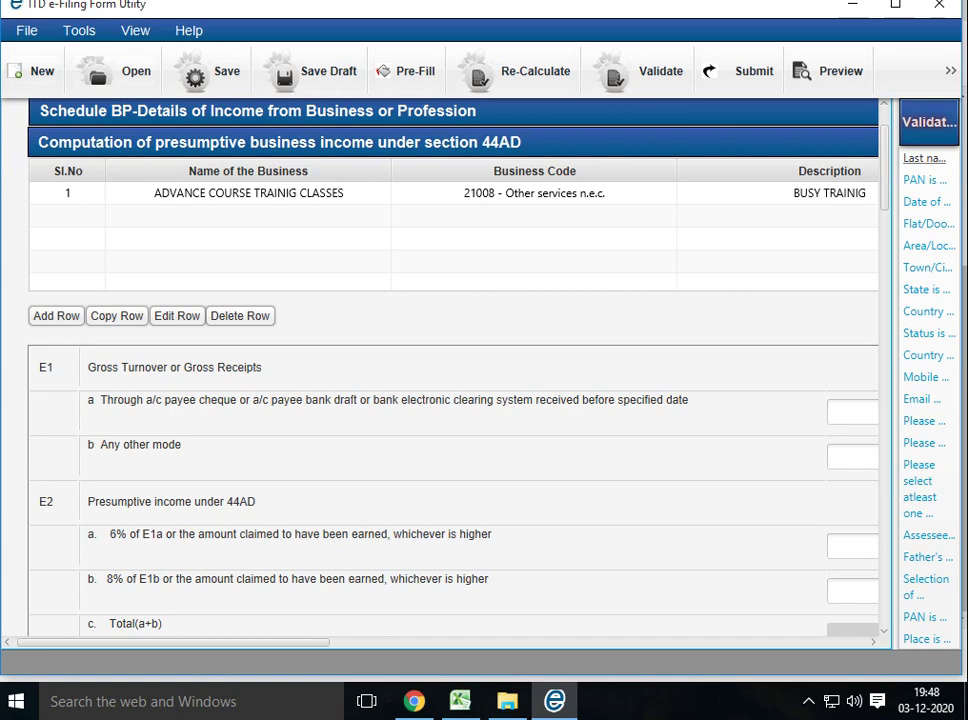
{"action": "scroll", "coordinate": [450, 380], "scroll_direction": "down", "scroll_amount": 1}
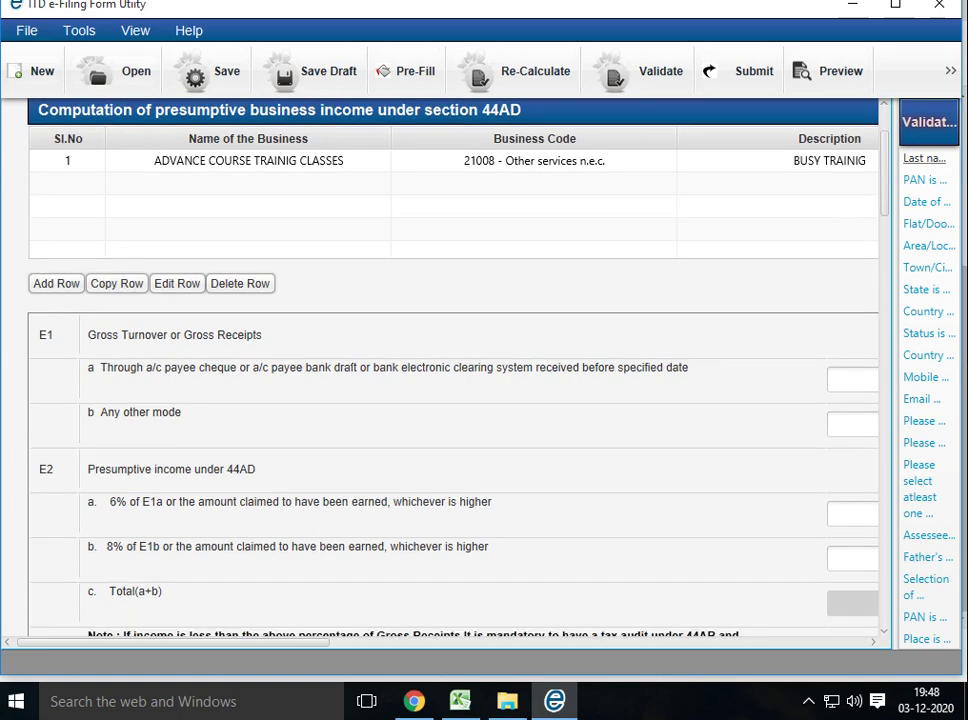
{"action": "scroll", "coordinate": [440, 380], "scroll_direction": "right", "scroll_amount": 5}
Dismiss the 44AB tax audit warning and enter 310250 as E2a presumptive income
{"action": "left_click", "coordinate": [623, 513]}
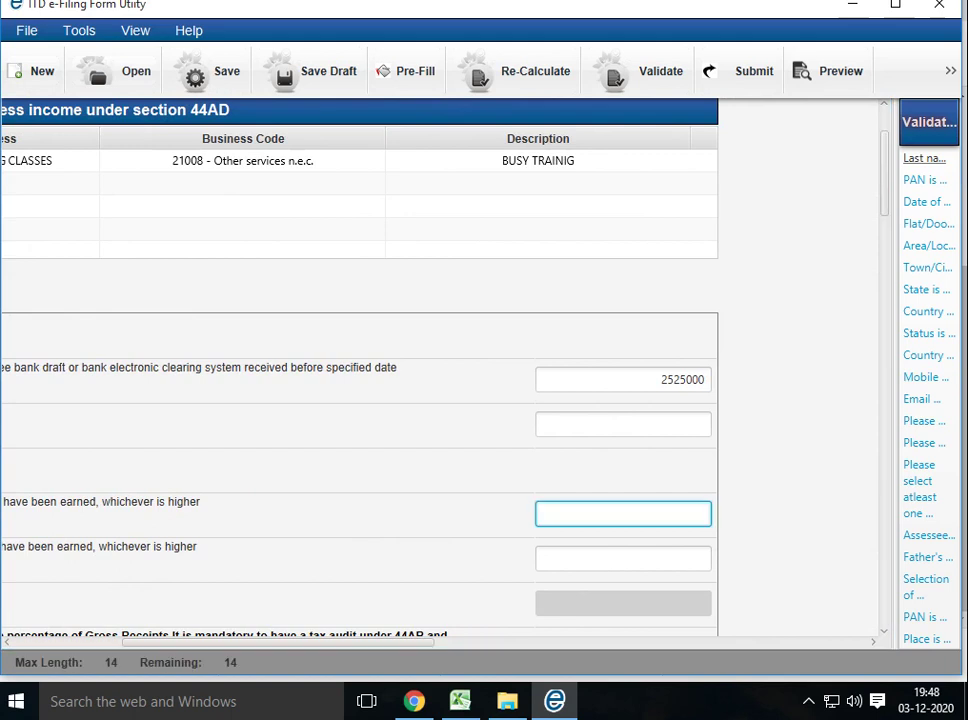
{"action": "type", "text": "3"}
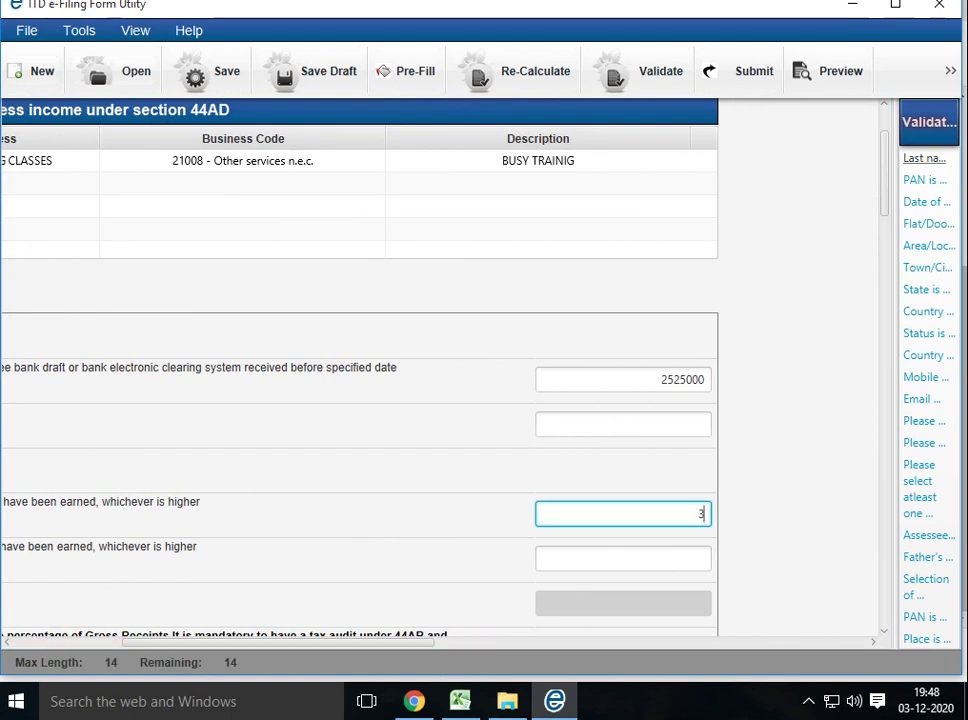
{"action": "key", "text": "BackSpace"}
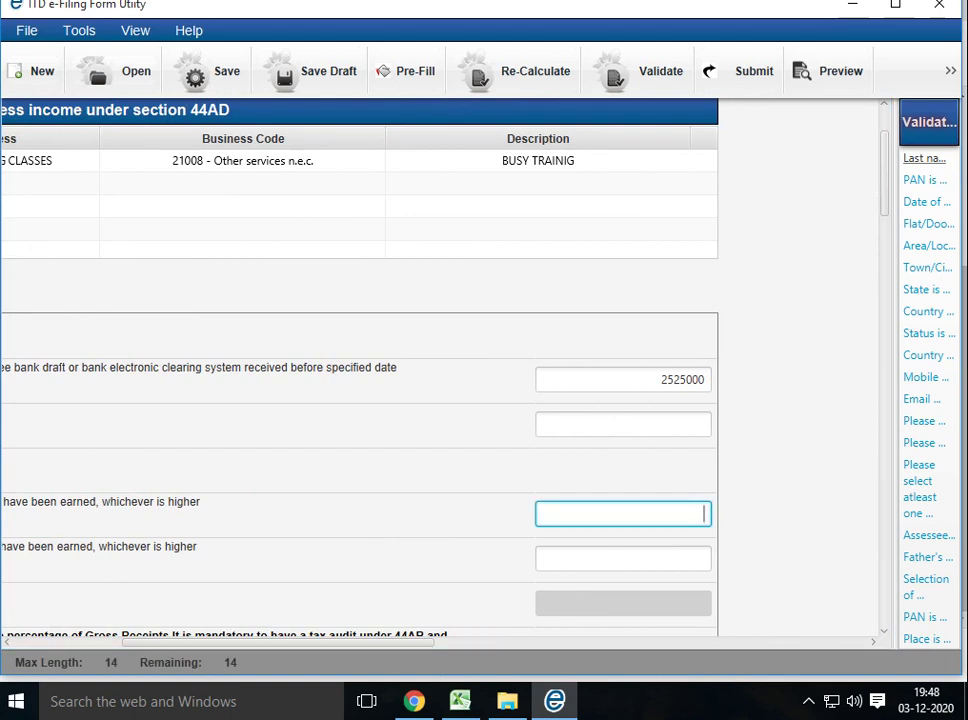
{"action": "key", "text": "Tab"}
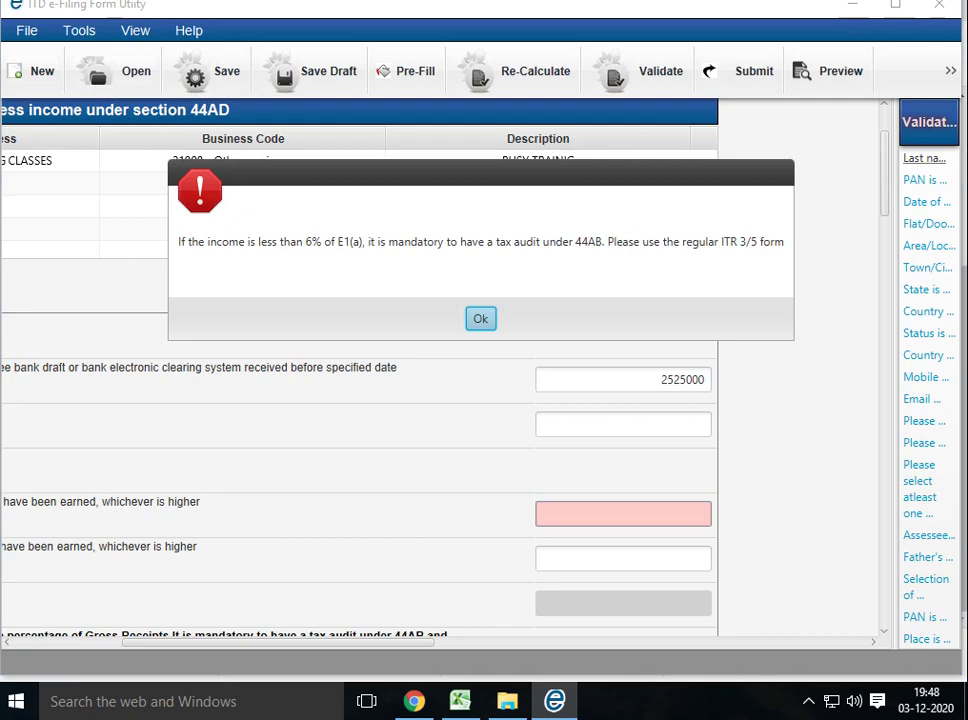
{"action": "key", "text": "Return"}
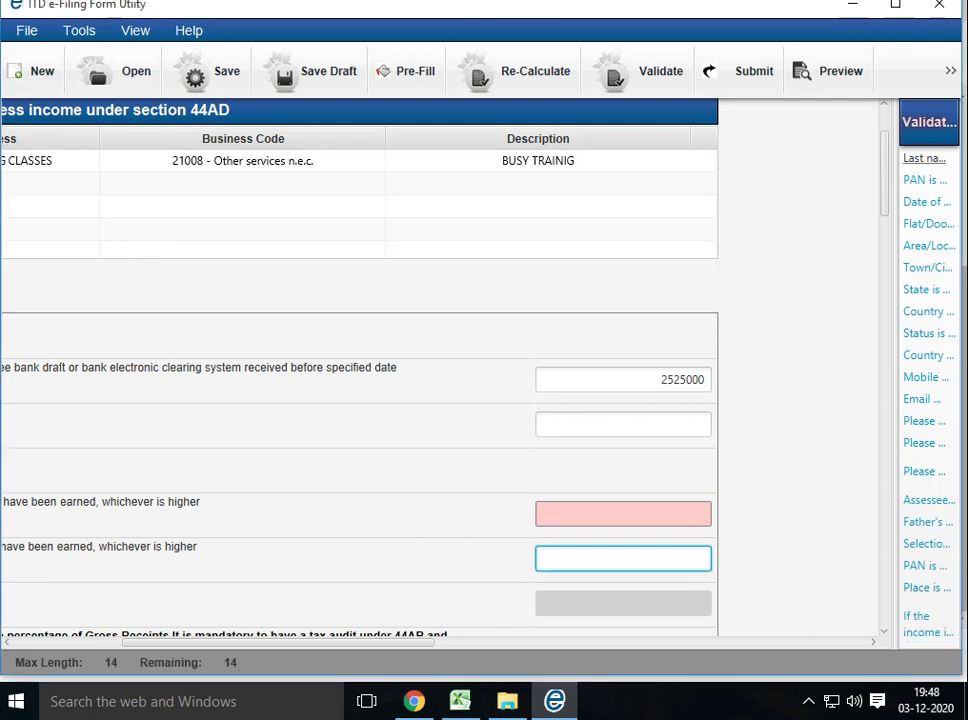
{"action": "key", "text": "Tab"}
{"action": "type", "text": "3"}
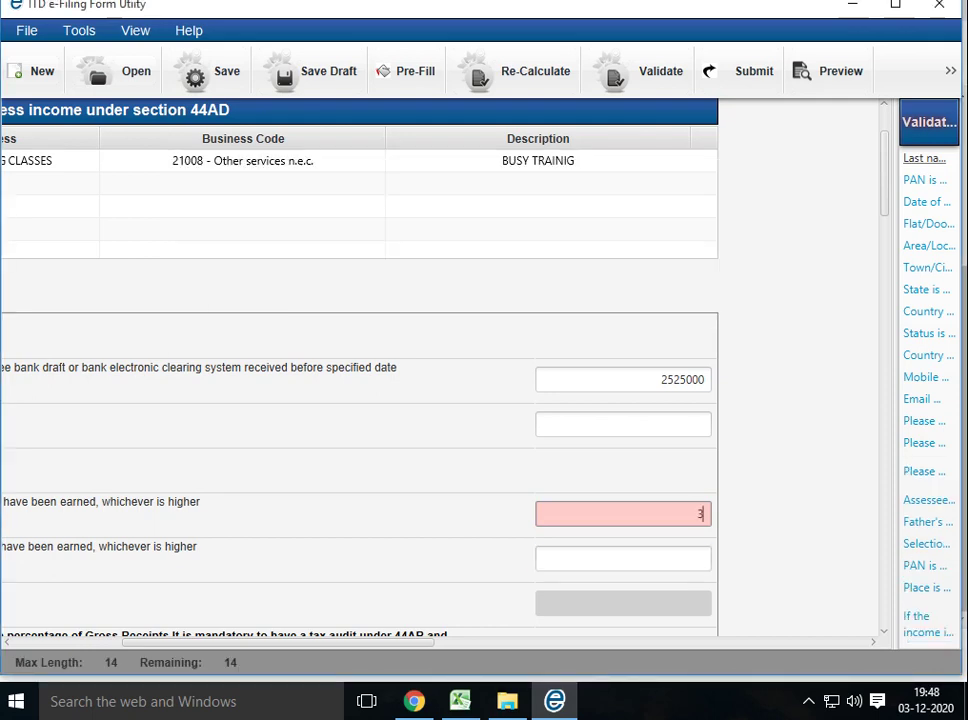
{"action": "type", "text": "10250"}
{"action": "key", "text": "Tab"}
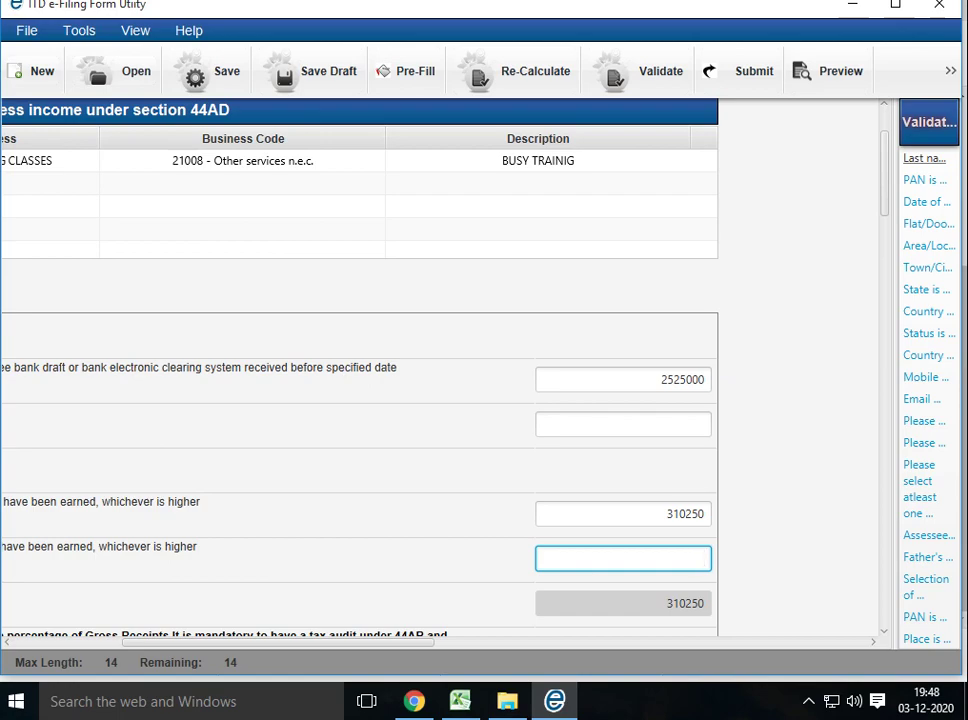
{"action": "scroll", "coordinate": [360, 370], "scroll_direction": "down", "scroll_amount": 10}
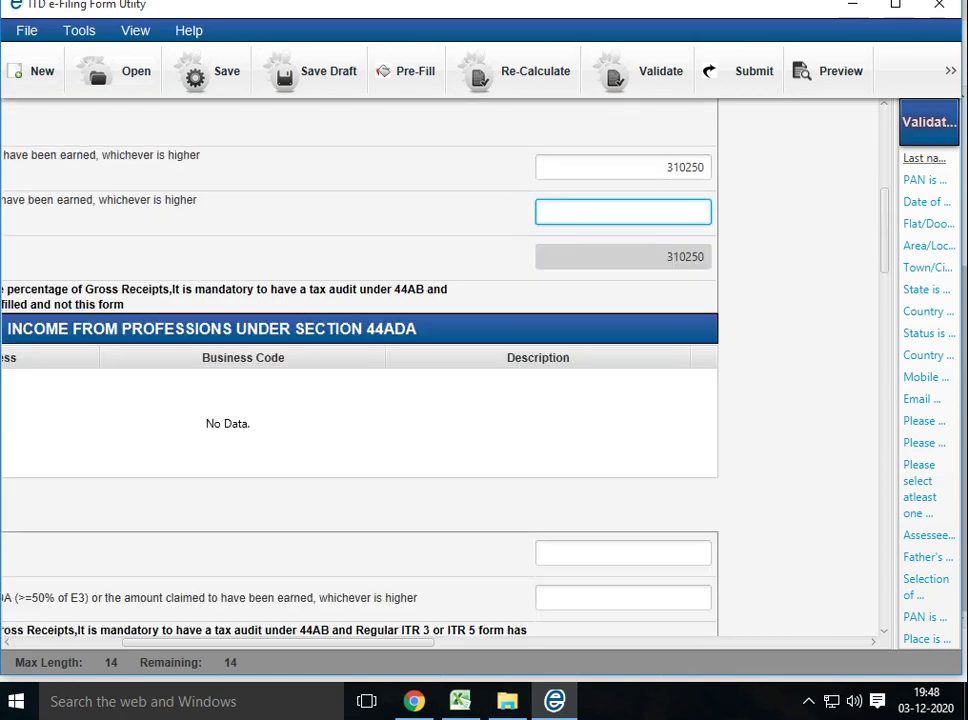
{"action": "scroll", "coordinate": [360, 370], "scroll_direction": "down", "scroll_amount": 6}
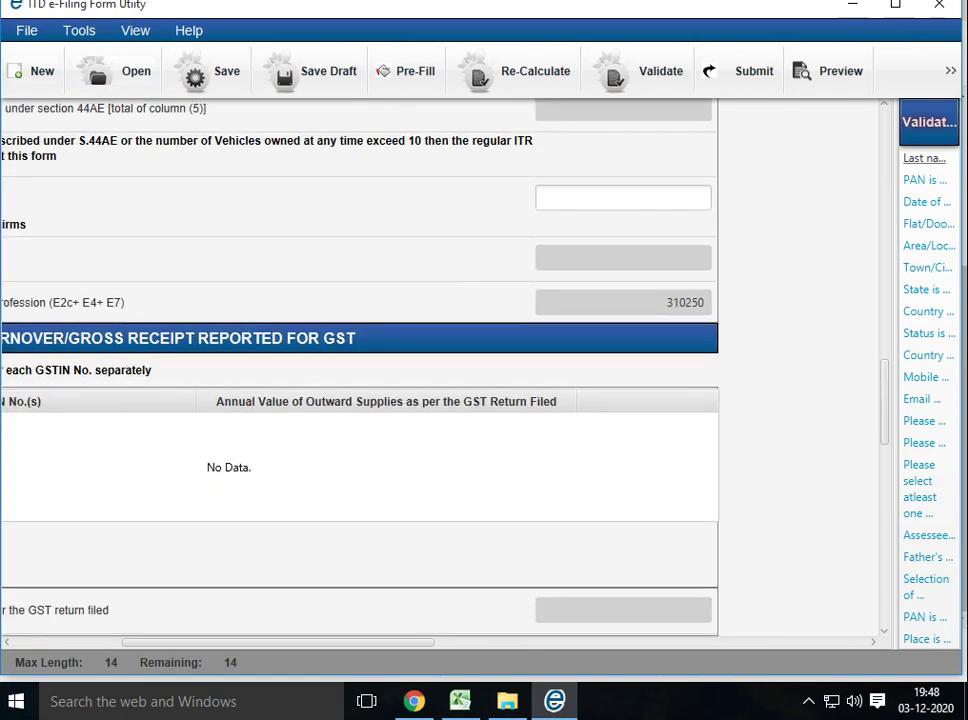
{"action": "scroll", "coordinate": [360, 370], "scroll_direction": "down", "scroll_amount": 5}
{"action": "scroll", "coordinate": [360, 370], "scroll_direction": "up", "scroll_amount": 8}
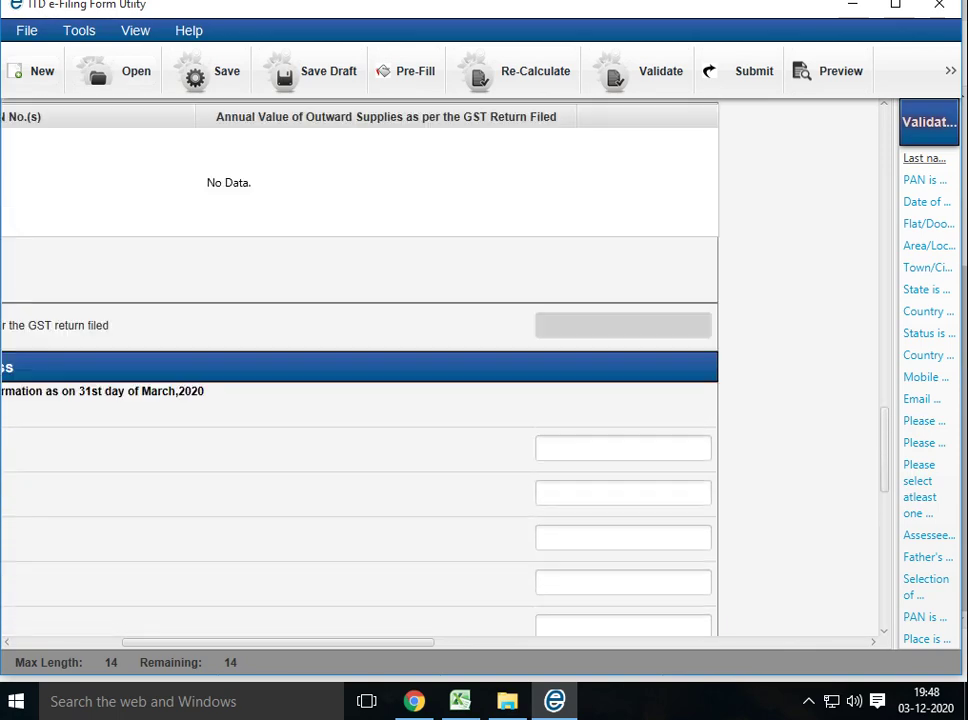
{"action": "scroll", "coordinate": [360, 370], "scroll_direction": "up", "scroll_amount": 12}
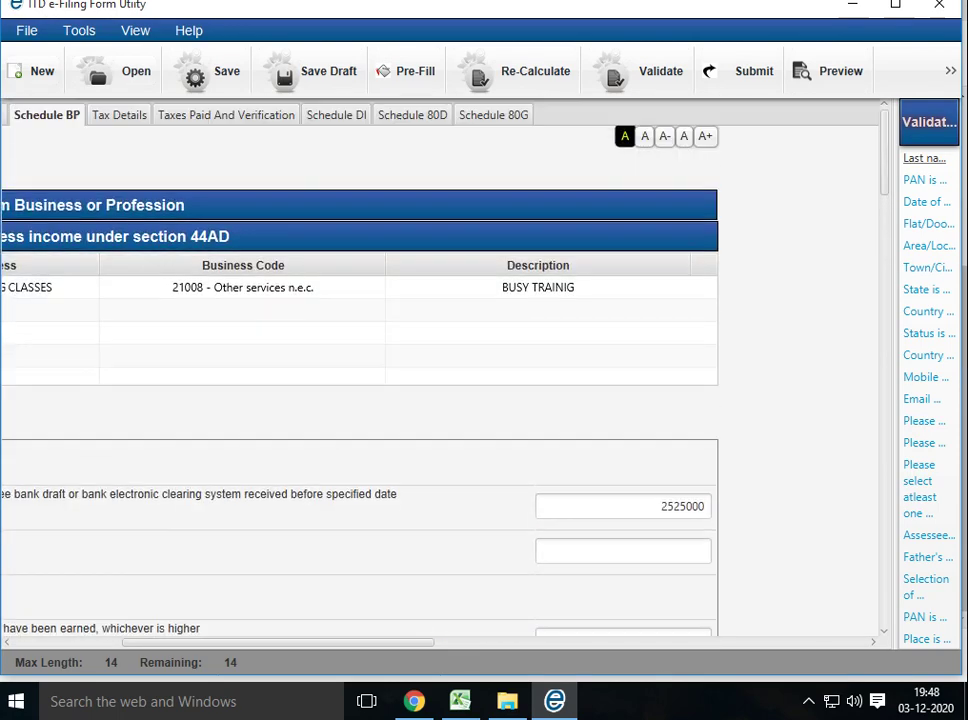
{"action": "scroll", "coordinate": [340, 370], "scroll_direction": "left", "scroll_amount": 5}
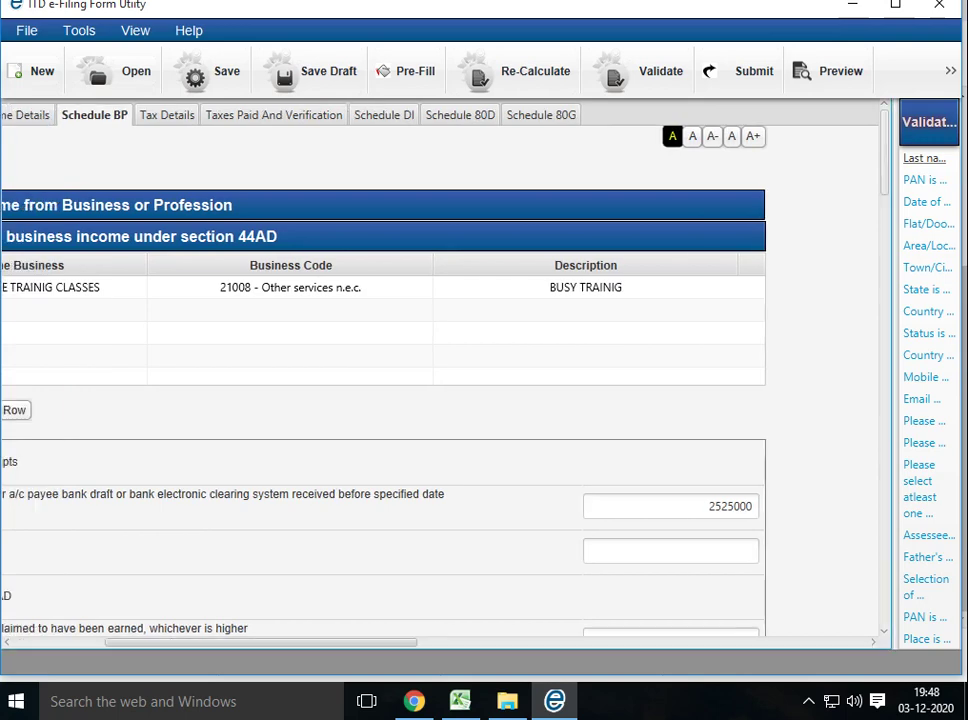
Review Income Details, now showing 310250 business income alongside 240000 gross salary
{"action": "left_click", "coordinate": [174, 115]}
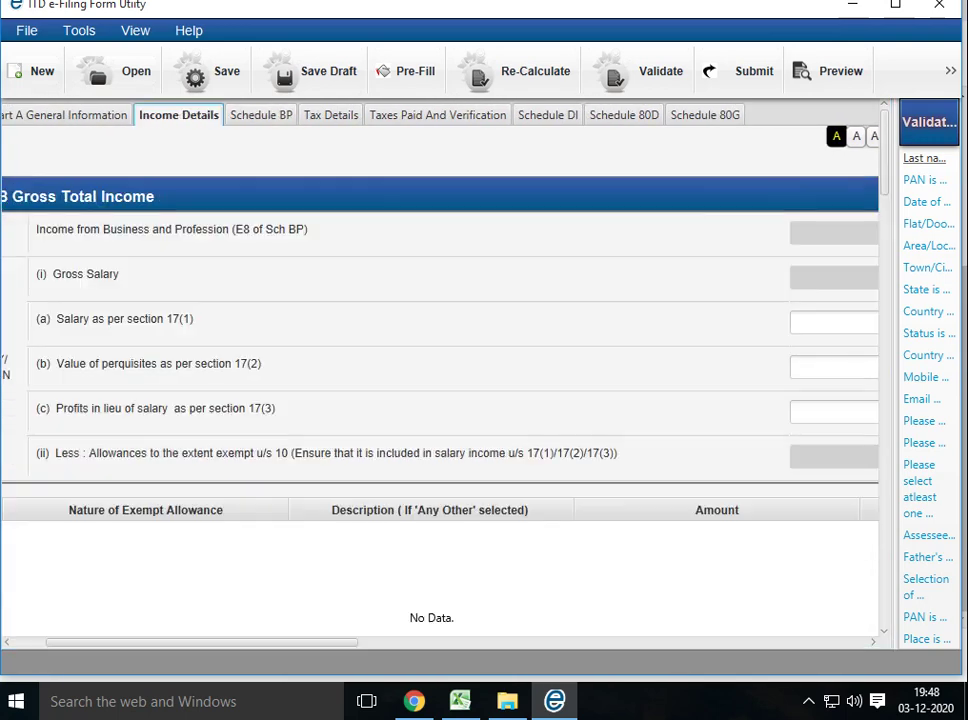
{"action": "scroll", "coordinate": [440, 370], "scroll_direction": "down", "scroll_amount": 3}
{"action": "scroll", "coordinate": [440, 370], "scroll_direction": "down", "scroll_amount": 3}
{"action": "scroll", "coordinate": [440, 370], "scroll_direction": "right", "scroll_amount": 5}
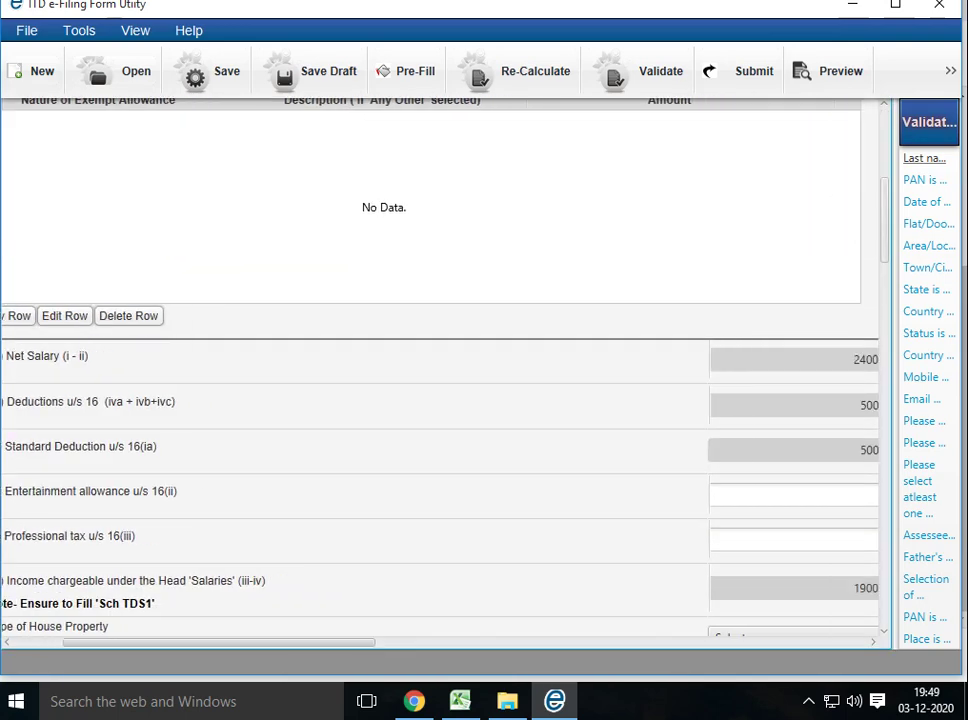
{"action": "scroll", "coordinate": [440, 370], "scroll_direction": "down", "scroll_amount": 10}
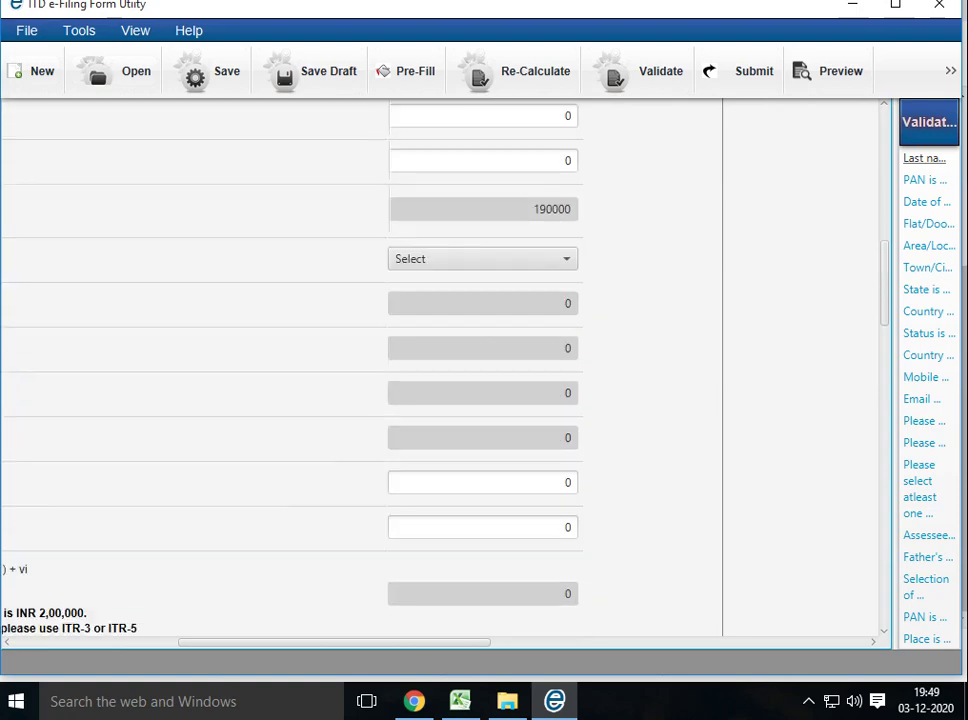
{"action": "scroll", "coordinate": [360, 370], "scroll_direction": "down", "scroll_amount": 3}
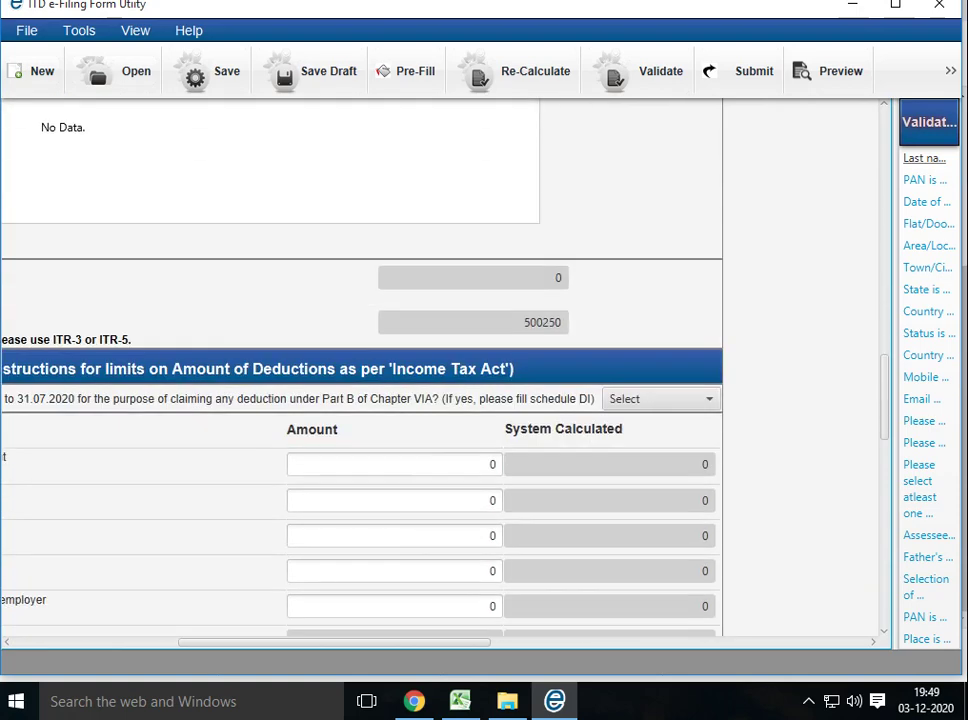
{"action": "scroll", "coordinate": [360, 370], "scroll_direction": "down", "scroll_amount": 12}
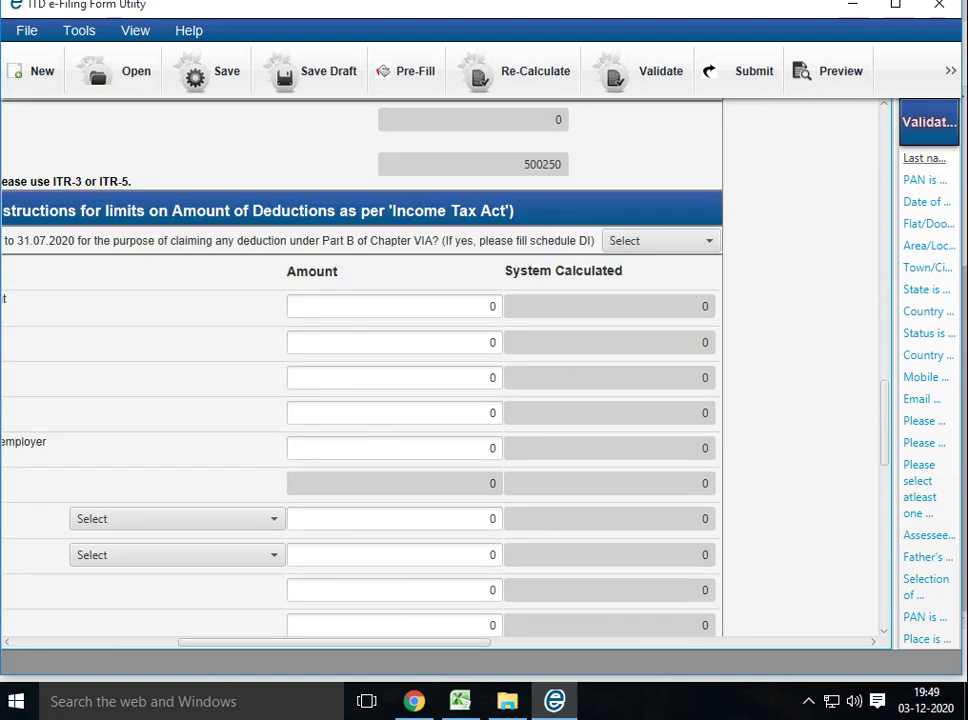
{"action": "scroll", "coordinate": [360, 370], "scroll_direction": "down", "scroll_amount": 2}
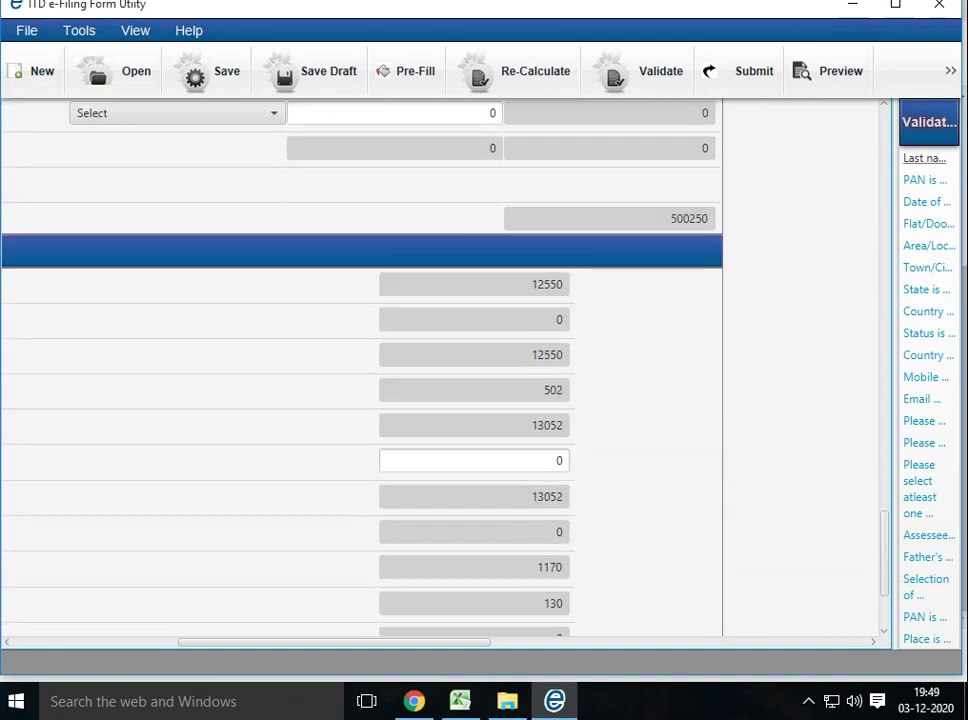
{"action": "scroll", "coordinate": [360, 370], "scroll_direction": "up", "scroll_amount": 20}
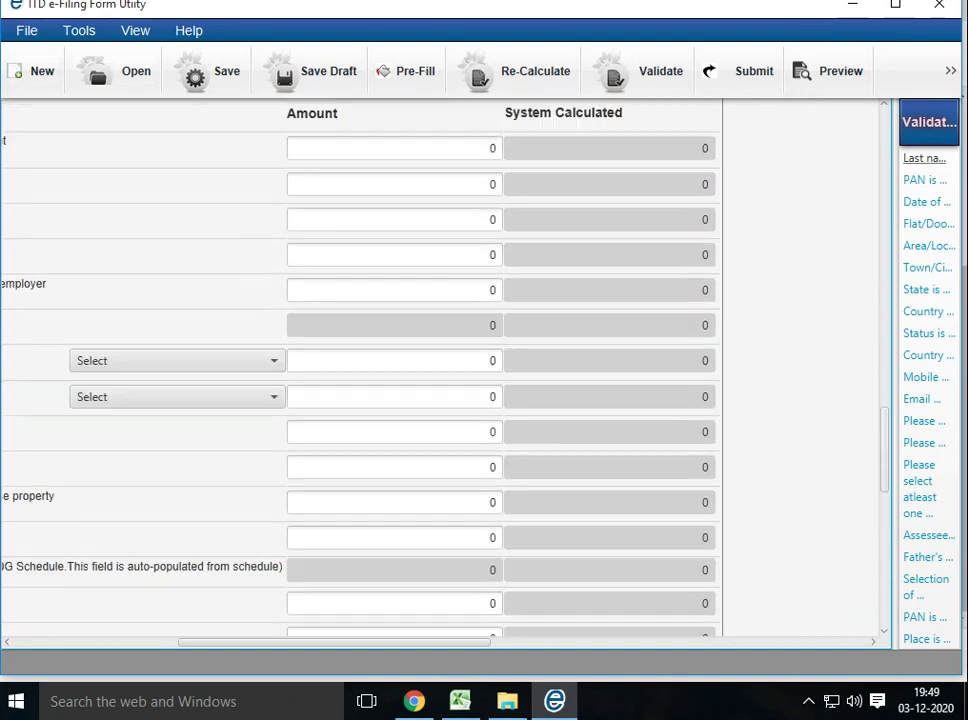
{"action": "scroll", "coordinate": [360, 370], "scroll_direction": "up", "scroll_amount": 10}
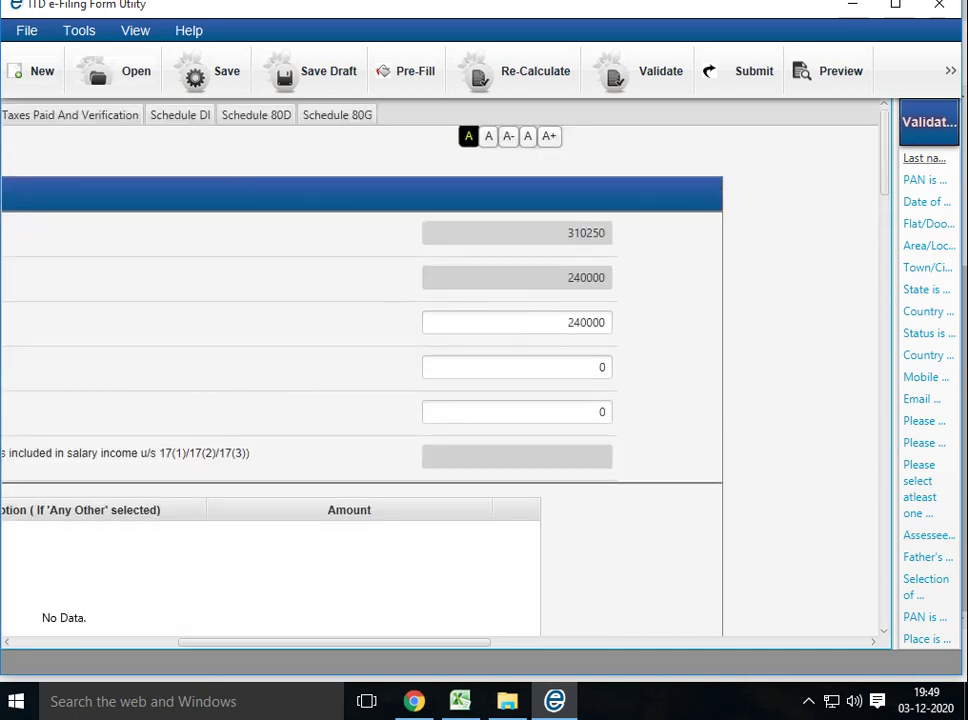
Change the salary amount from 240000 to 220000 and let the return recalculate
{"action": "left_click", "coordinate": [560, 322]}
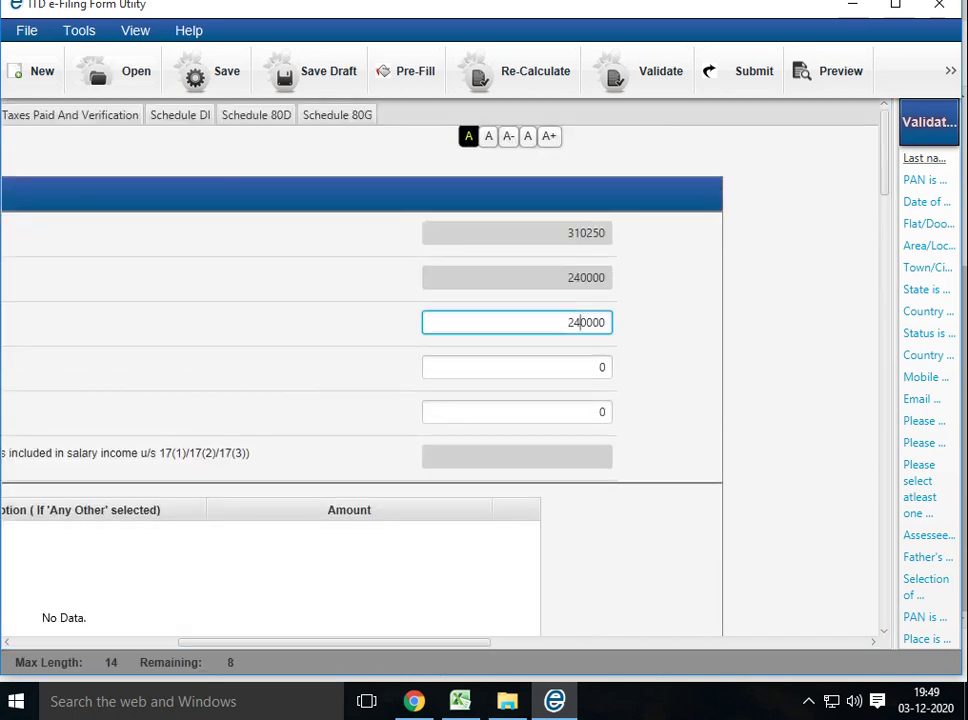
{"action": "key", "text": "BackSpace"}
{"action": "type", "text": "2"}
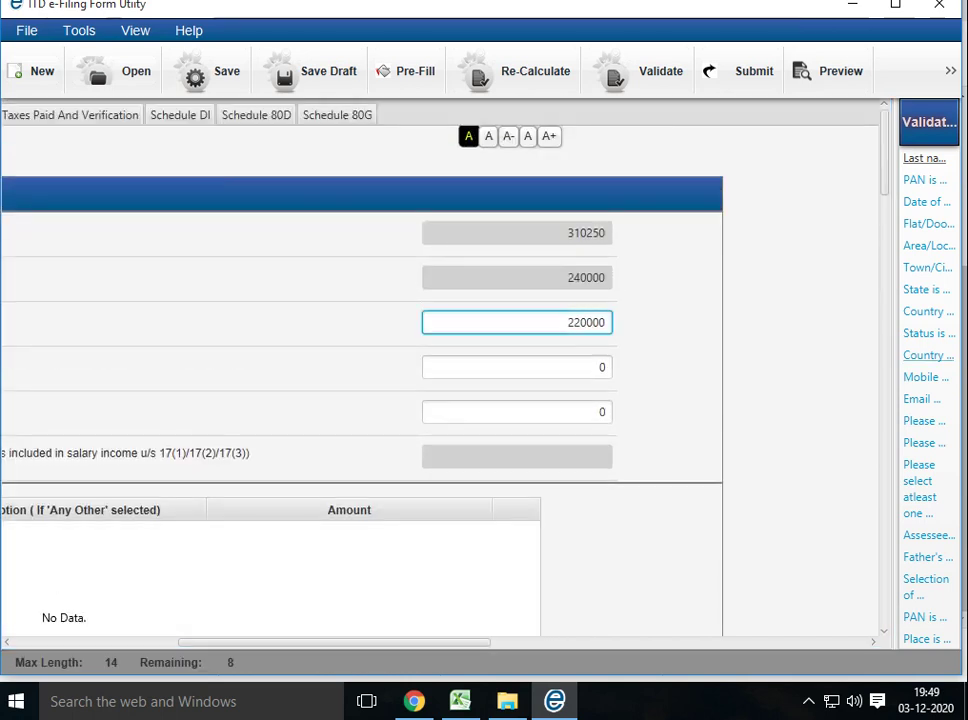
{"action": "key", "text": "Tab"}
Review the updated Income Details figures, then return to Schedule BP showing the 44AD business income
{"action": "scroll", "coordinate": [360, 370], "scroll_direction": "down", "scroll_amount": 10}
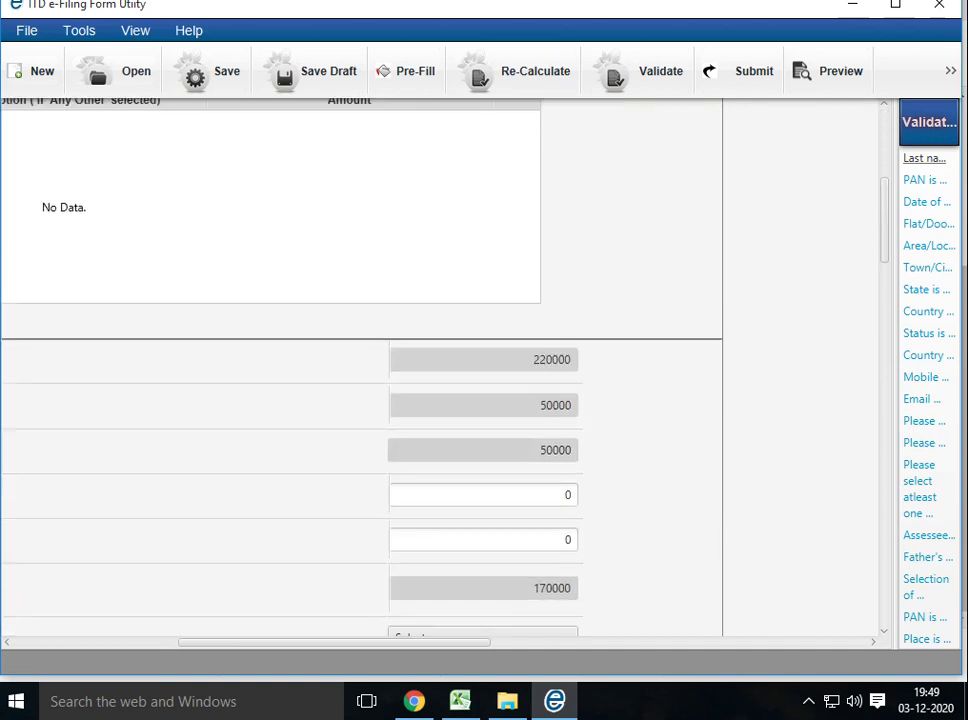
{"action": "scroll", "coordinate": [360, 370], "scroll_direction": "down", "scroll_amount": 15}
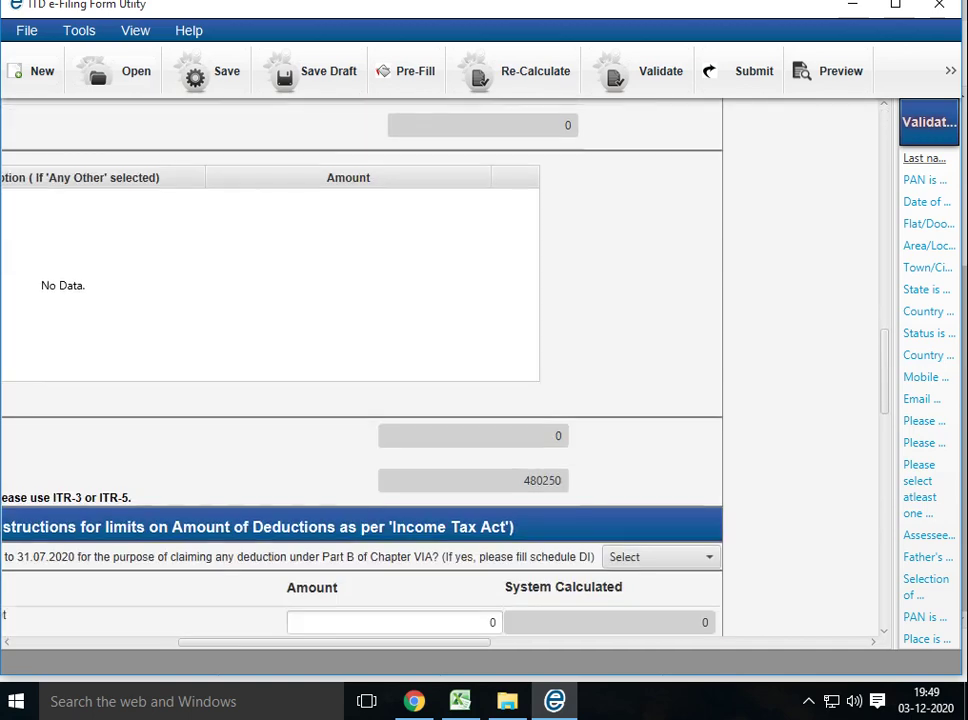
{"action": "scroll", "coordinate": [360, 370], "scroll_direction": "down", "scroll_amount": 12}
{"action": "scroll", "coordinate": [360, 370], "scroll_direction": "up", "scroll_amount": 13}
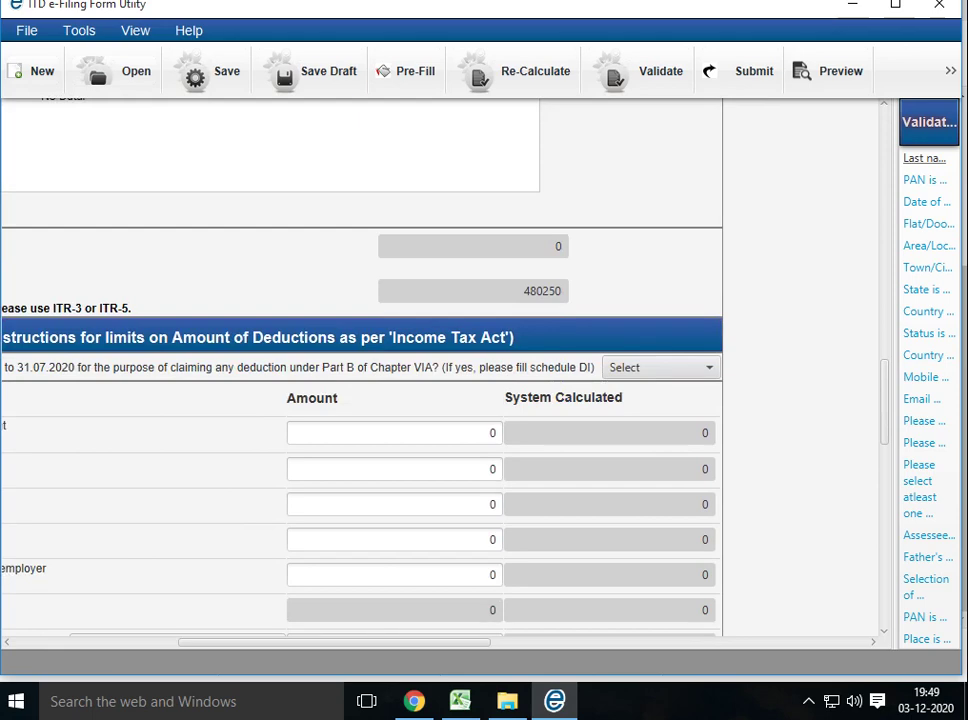
{"action": "scroll", "coordinate": [360, 370], "scroll_direction": "down", "scroll_amount": 3}
{"action": "scroll", "coordinate": [360, 370], "scroll_direction": "up", "scroll_amount": 10}
{"action": "scroll", "coordinate": [360, 370], "scroll_direction": "up", "scroll_amount": 4}
{"action": "scroll", "coordinate": [440, 370], "scroll_direction": "left", "scroll_amount": 5}
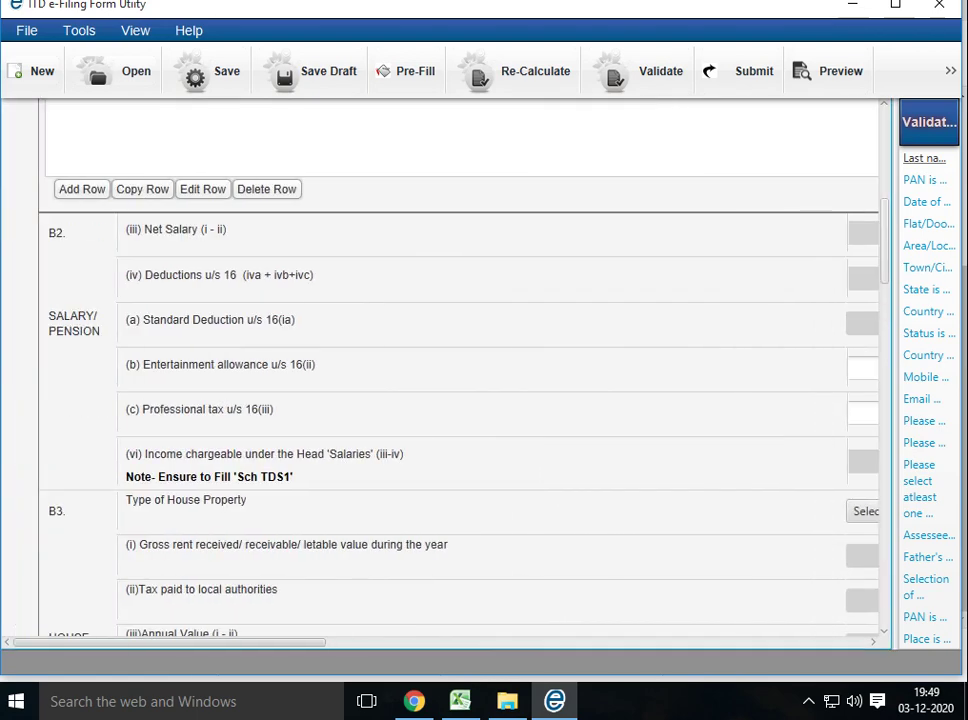
{"action": "scroll", "coordinate": [458, 420], "scroll_direction": "up", "scroll_amount": 5}
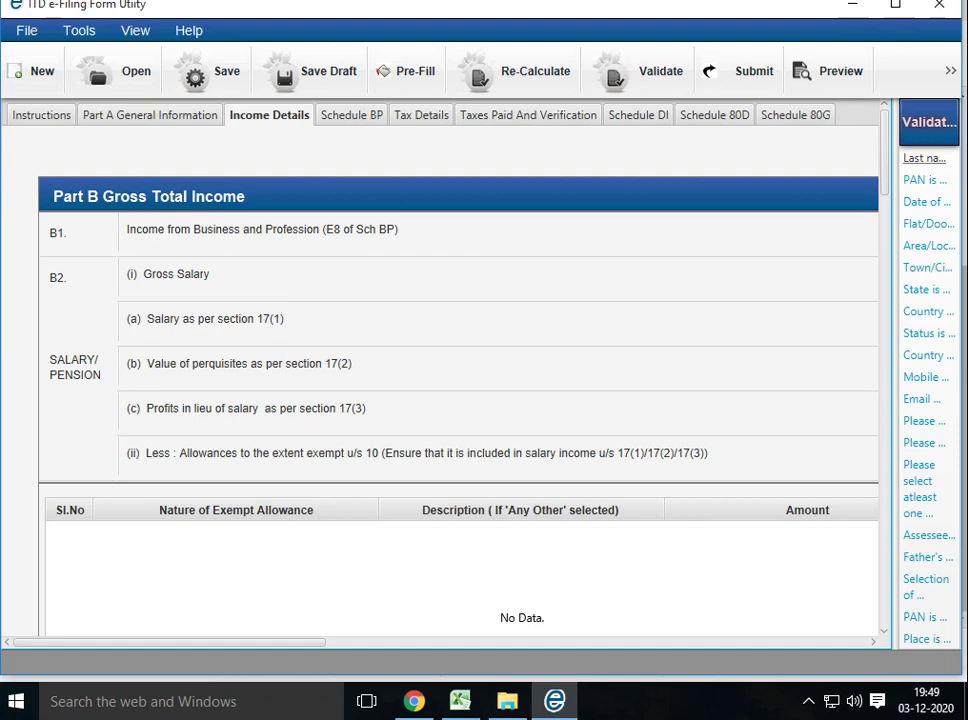
{"action": "scroll", "coordinate": [458, 370], "scroll_direction": "down", "scroll_amount": 5}
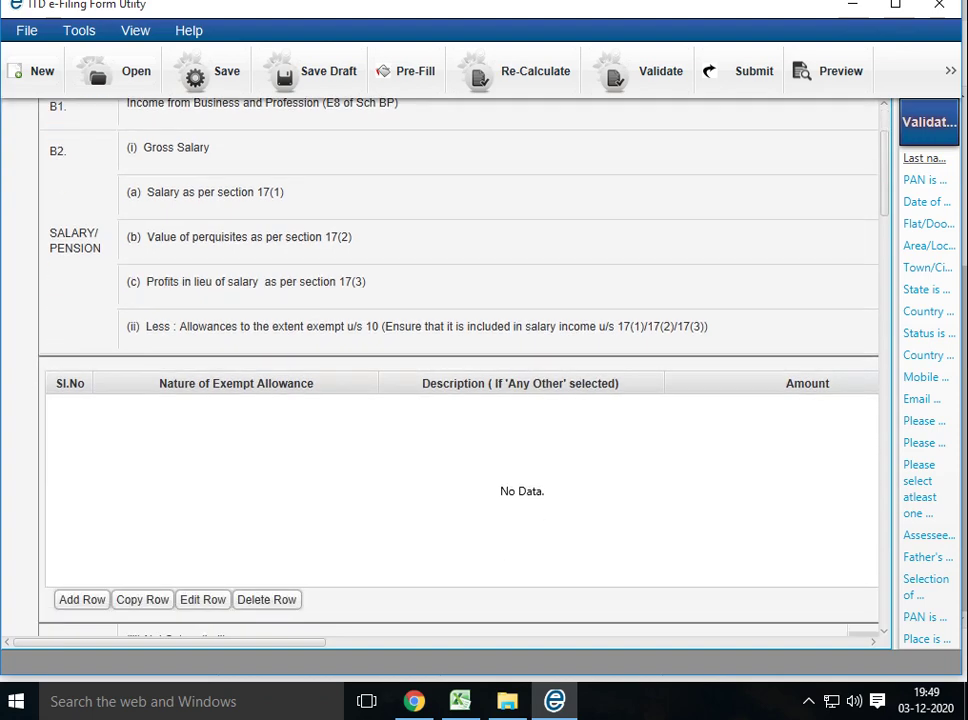
{"action": "scroll", "coordinate": [458, 370], "scroll_direction": "down", "scroll_amount": 5}
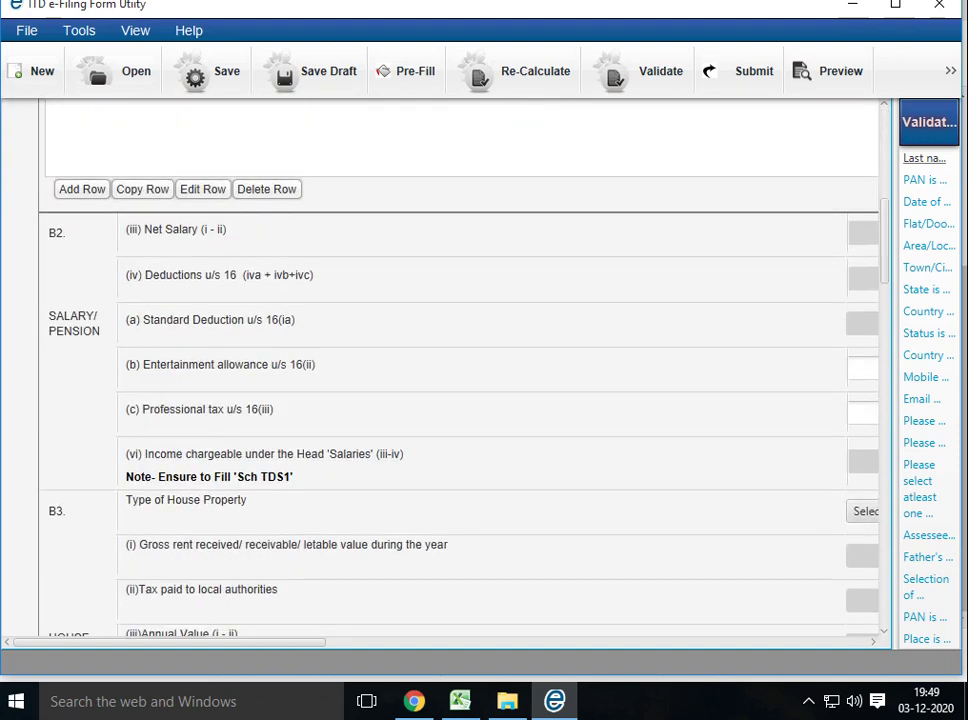
{"action": "scroll", "coordinate": [458, 370], "scroll_direction": "up", "scroll_amount": 10}
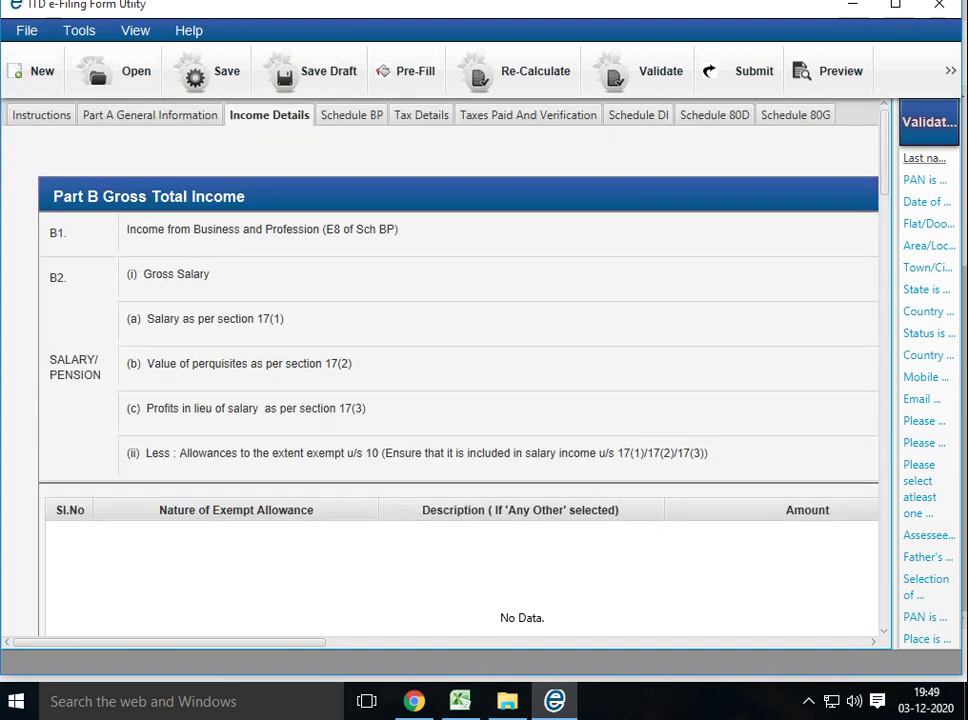
{"action": "left_click", "coordinate": [349, 115]}
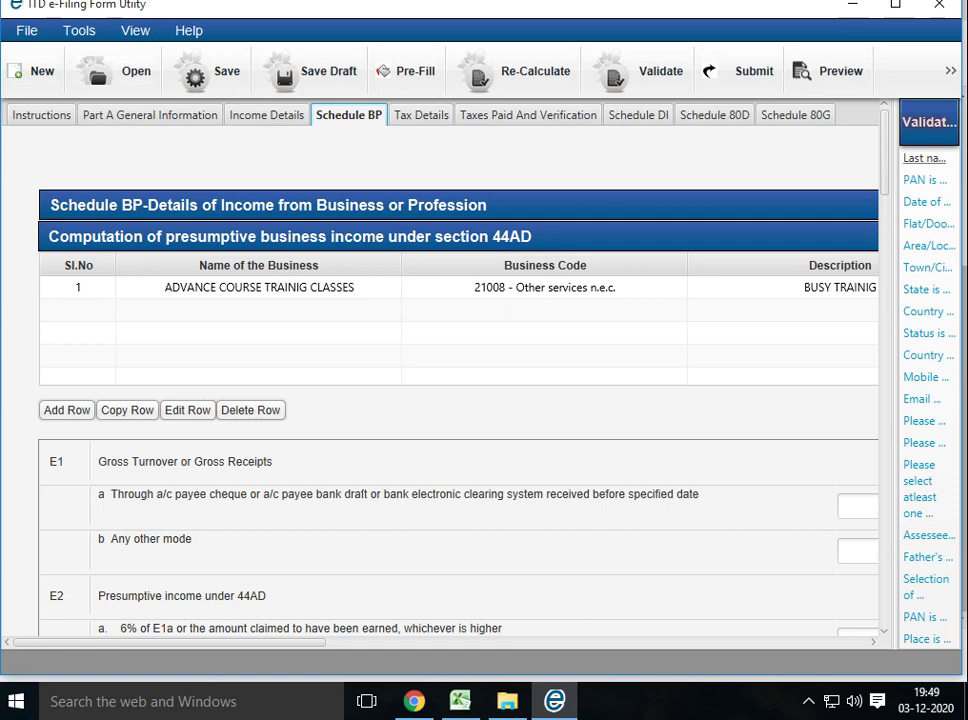
Check that the TDS and SCH IT tables under Tax Details are empty, then bring up Taxes Paid and Verification
{"action": "left_click", "coordinate": [419, 115]}
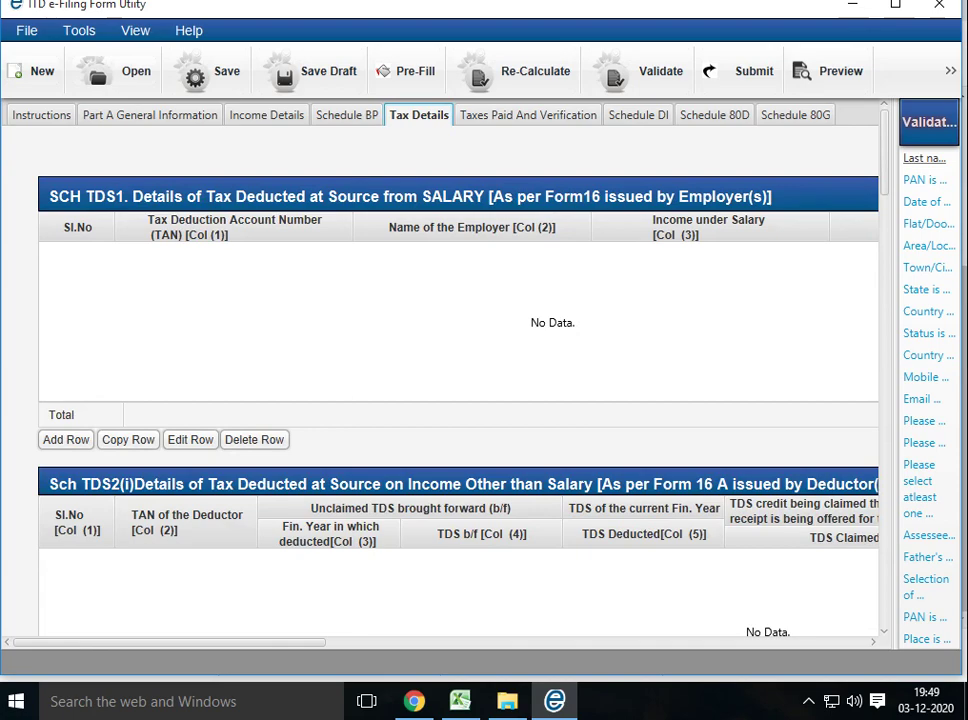
{"action": "scroll", "coordinate": [458, 370], "scroll_direction": "down", "scroll_amount": 3}
{"action": "scroll", "coordinate": [458, 370], "scroll_direction": "down", "scroll_amount": 20}
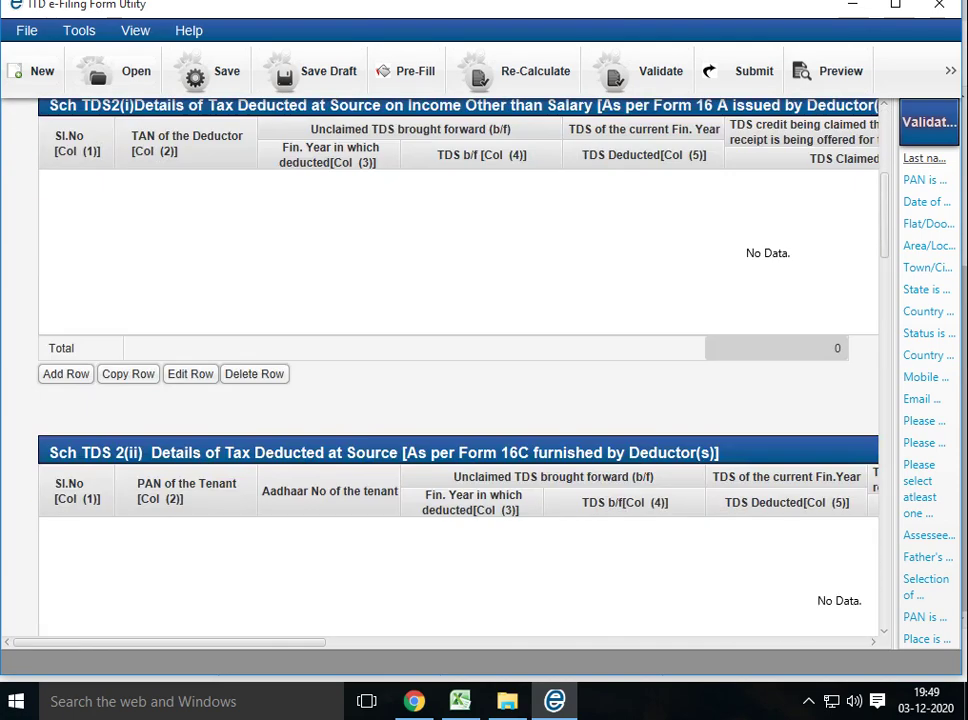
{"action": "scroll", "coordinate": [458, 370], "scroll_direction": "down", "scroll_amount": 4}
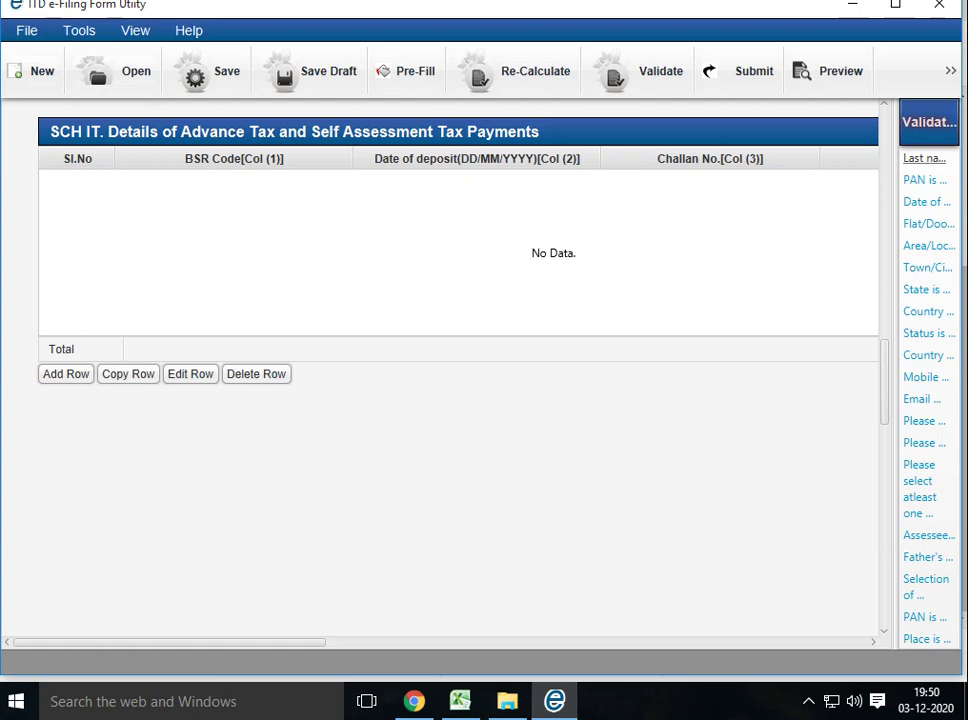
{"action": "scroll", "coordinate": [458, 370], "scroll_direction": "up", "scroll_amount": 20}
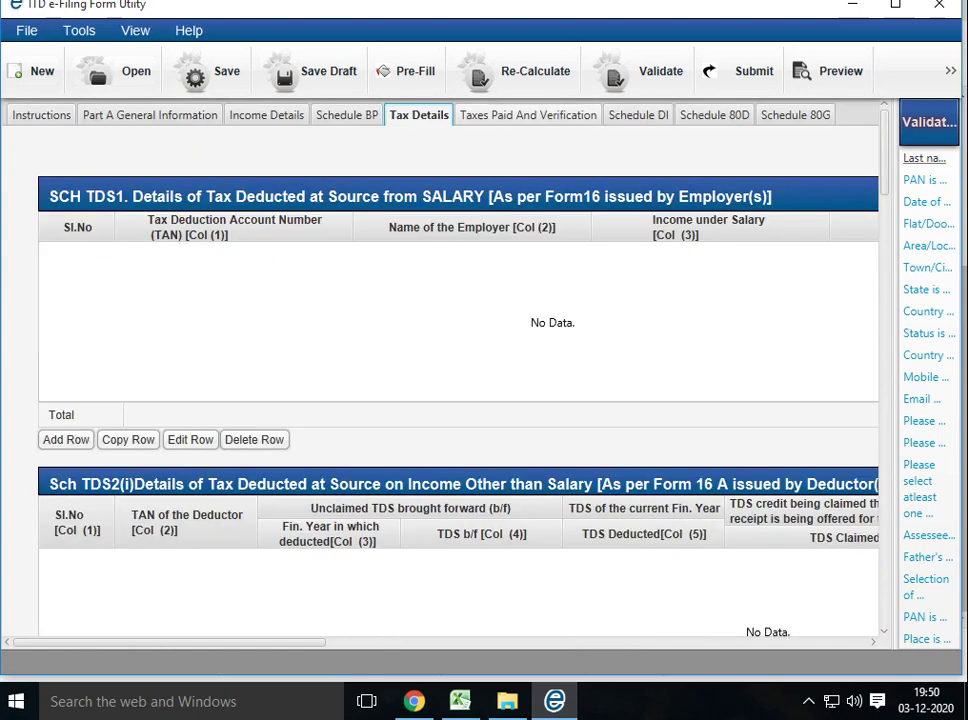
{"action": "left_click", "coordinate": [528, 115]}
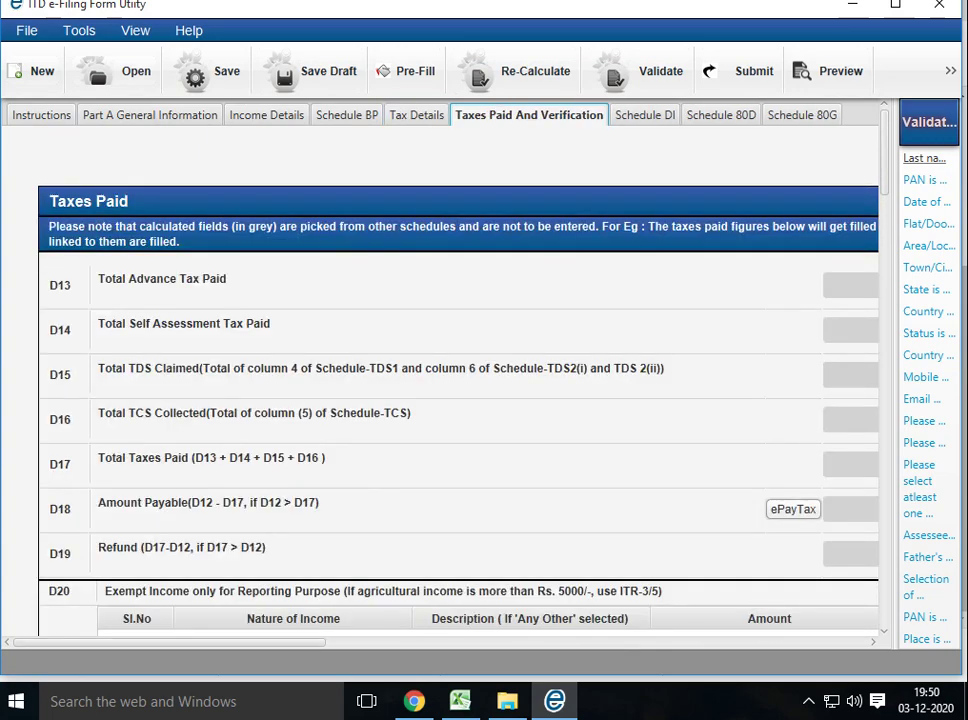
Return to Income Details and scroll through the Part C deductions and Part D tax computation
{"action": "left_click", "coordinate": [293, 618]}
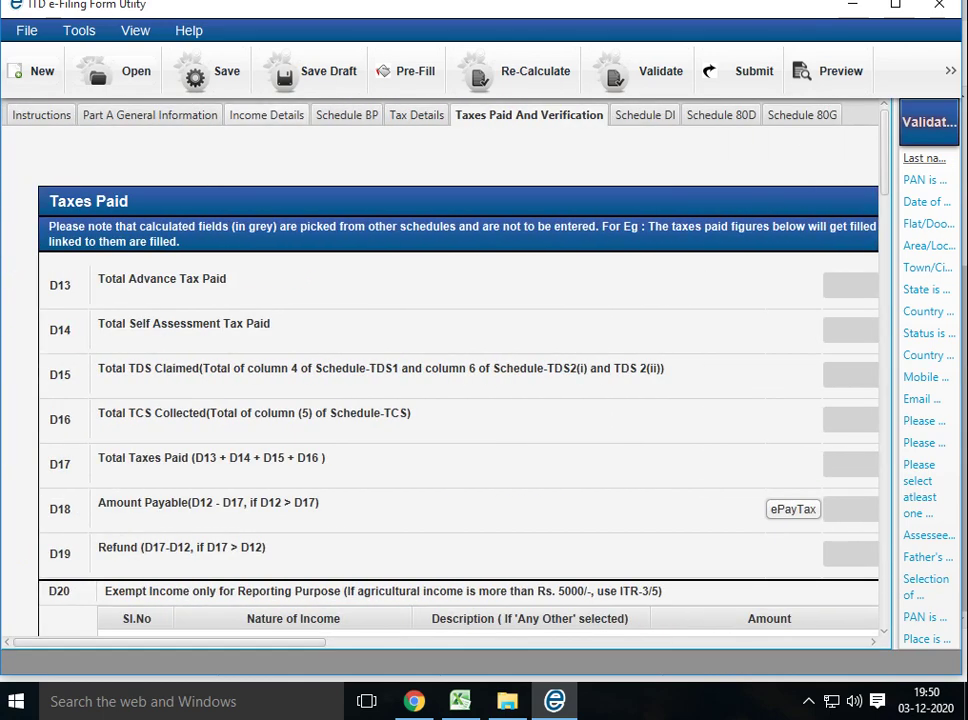
{"action": "left_click", "coordinate": [269, 115]}
{"action": "scroll", "coordinate": [458, 400], "scroll_direction": "down", "scroll_amount": 8}
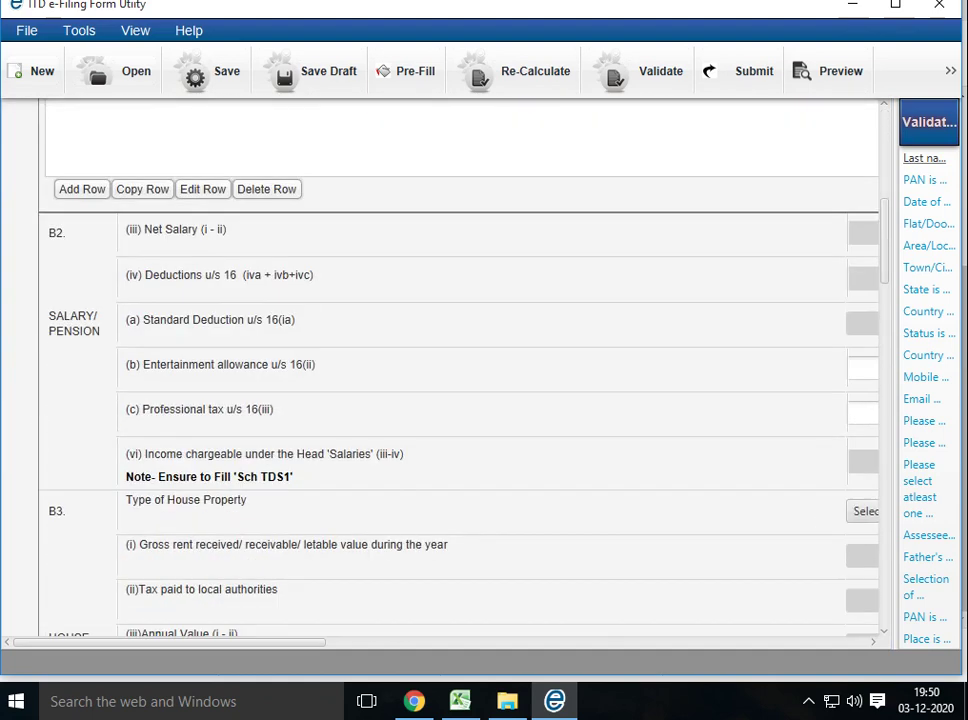
{"action": "scroll", "coordinate": [440, 370], "scroll_direction": "right", "scroll_amount": 5}
{"action": "scroll", "coordinate": [440, 370], "scroll_direction": "down", "scroll_amount": 12}
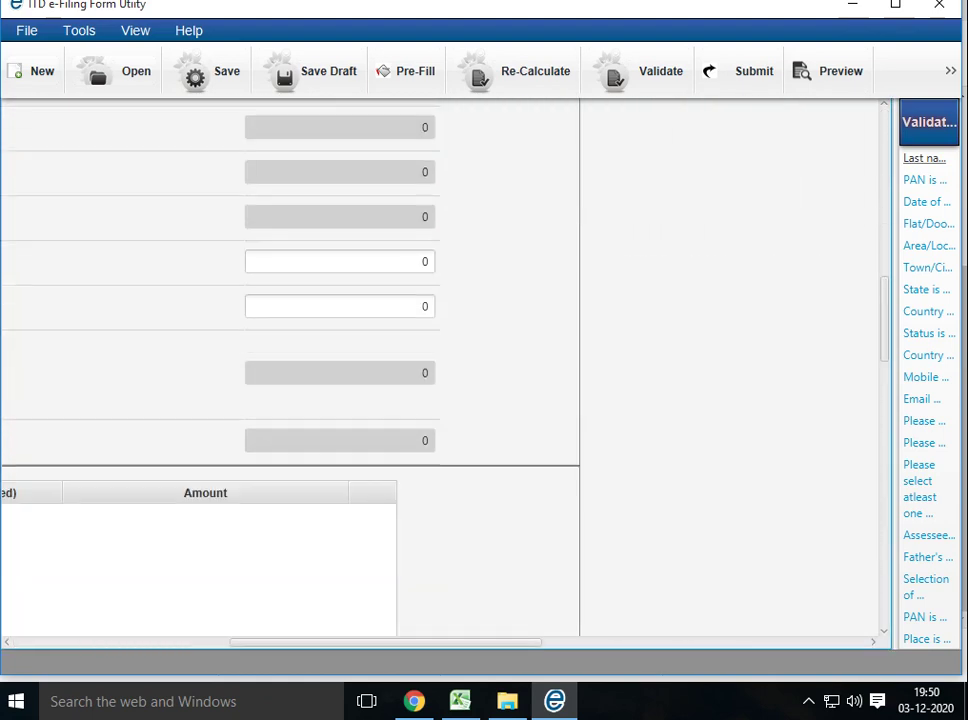
{"action": "scroll", "coordinate": [290, 370], "scroll_direction": "down", "scroll_amount": 15}
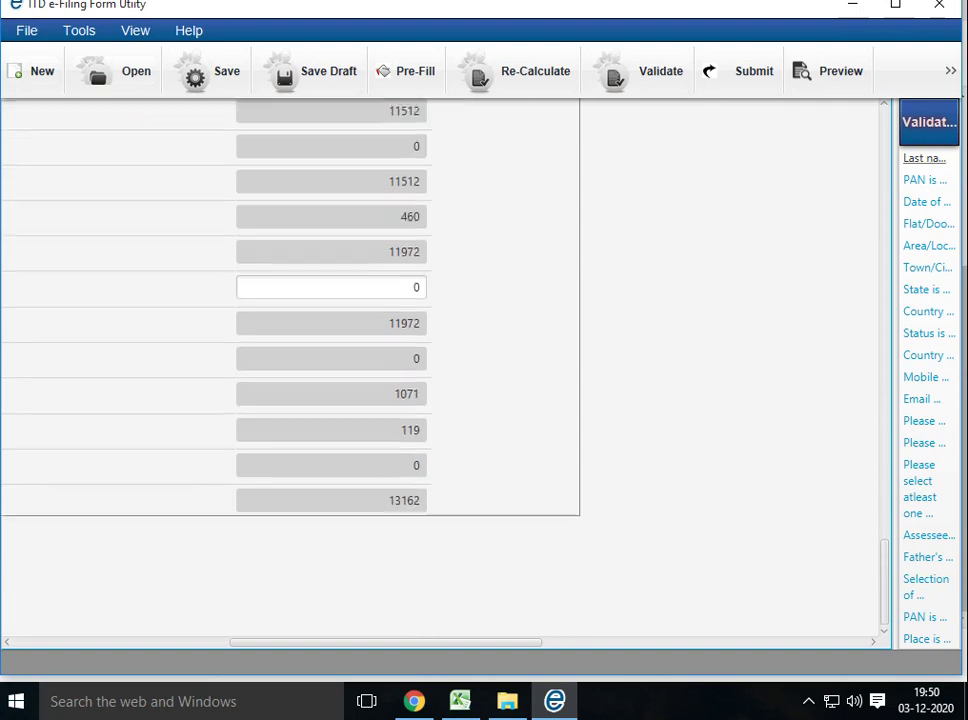
{"action": "scroll", "coordinate": [290, 370], "scroll_direction": "up", "scroll_amount": 10}
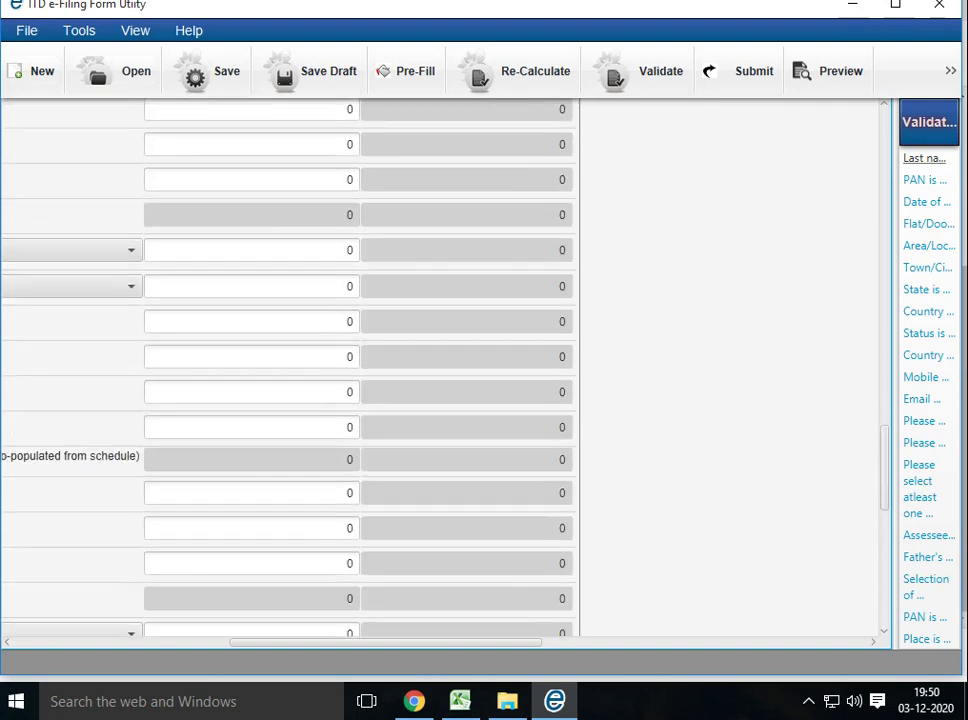
Re-Calculate the return and check Part D: taxable income 480250, tax 11512, cess 460, total 11972
{"action": "left_click", "coordinate": [515, 71]}
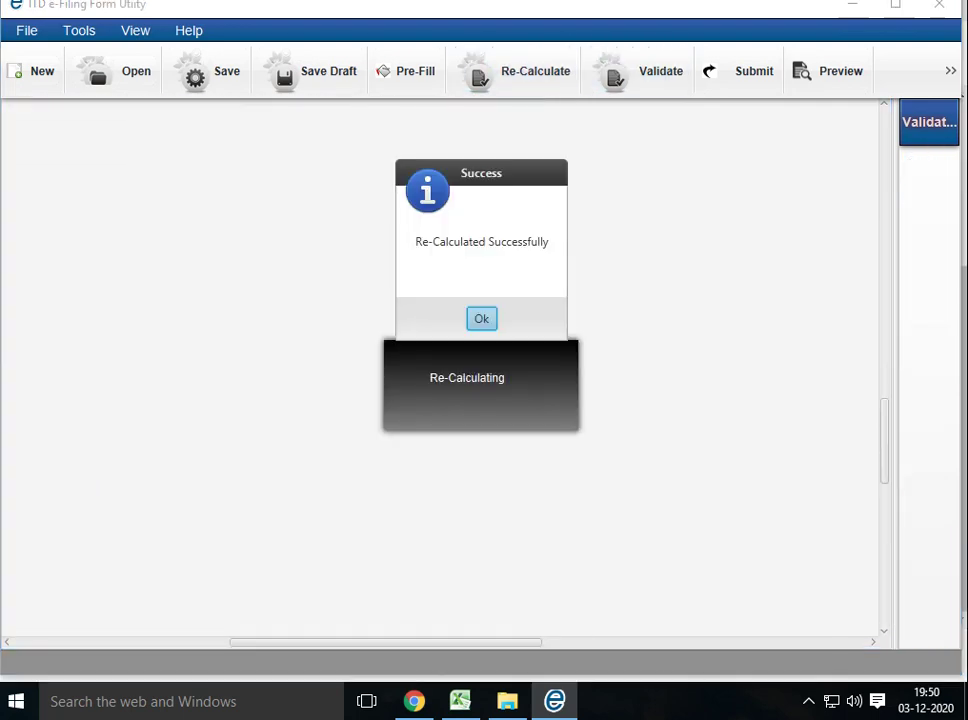
{"action": "key", "text": "Return"}
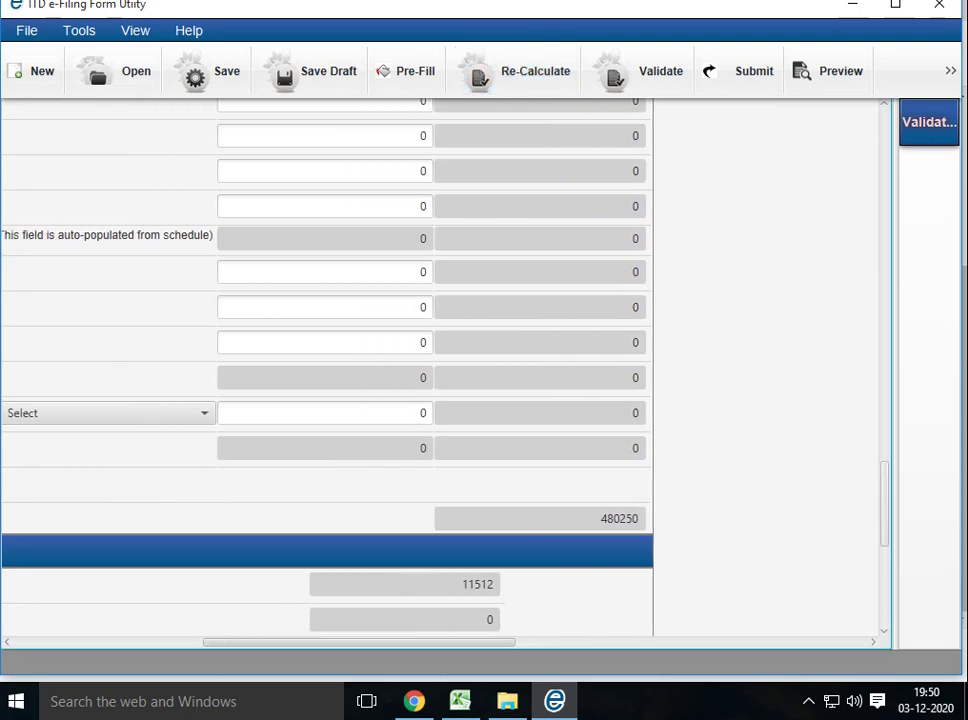
{"action": "scroll", "coordinate": [440, 370], "scroll_direction": "down", "scroll_amount": 3}
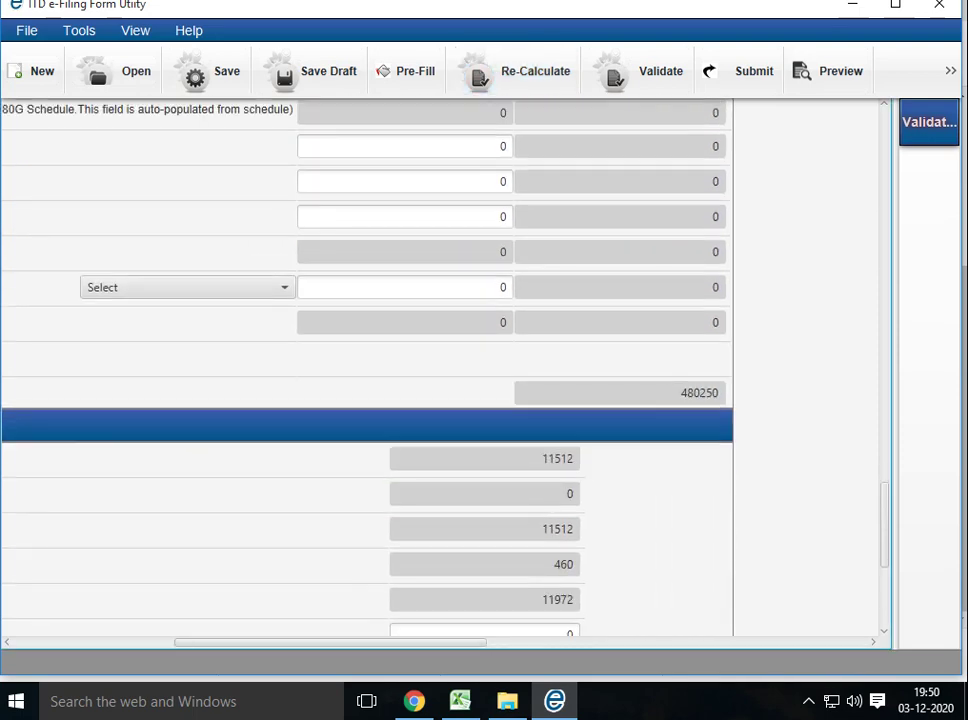
{"action": "scroll", "coordinate": [440, 370], "scroll_direction": "down", "scroll_amount": 10}
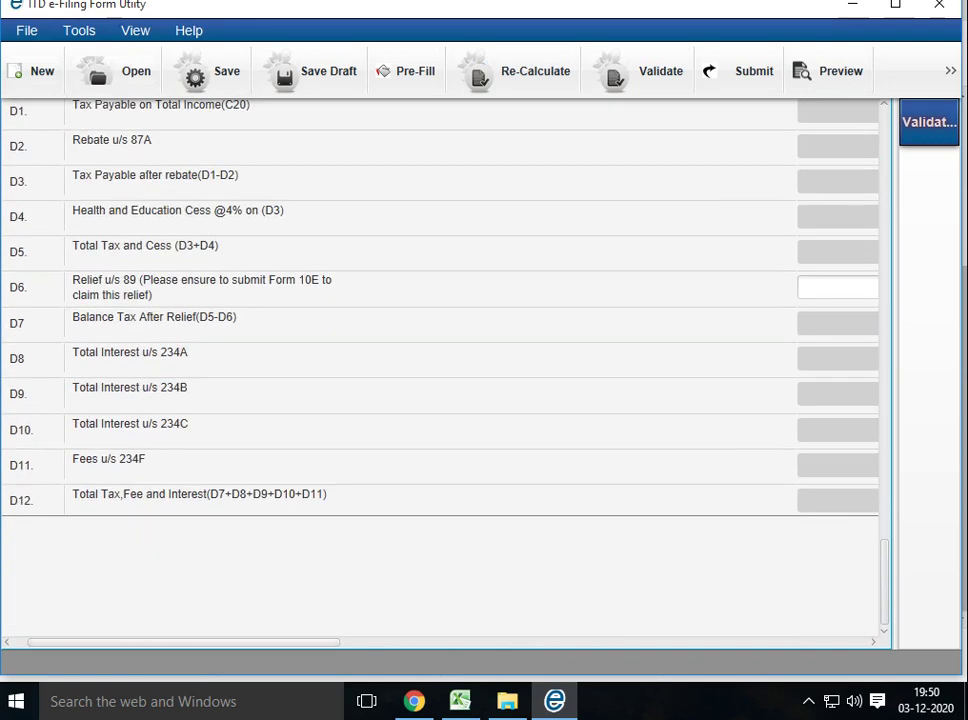
{"action": "scroll", "coordinate": [440, 370], "scroll_direction": "right", "scroll_amount": 3}
{"action": "scroll", "coordinate": [440, 370], "scroll_direction": "up", "scroll_amount": 3}
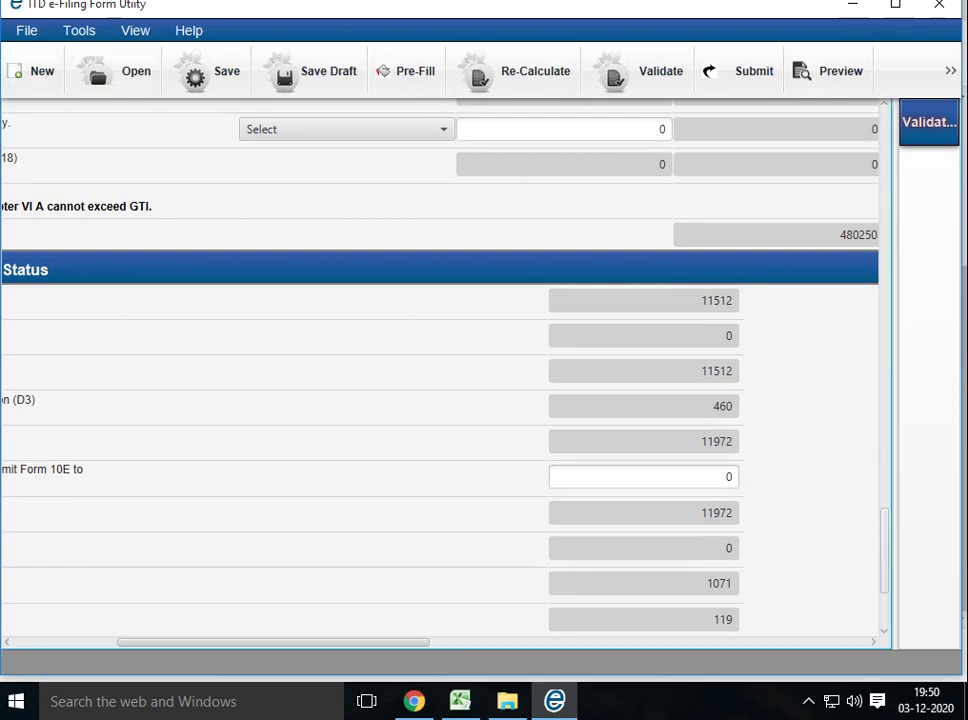
{"action": "scroll", "coordinate": [440, 370], "scroll_direction": "left", "scroll_amount": 5}
{"action": "scroll", "coordinate": [440, 370], "scroll_direction": "right", "scroll_amount": 2}
{"action": "scroll", "coordinate": [440, 370], "scroll_direction": "right", "scroll_amount": 3}
{"action": "scroll", "coordinate": [440, 370], "scroll_direction": "left", "scroll_amount": 4}
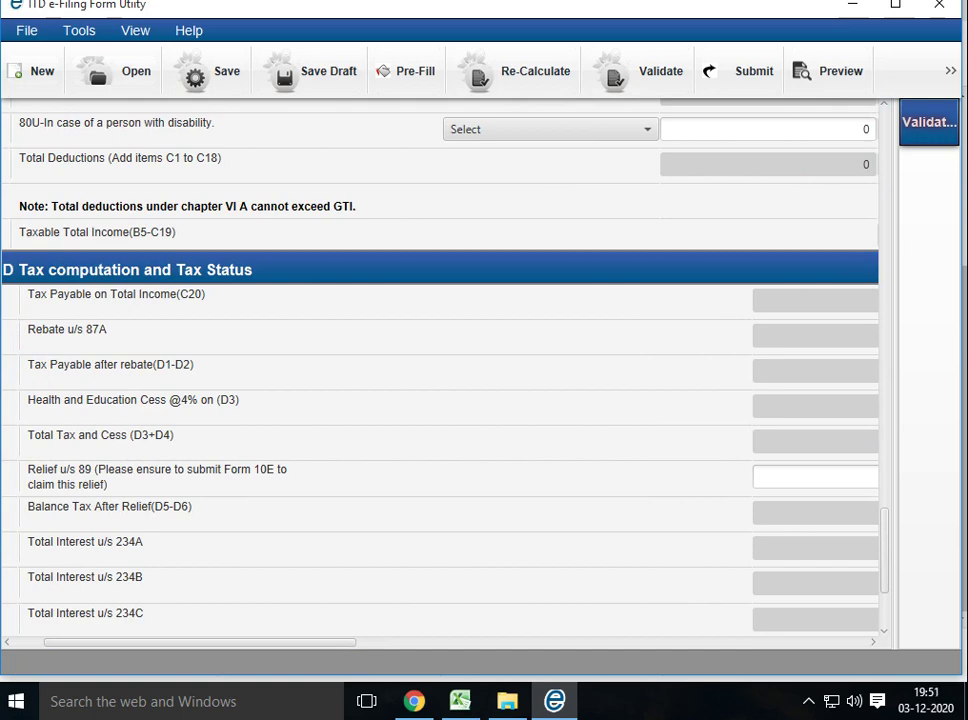
{"action": "scroll", "coordinate": [440, 370], "scroll_direction": "right", "scroll_amount": 4}
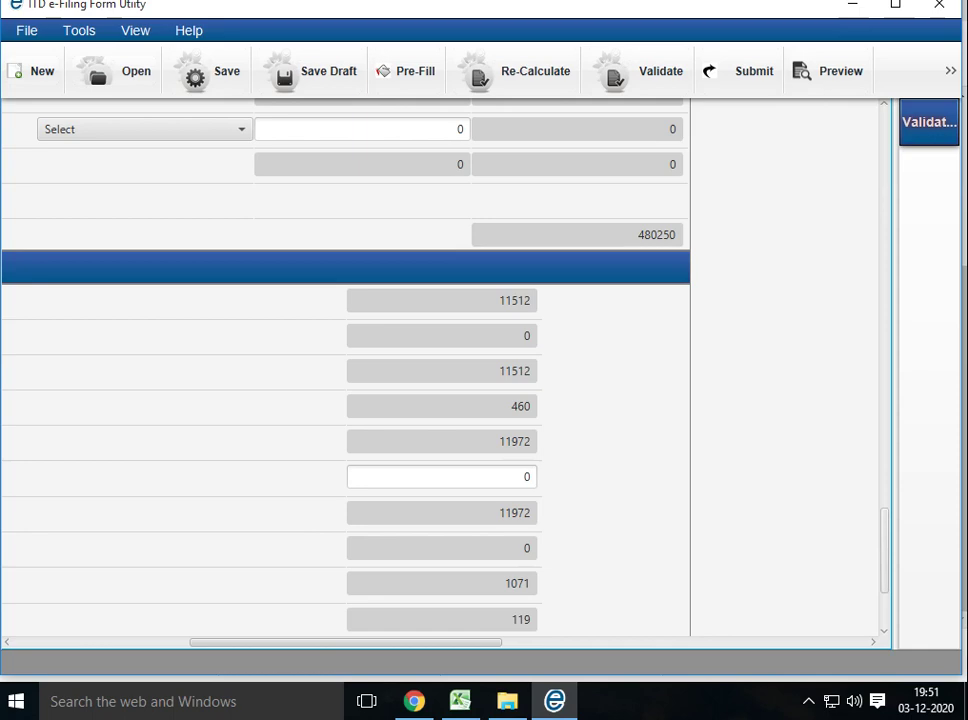
{"action": "scroll", "coordinate": [340, 370], "scroll_direction": "up", "scroll_amount": 15}
{"action": "scroll", "coordinate": [340, 370], "scroll_direction": "up", "scroll_amount": 10}
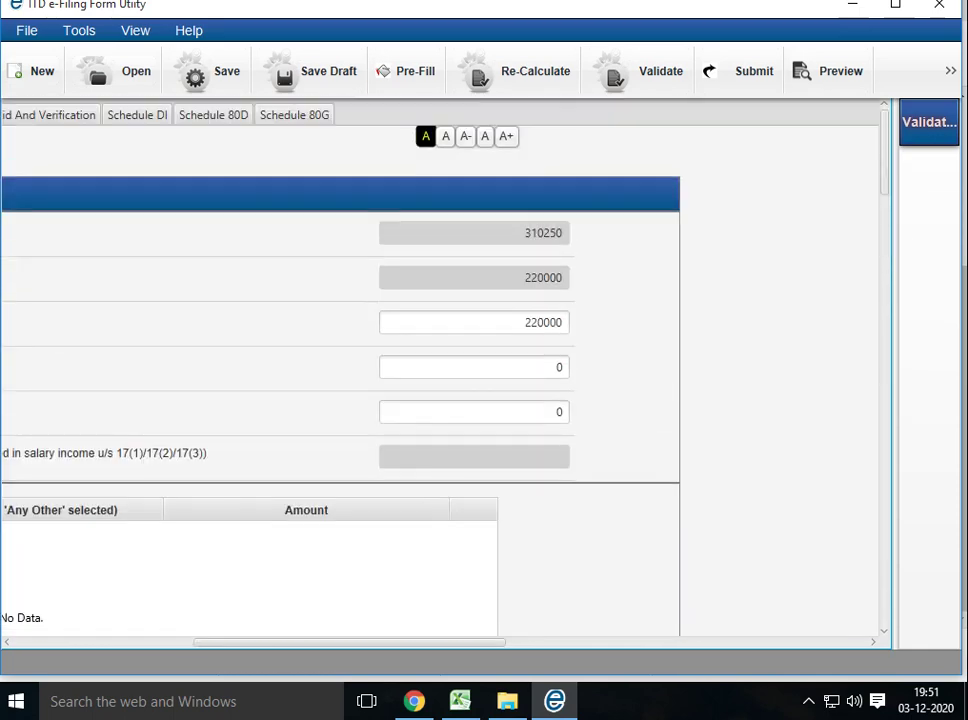
Go to the Taxes Paid and Verification section and scroll down to the Verification block
{"action": "scroll", "coordinate": [440, 380], "scroll_direction": "left", "scroll_amount": 5}
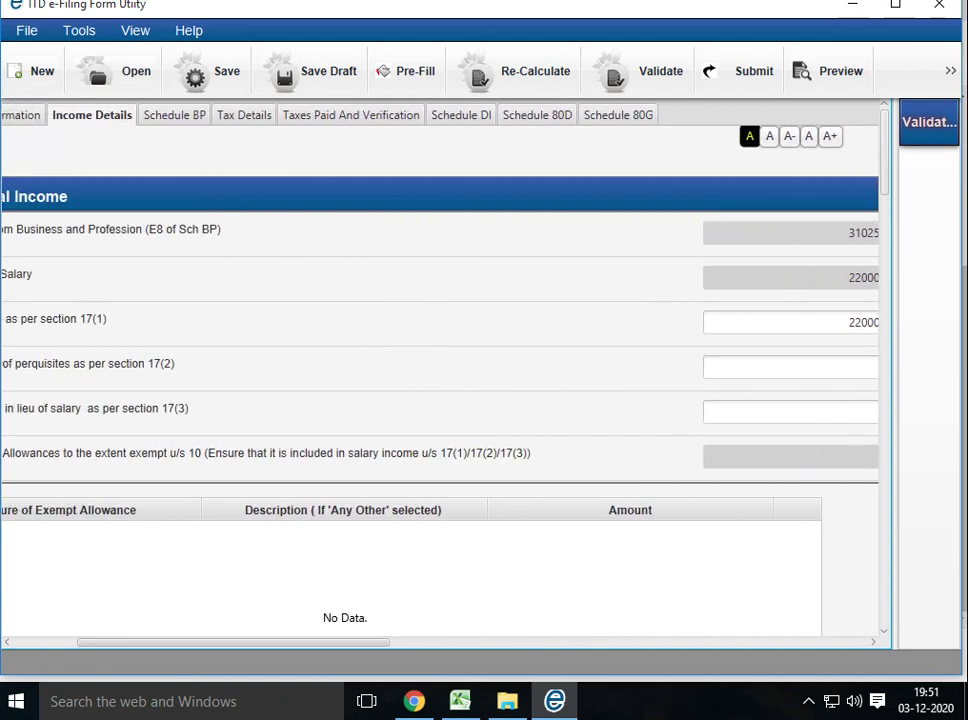
{"action": "left_click", "coordinate": [243, 115]}
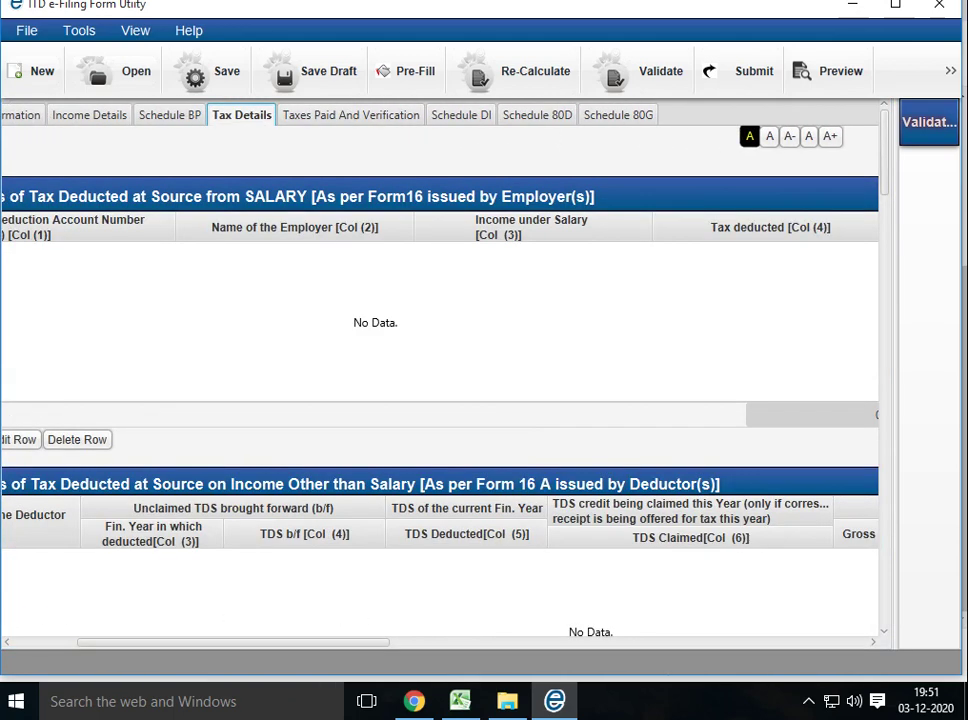
{"action": "left_click", "coordinate": [351, 115]}
{"action": "scroll", "coordinate": [430, 380], "scroll_direction": "down", "scroll_amount": 10}
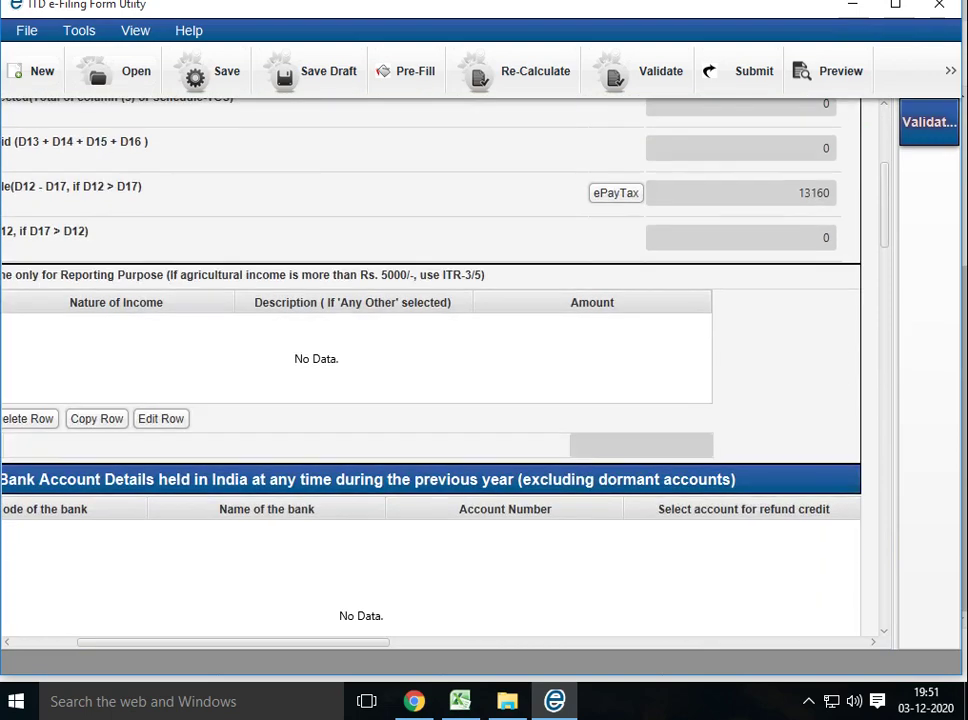
{"action": "scroll", "coordinate": [430, 380], "scroll_direction": "down", "scroll_amount": 3}
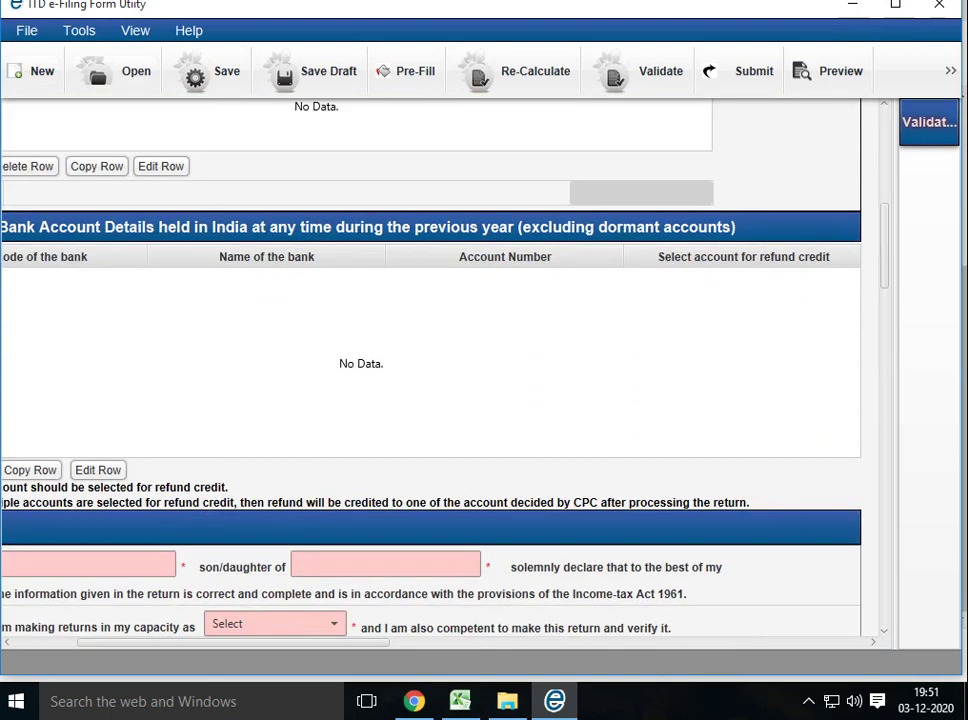
{"action": "scroll", "coordinate": [430, 380], "scroll_direction": "down", "scroll_amount": 3}
{"action": "scroll", "coordinate": [430, 380], "scroll_direction": "left", "scroll_amount": 5}
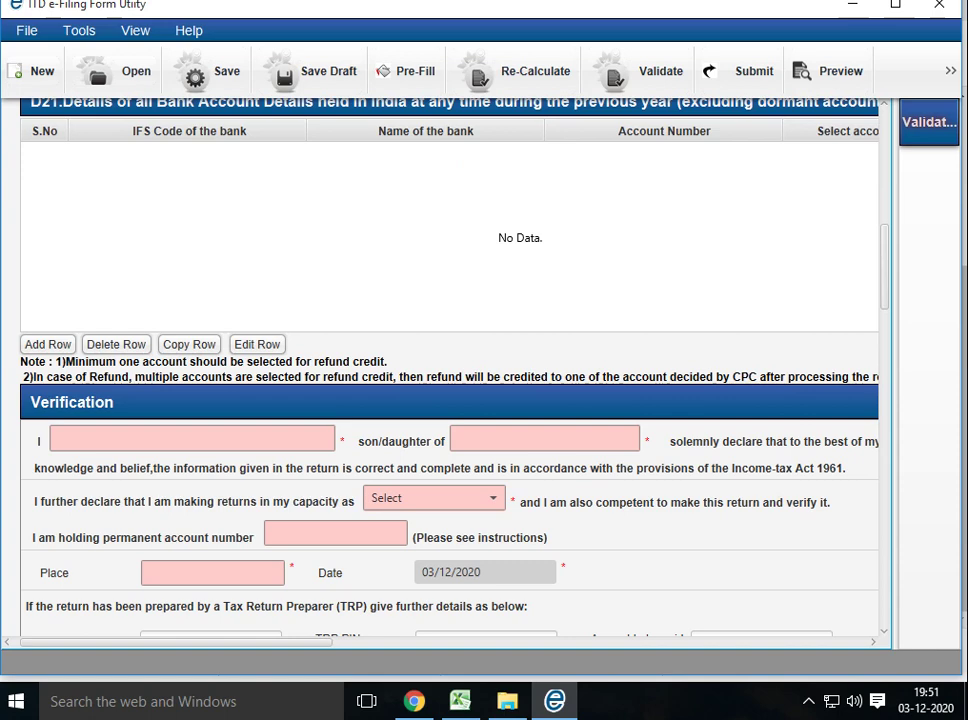
Set the verification capacity to Self and move into the Place field
{"action": "key", "text": "alt+Down"}
{"action": "key", "text": "Down"}
{"action": "key", "text": "Return"}
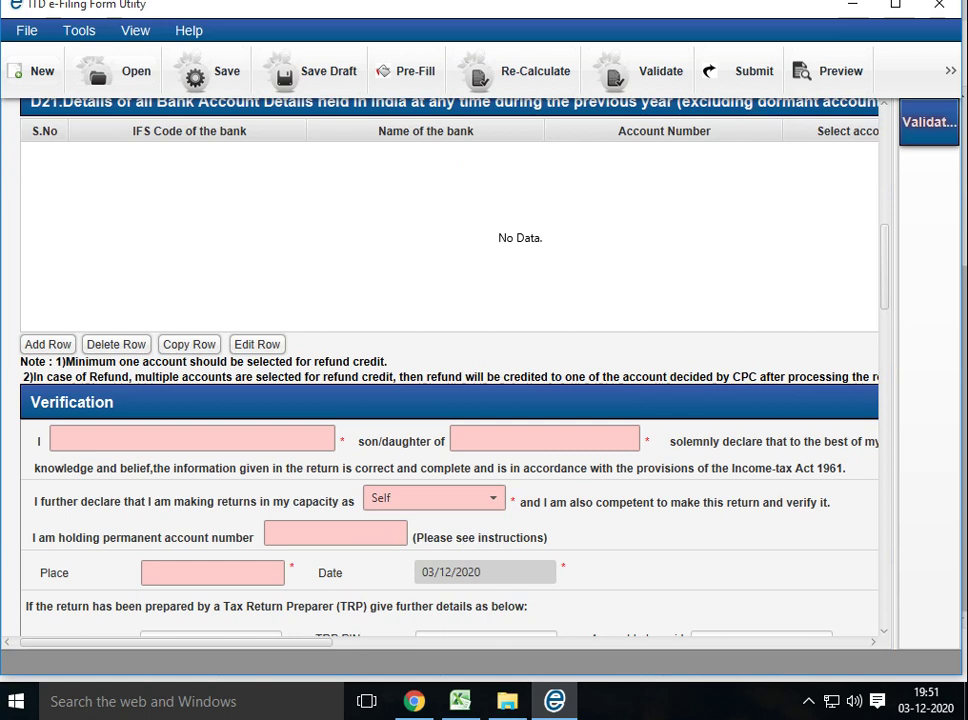
{"action": "left_click", "coordinate": [212, 572]}
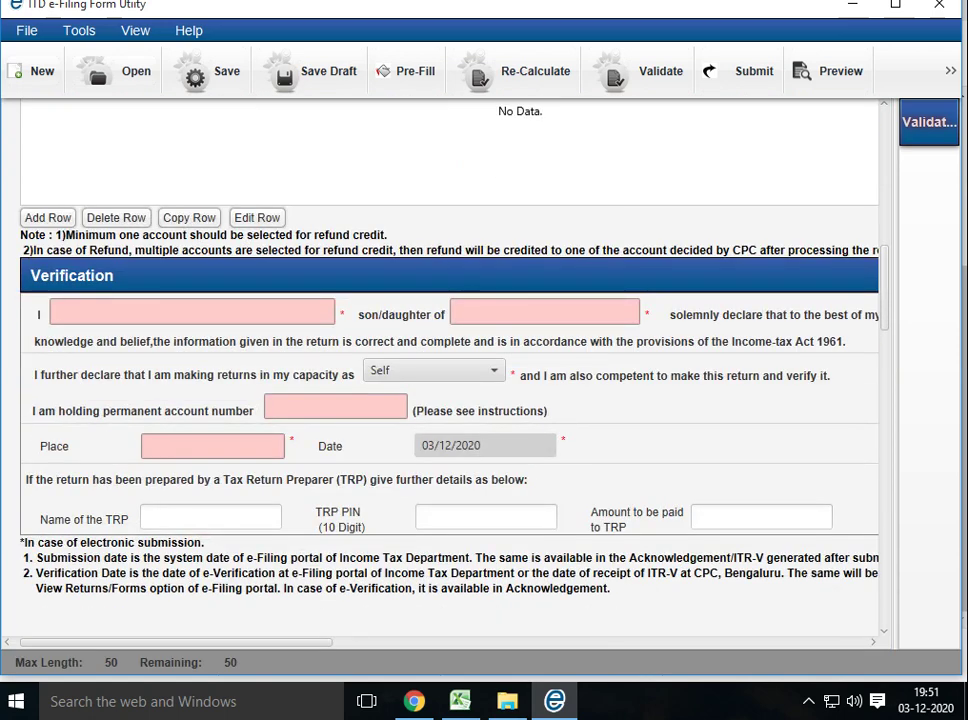
{"action": "scroll", "coordinate": [450, 370], "scroll_direction": "up", "scroll_amount": 10}
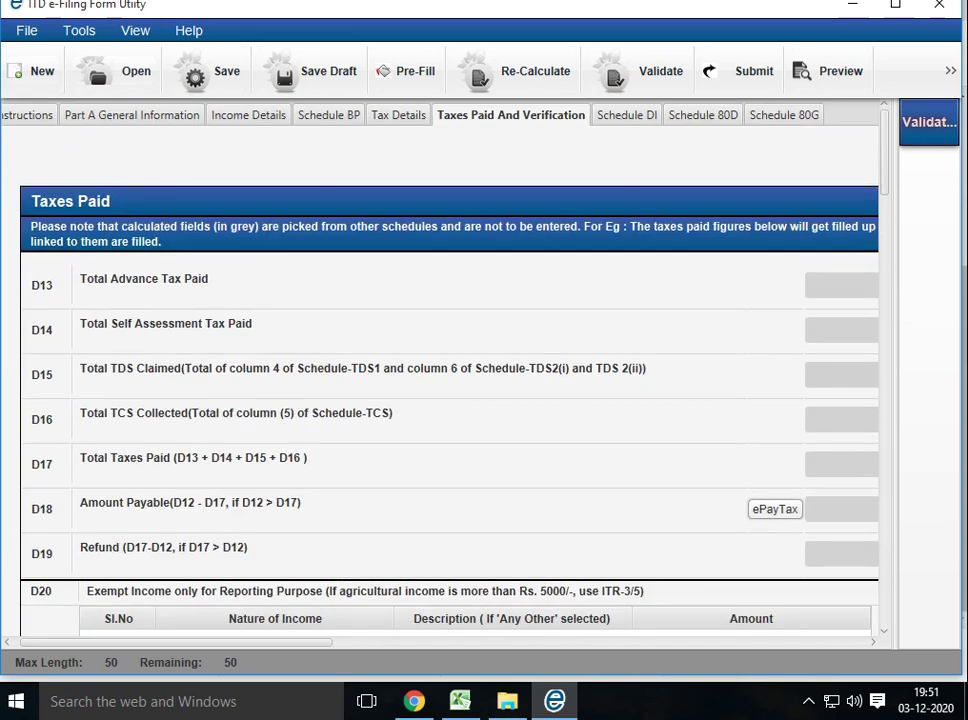
Go to Schedule DI, dismiss the Place-is-mandatory alert, and switch to Schedule 80D
{"action": "left_click", "coordinate": [627, 115]}
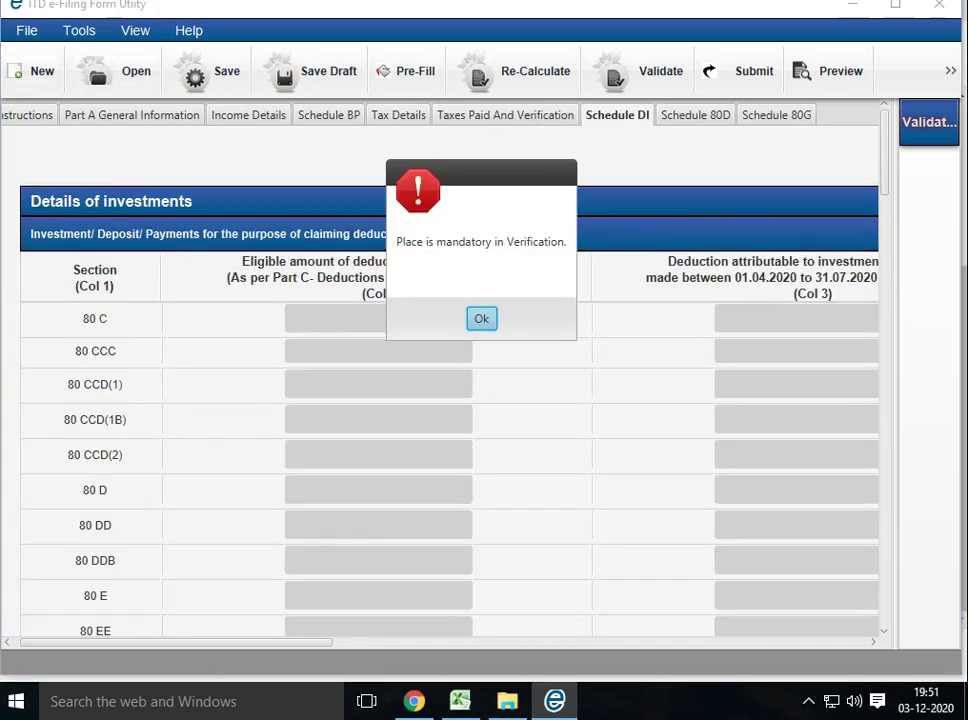
{"action": "left_click", "coordinate": [481, 318]}
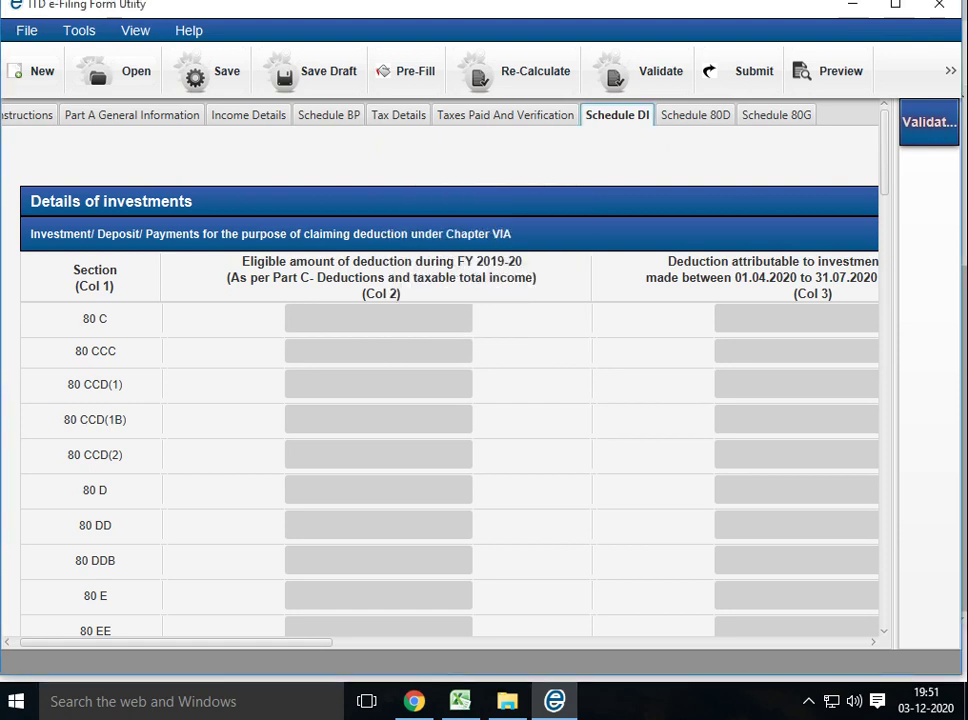
{"action": "left_click", "coordinate": [693, 115]}
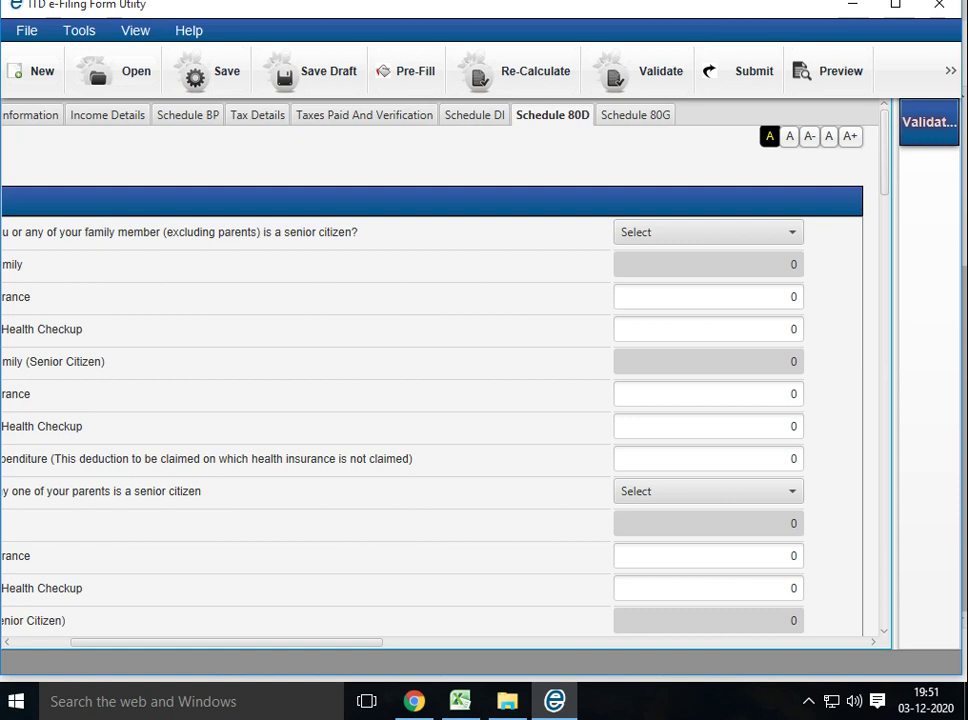
Choose No for the self/family senior-citizen question and No for the parents question
{"action": "left_click", "coordinate": [708, 232]}
{"action": "left_click", "coordinate": [650, 305]}
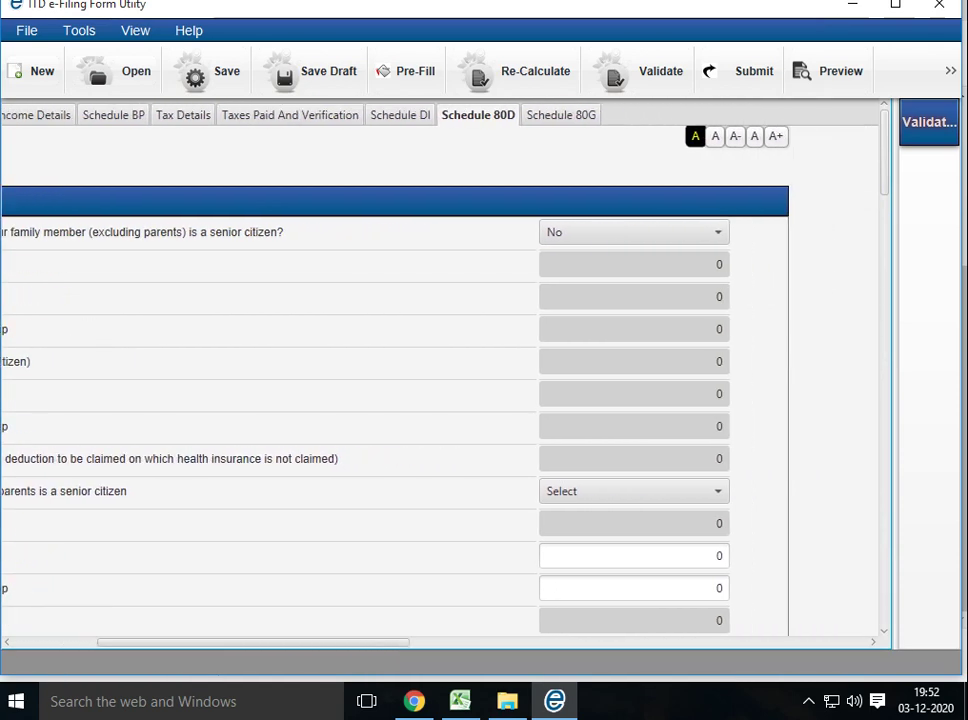
{"action": "left_click", "coordinate": [634, 491]}
{"action": "left_click", "coordinate": [556, 564]}
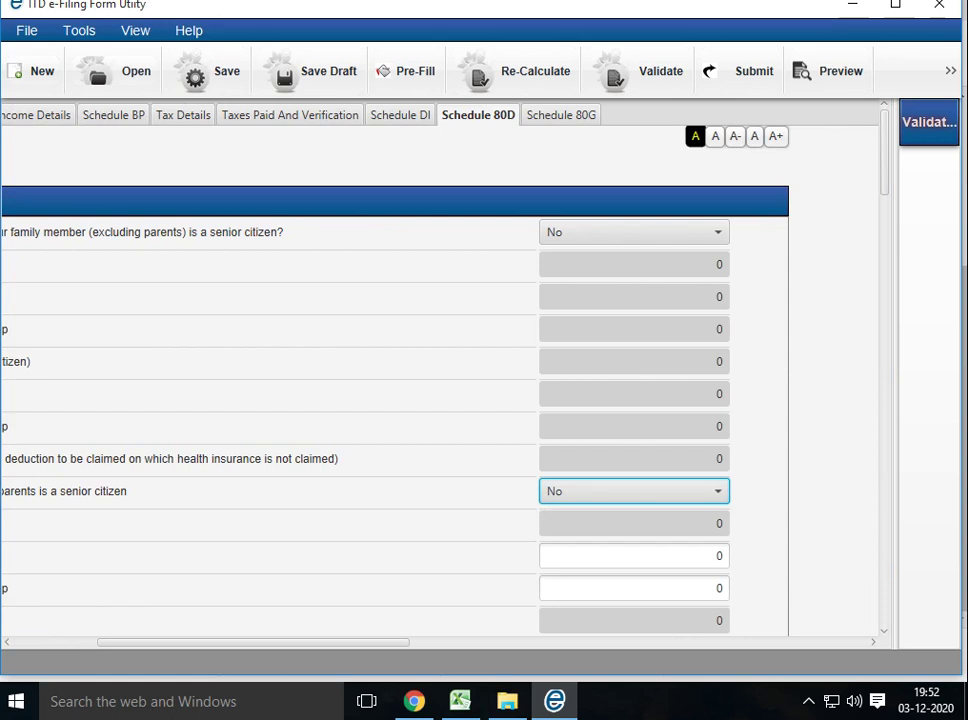
Search Local Disk (D:) for INCOME and open the INCOME TAX course folder from the results
{"action": "key", "text": "alt+Tab"}
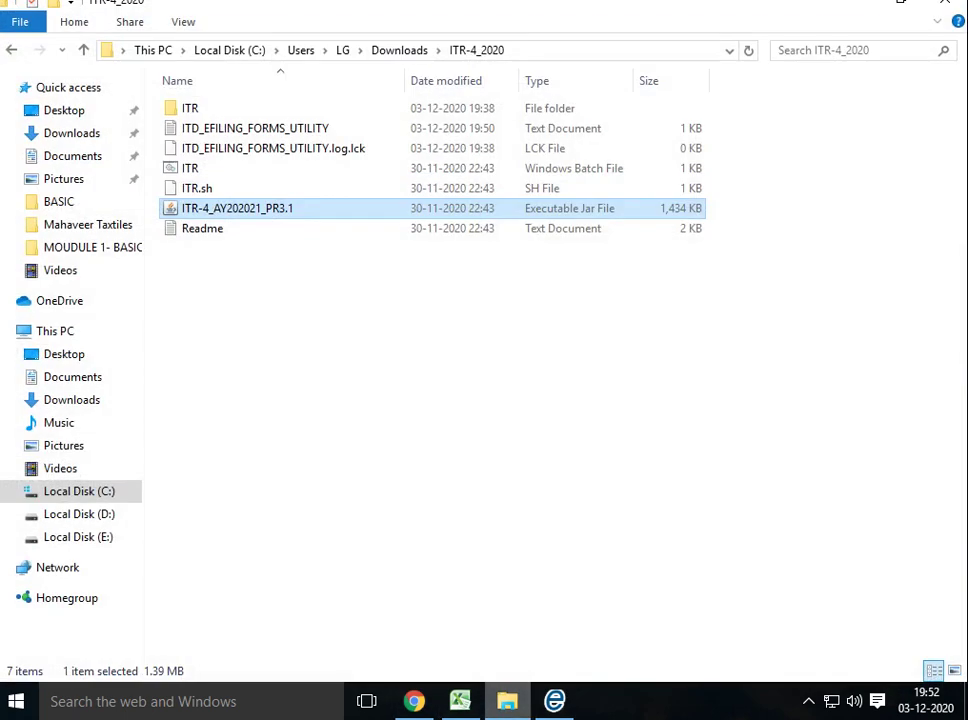
{"action": "left_click", "coordinate": [79, 514]}
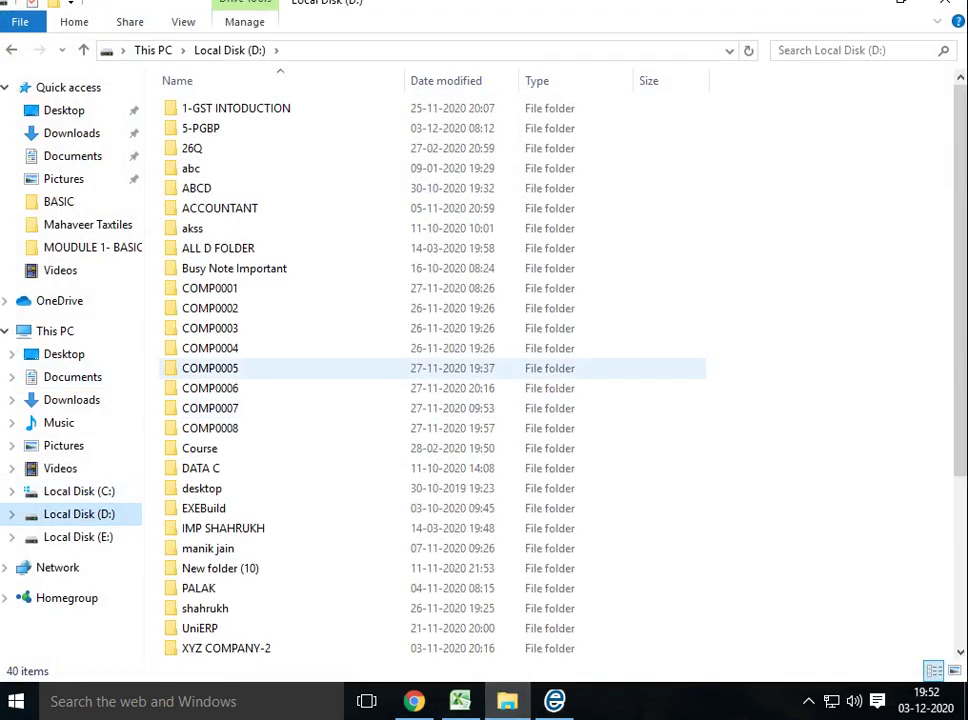
{"action": "left_click", "coordinate": [855, 50]}
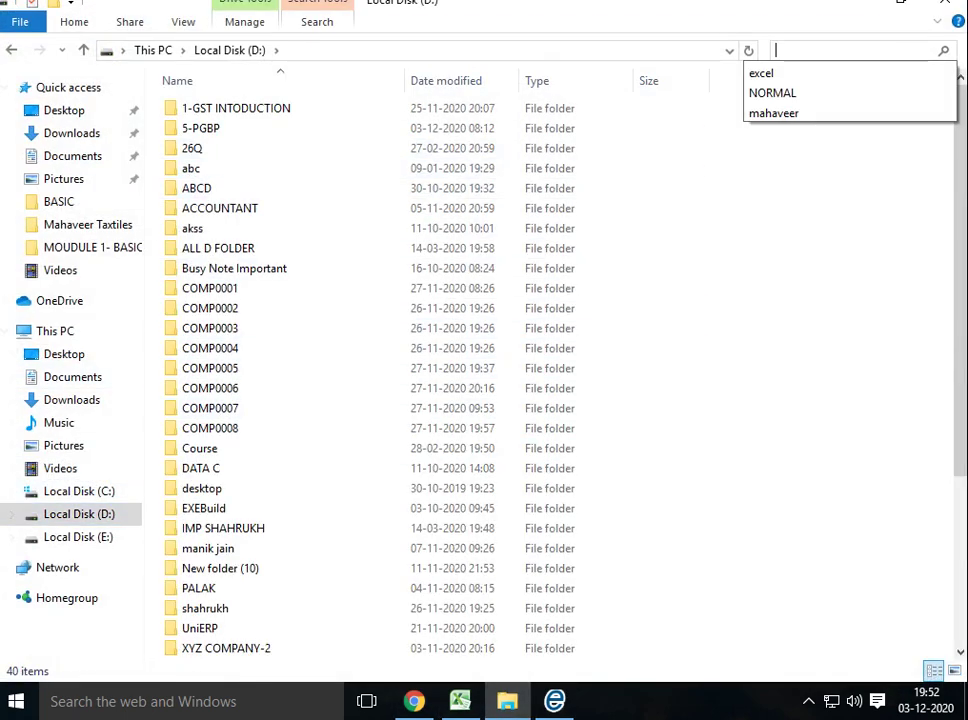
{"action": "type", "text": "INCOM"}
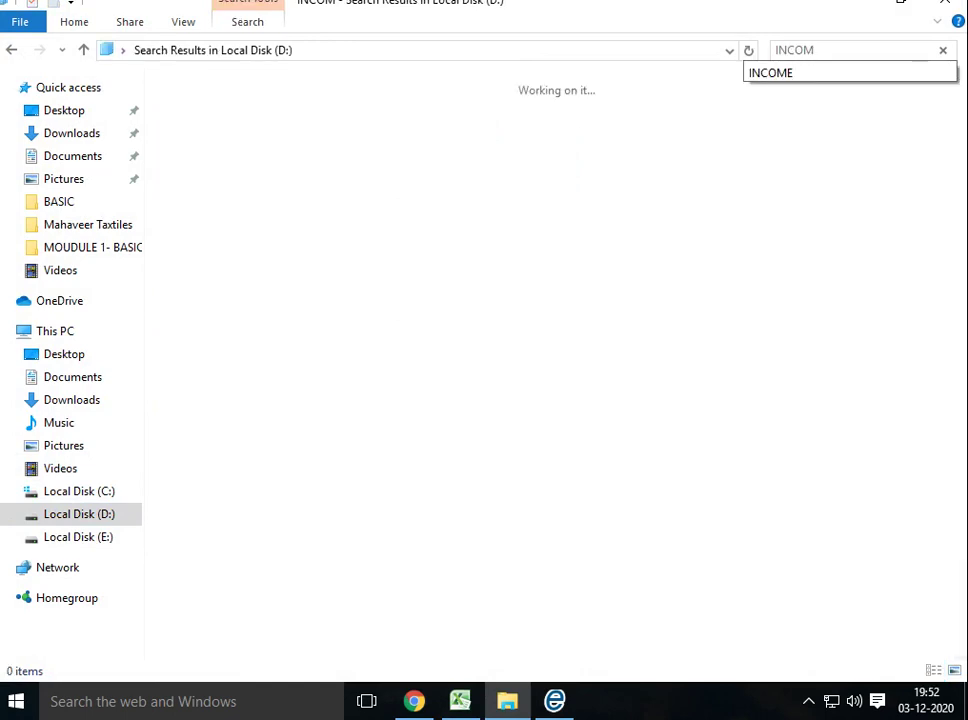
{"action": "type", "text": "E"}
{"action": "double_click", "coordinate": [240, 138]}
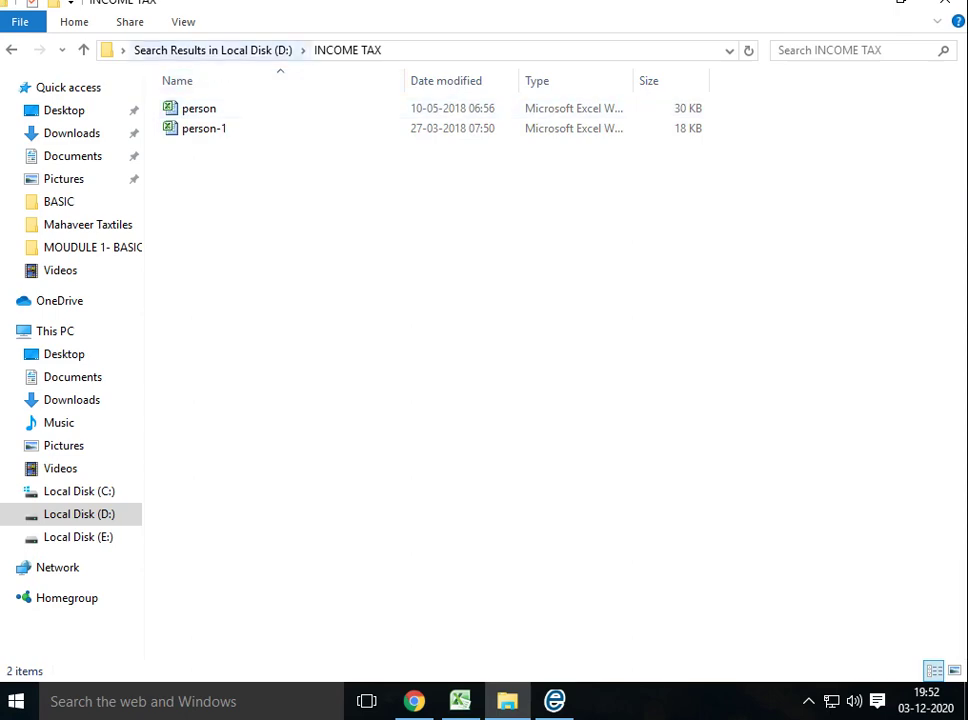
{"action": "left_click", "coordinate": [84, 49]}
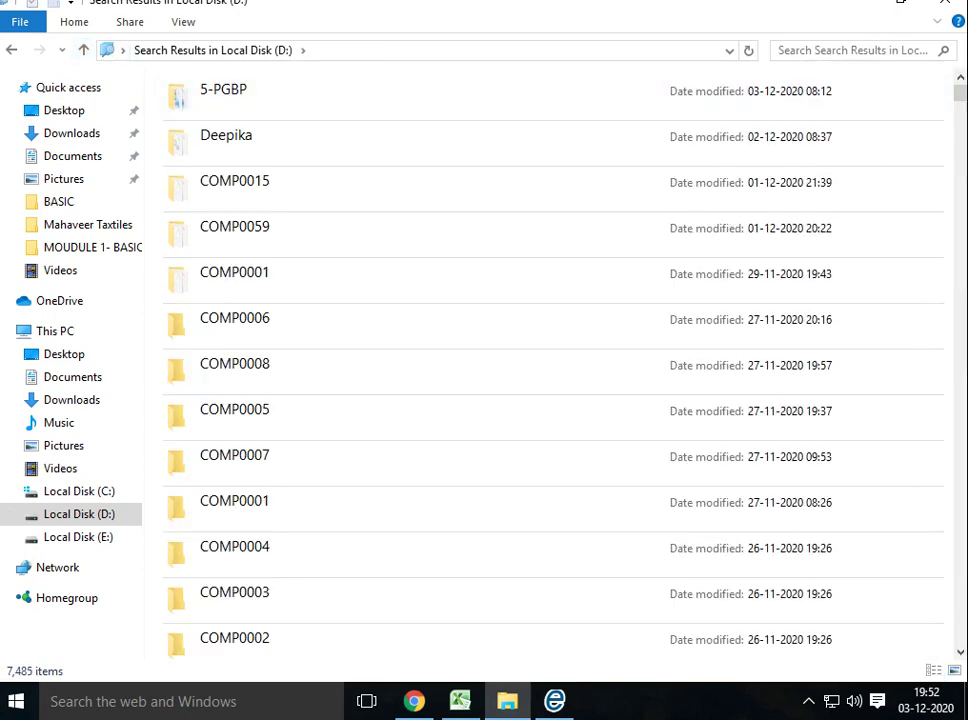
{"action": "left_click", "coordinate": [850, 50]}
{"action": "left_click", "coordinate": [790, 71]}
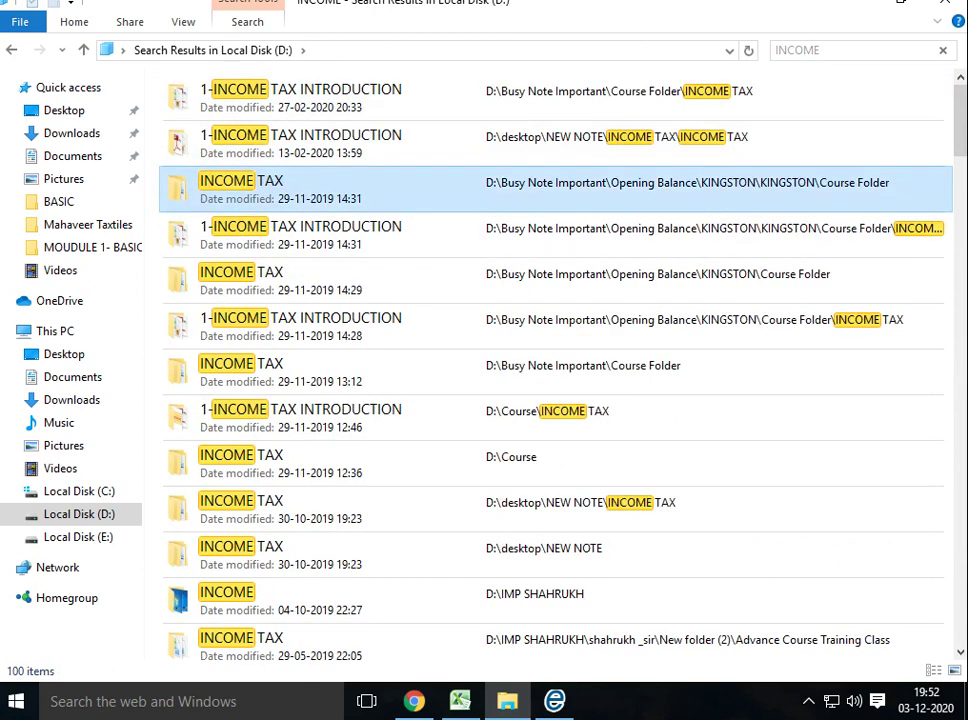
{"action": "left_click", "coordinate": [300, 640]}
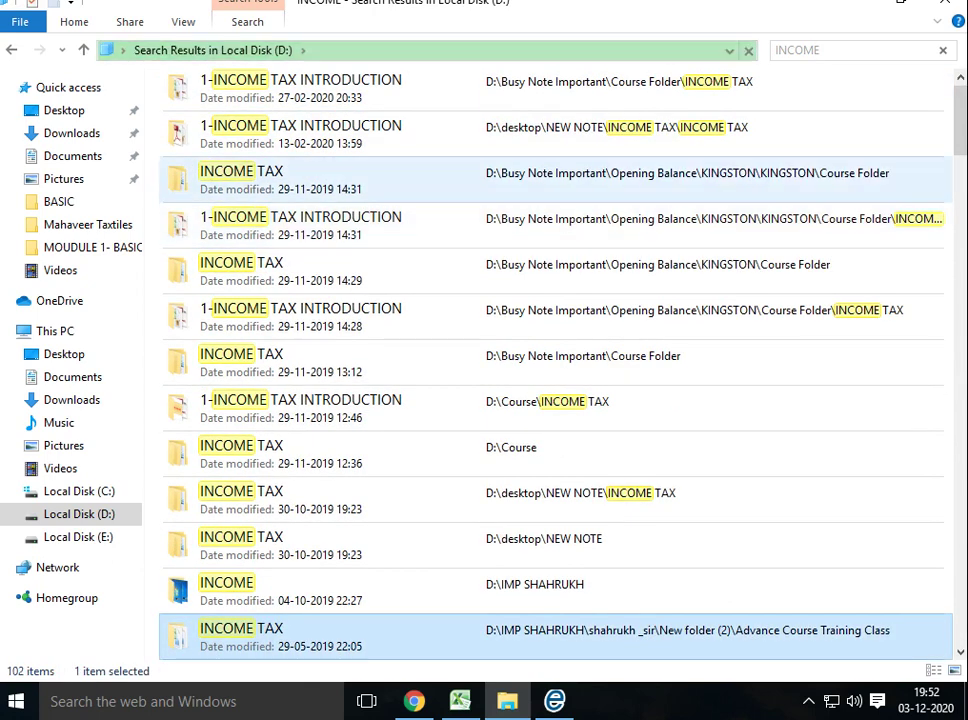
{"action": "double_click", "coordinate": [240, 172]}
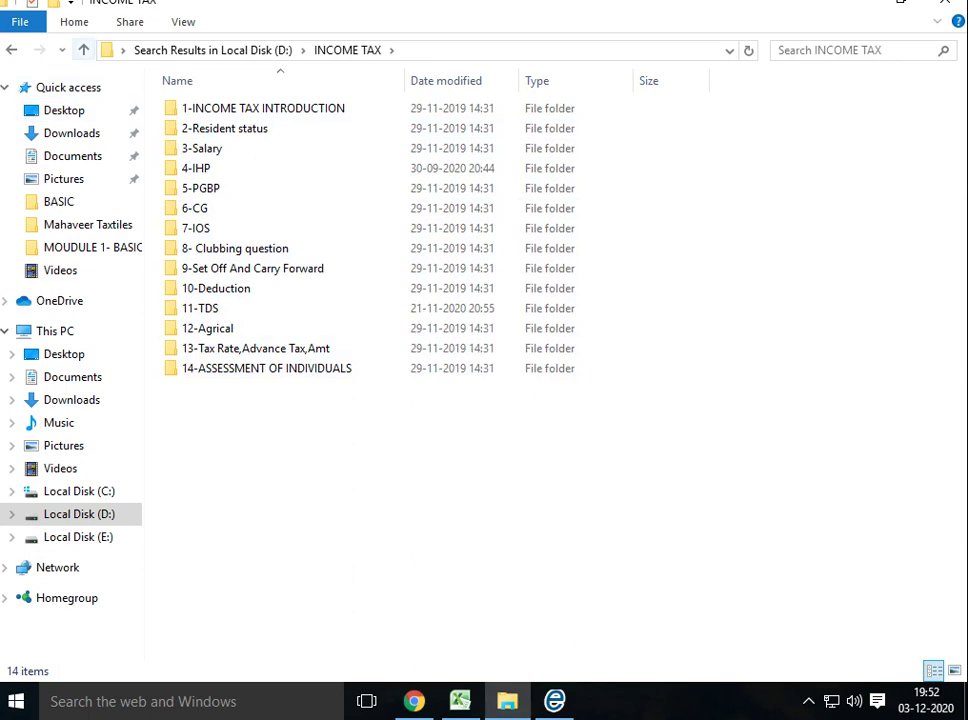
Return to Local Disk (D:) and look inside the ABCD and ACCOUNTANT folders
{"action": "left_click", "coordinate": [84, 50]}
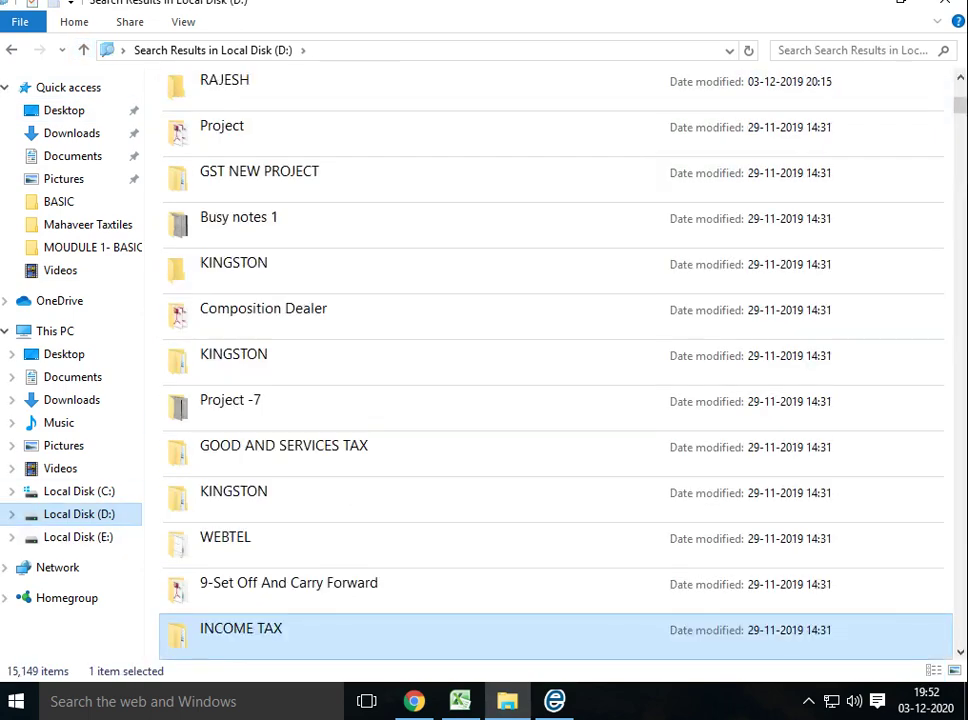
{"action": "left_click", "coordinate": [84, 50]}
{"action": "scroll", "coordinate": [322, 369], "scroll_direction": "down", "scroll_amount": 1}
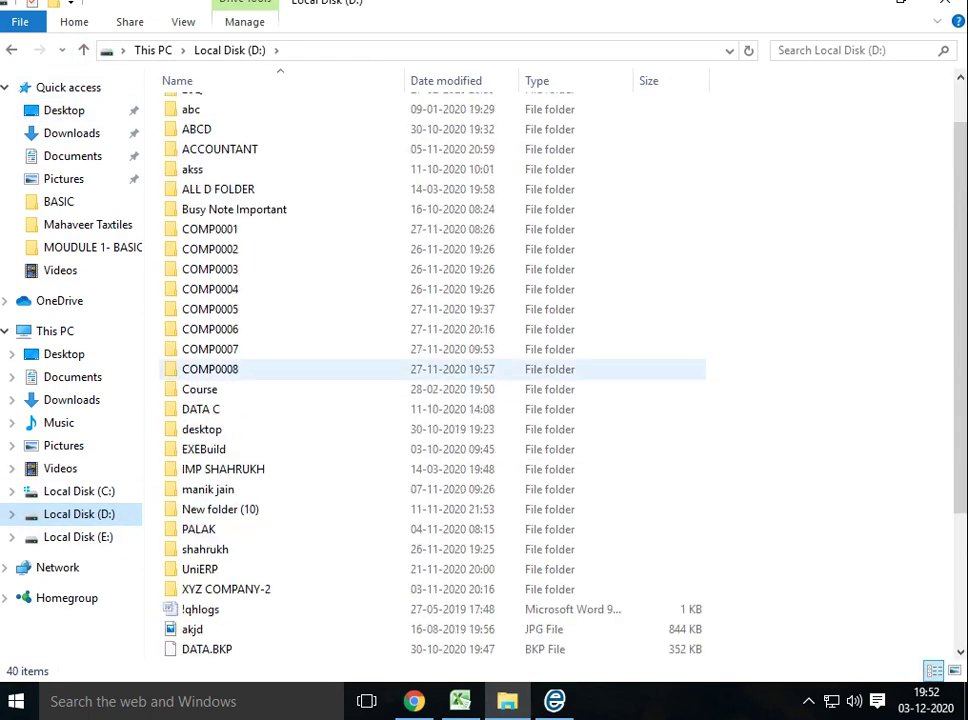
{"action": "scroll", "coordinate": [322, 369], "scroll_direction": "up", "scroll_amount": 1}
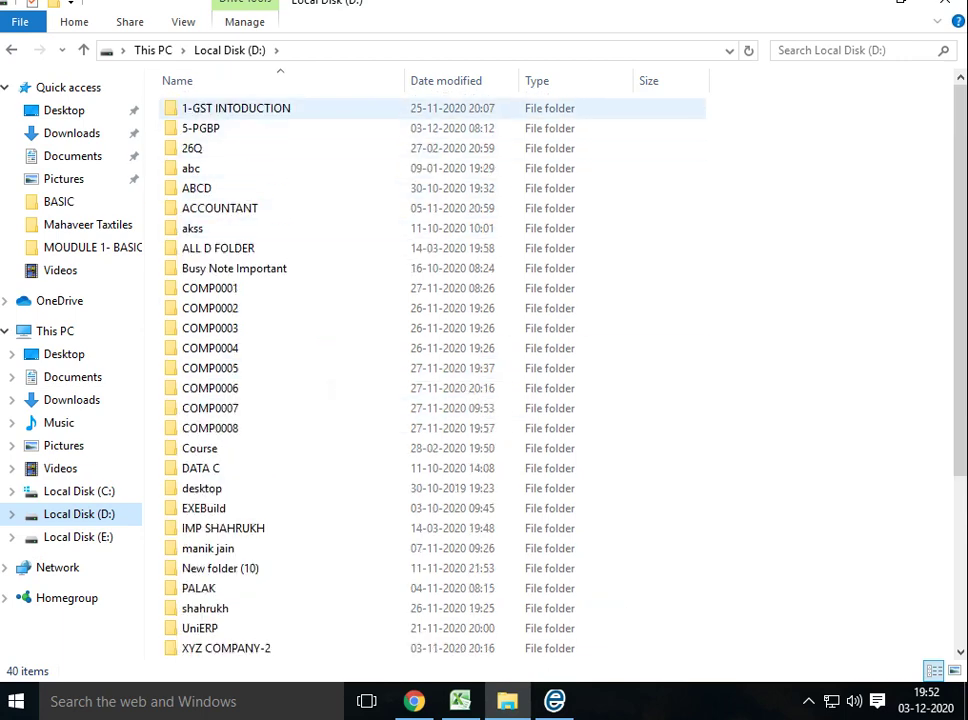
{"action": "double_click", "coordinate": [270, 188]}
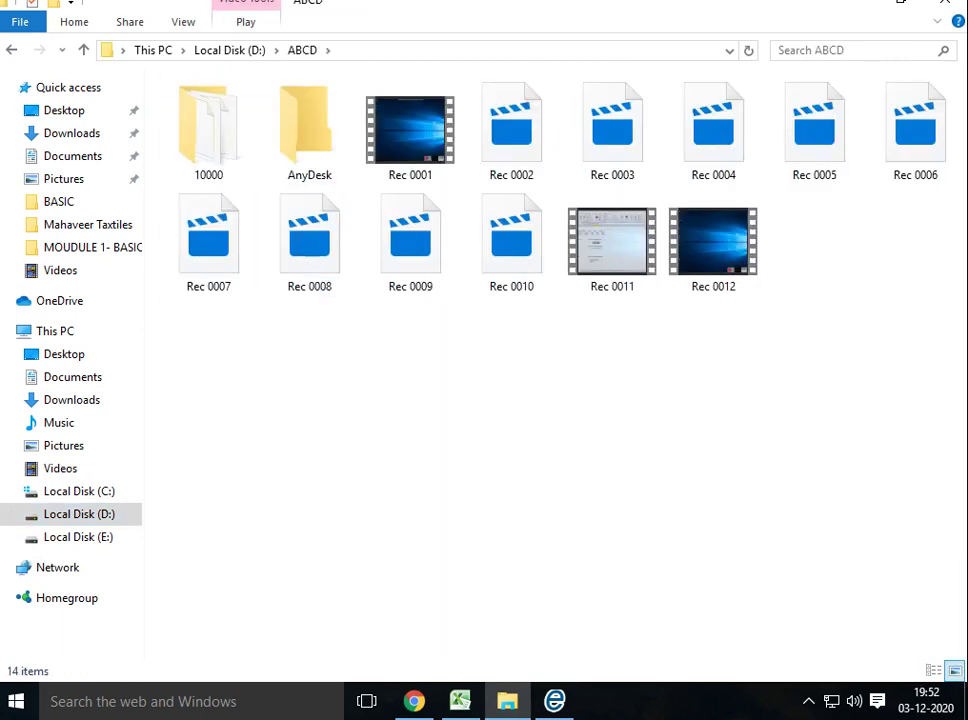
{"action": "key", "text": "BackSpace"}
{"action": "key", "text": "Down"}
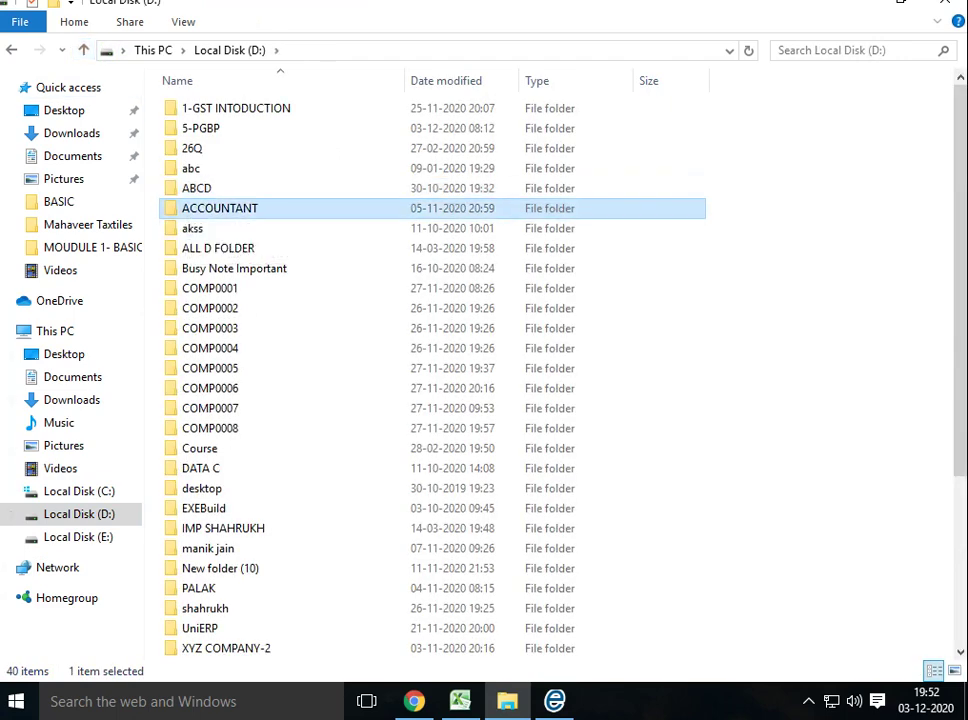
{"action": "key", "text": "Return"}
Check the akss and ALL D FOLDER folders, then open Busy Note Important and select the Course Folder archive
{"action": "key", "text": "BackSpace"}
{"action": "key", "text": "Down"}
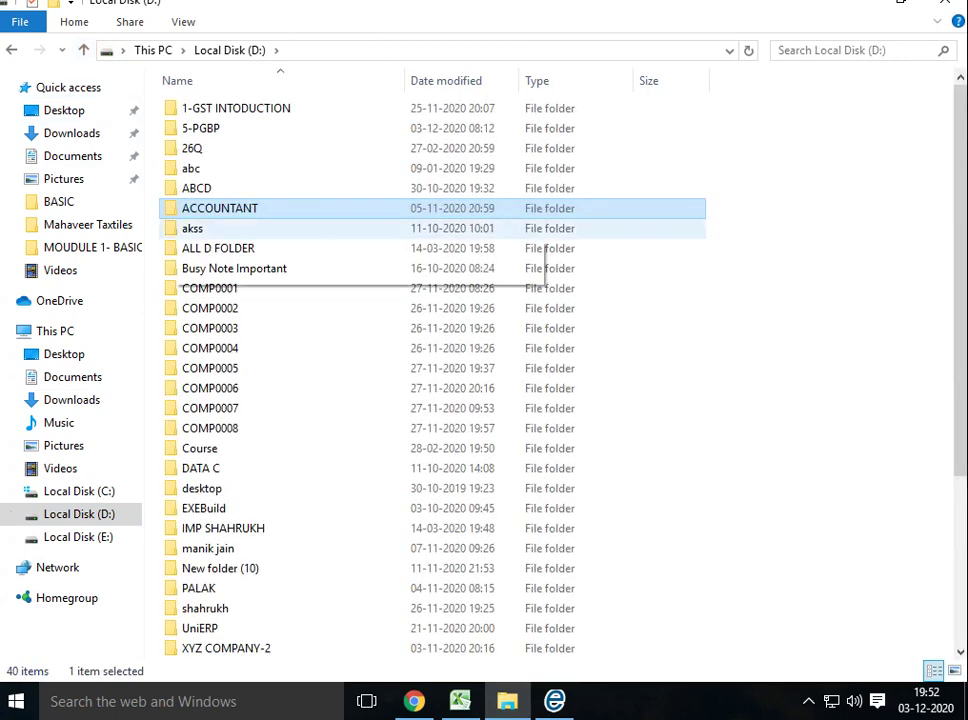
{"action": "key", "text": "Return"}
{"action": "key", "text": "BackSpace"}
{"action": "key", "text": "Down"}
{"action": "key", "text": "Return"}
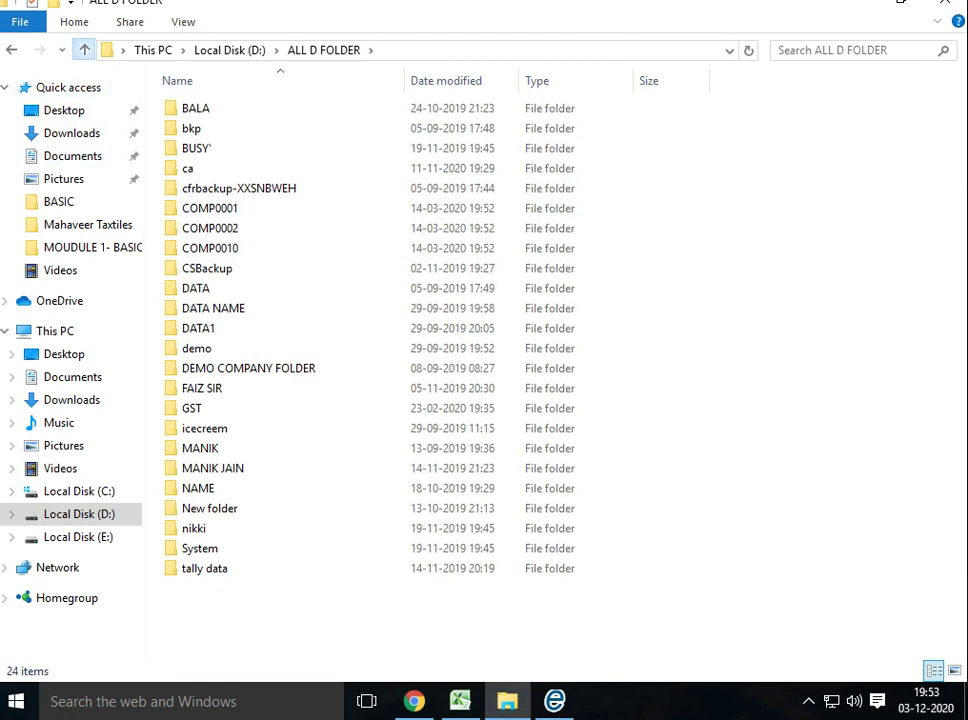
{"action": "key", "text": "BackSpace"}
{"action": "key", "text": "Down"}
{"action": "key", "text": "Return"}
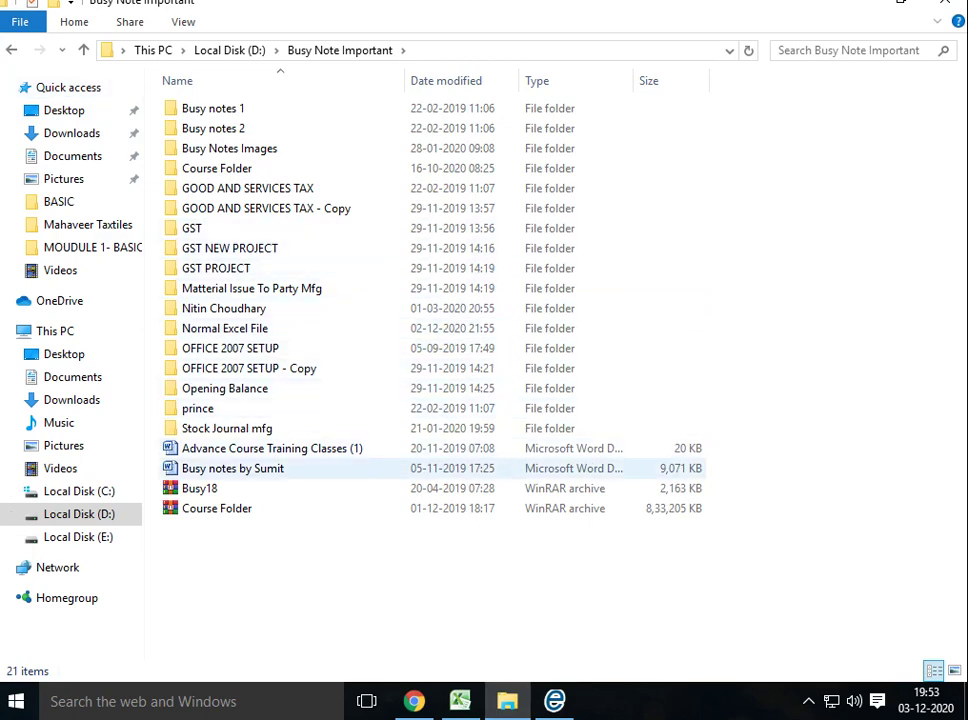
{"action": "left_click", "coordinate": [217, 508]}
Extract the Course Folder archive here, overwriting all existing files with Yes to All
{"action": "right_click", "coordinate": [256, 506]}
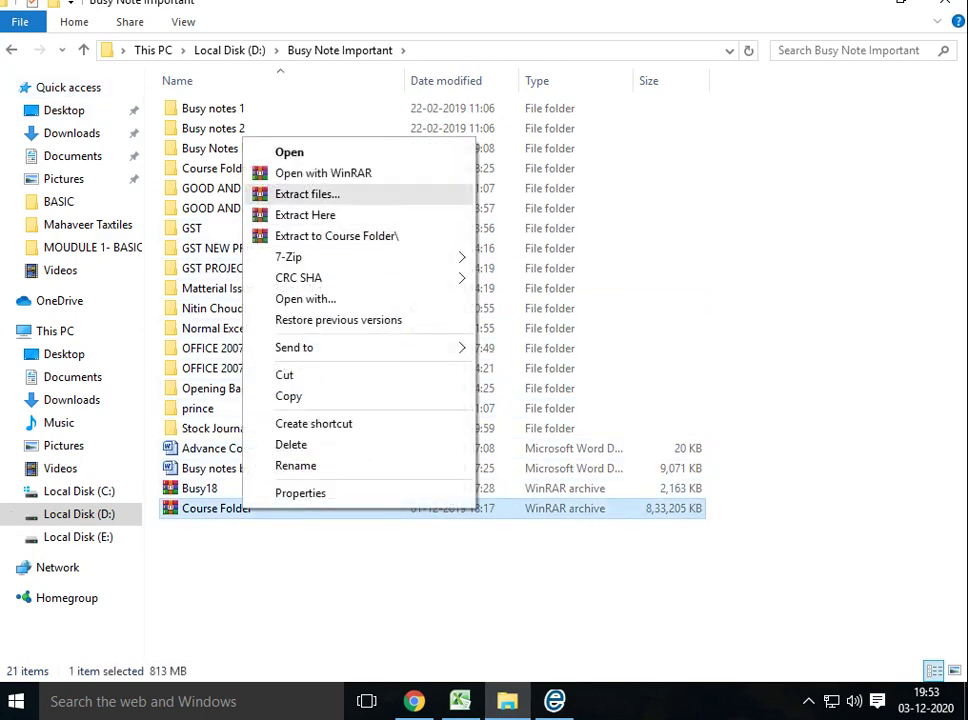
{"action": "left_click", "coordinate": [300, 156]}
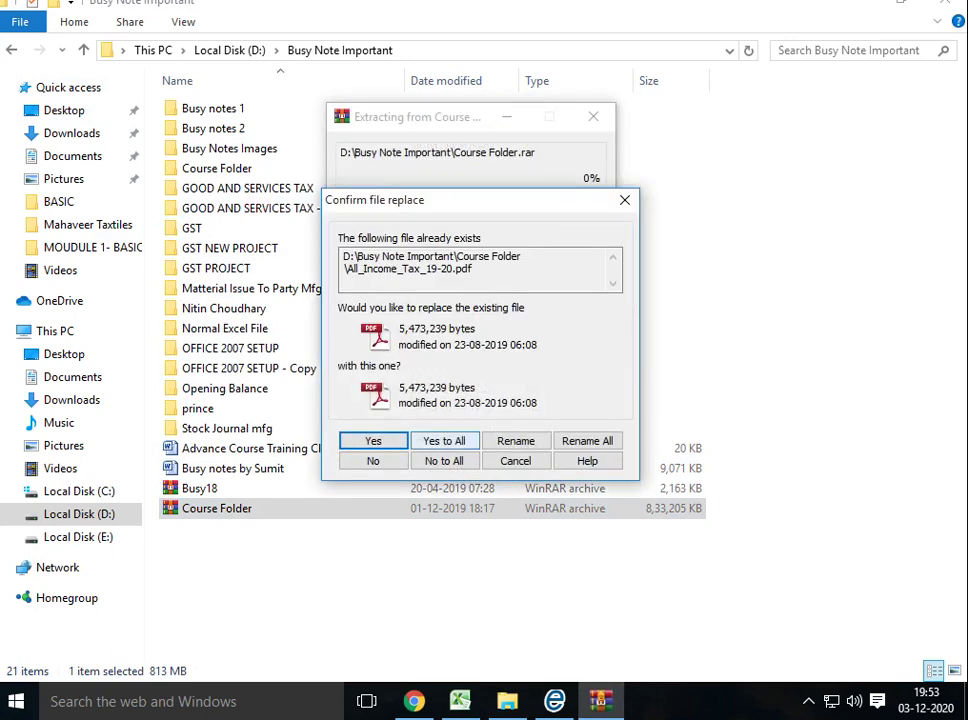
{"action": "left_click", "coordinate": [443, 440]}
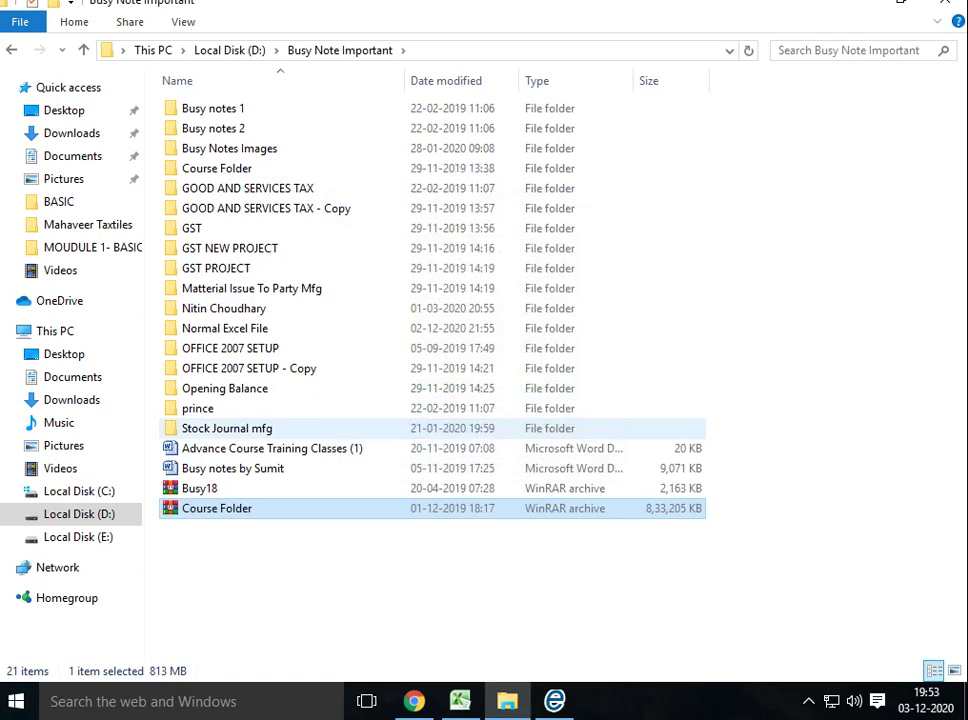
Browse Course Folder > INCOME TAX, looking into the 10-Deduction and 8- Clubbing question subfolders
{"action": "double_click", "coordinate": [217, 168]}
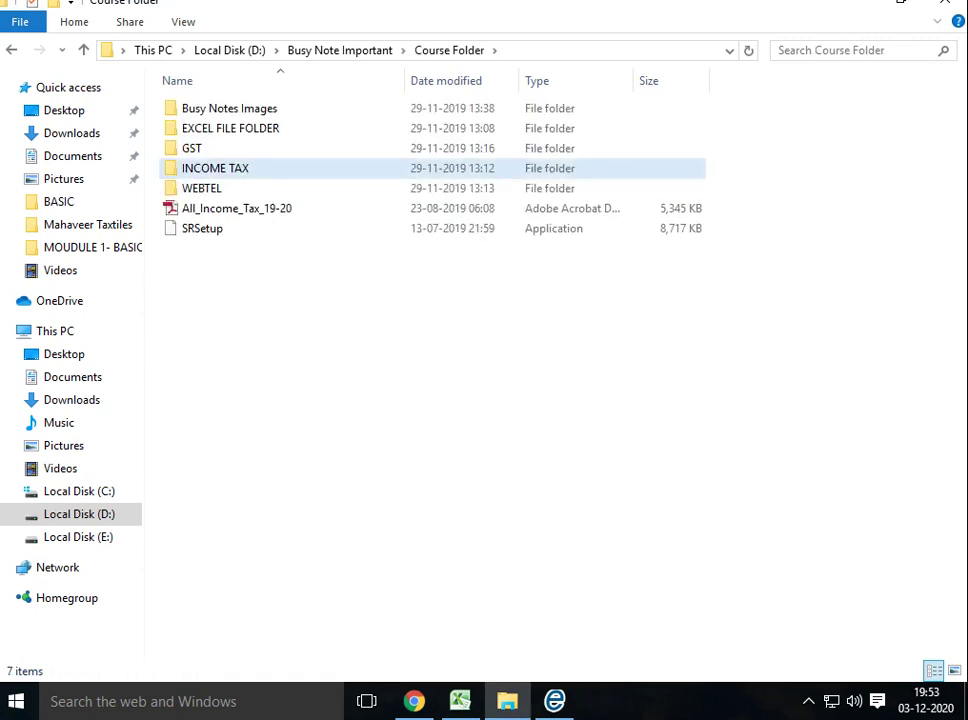
{"action": "double_click", "coordinate": [215, 168]}
{"action": "left_click", "coordinate": [83, 50]}
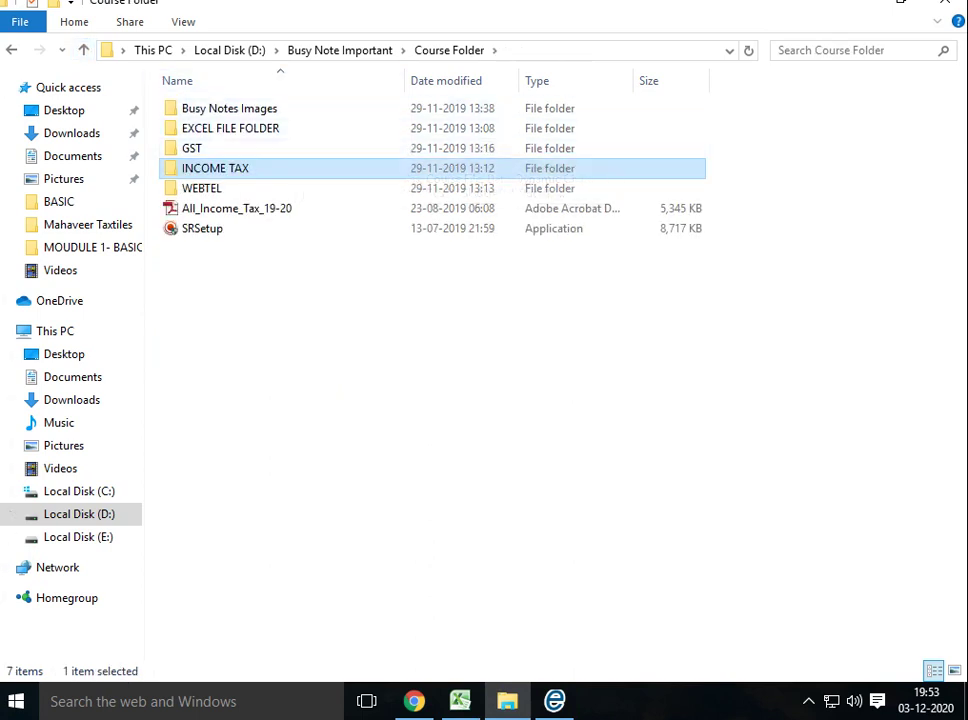
{"action": "double_click", "coordinate": [262, 170]}
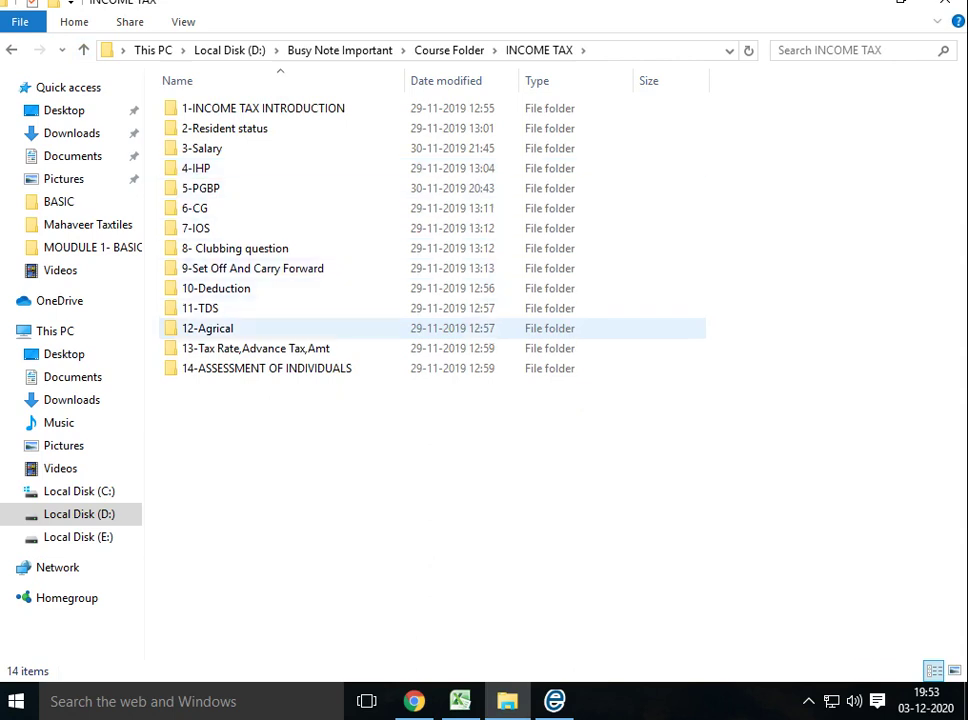
{"action": "left_click", "coordinate": [216, 288]}
{"action": "key", "text": "Return"}
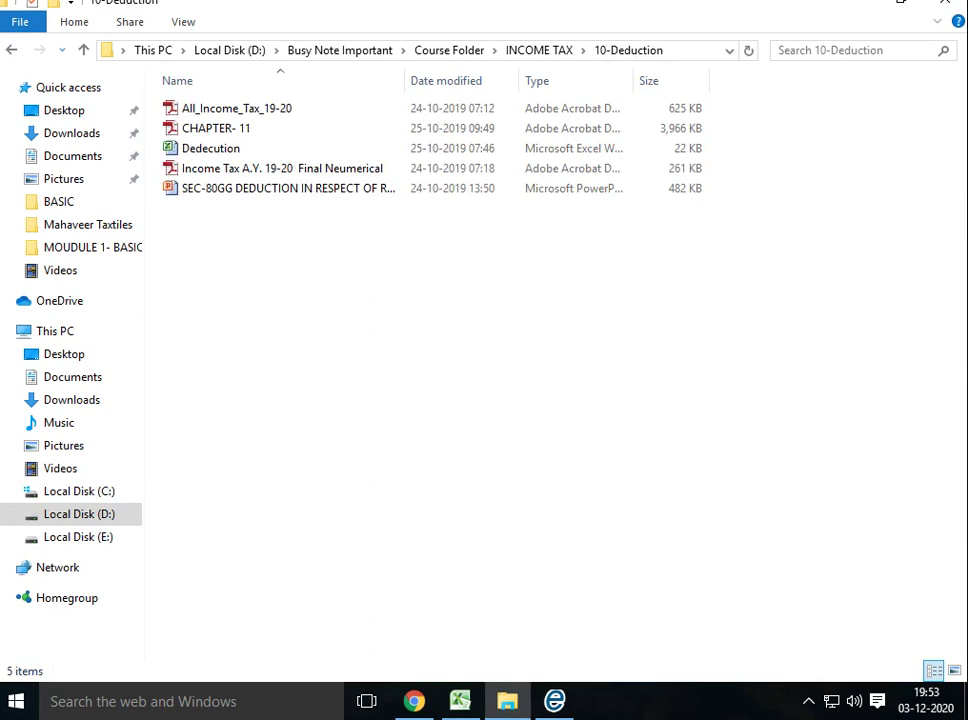
{"action": "left_click", "coordinate": [83, 50]}
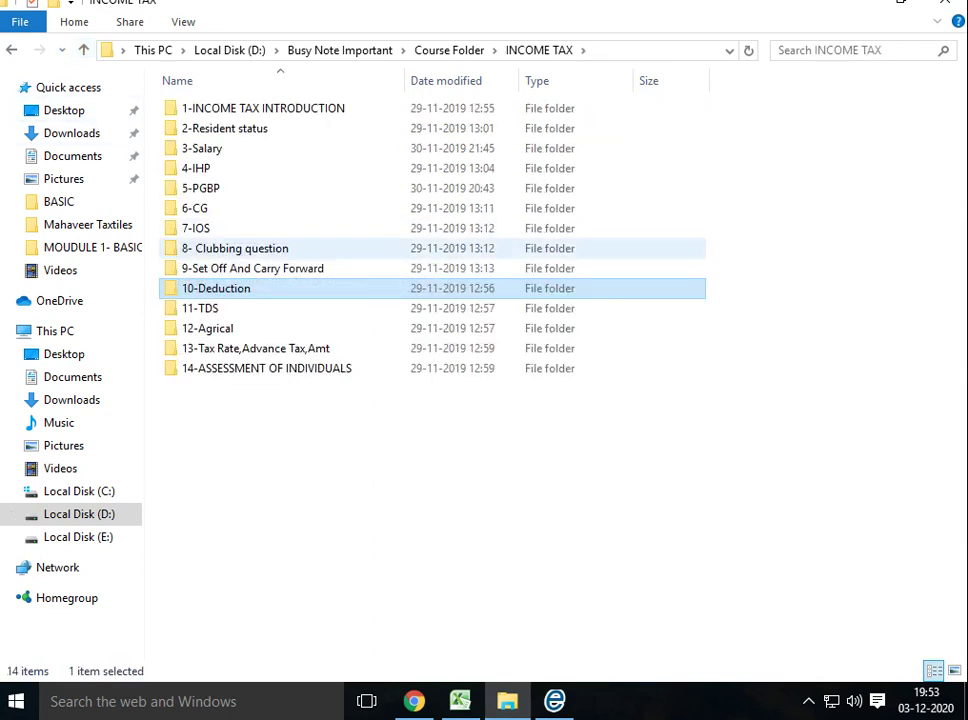
{"action": "left_click", "coordinate": [252, 268]}
{"action": "left_click", "coordinate": [235, 248]}
{"action": "key", "text": "Return"}
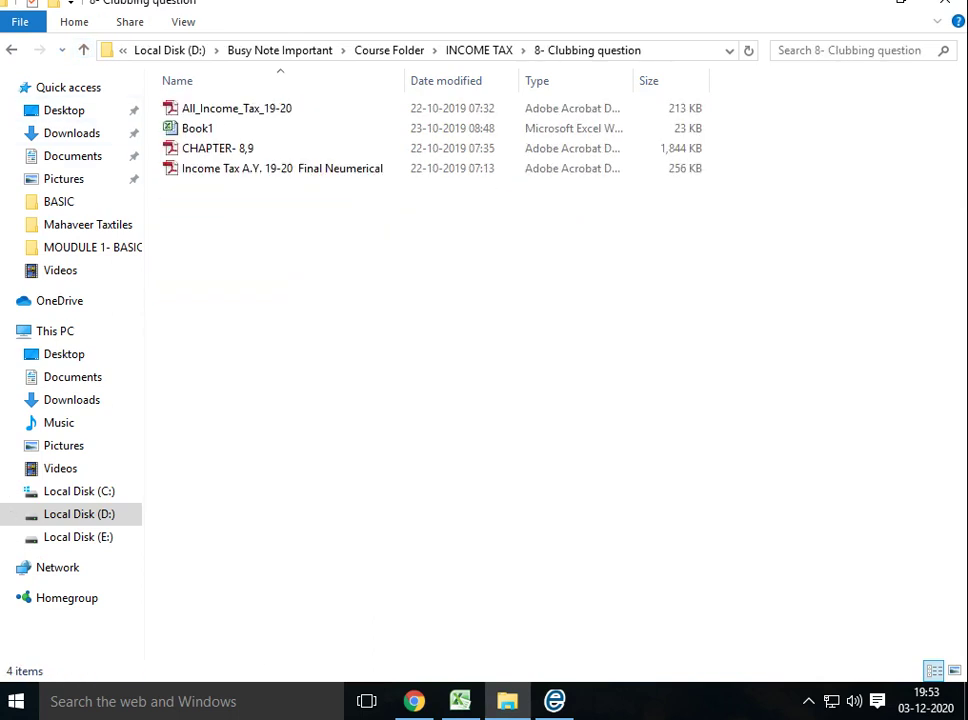
Open Book1 in 8- Clubbing question, view sheets Q1 and Q2, and close it without saving
{"action": "double_click", "coordinate": [197, 128]}
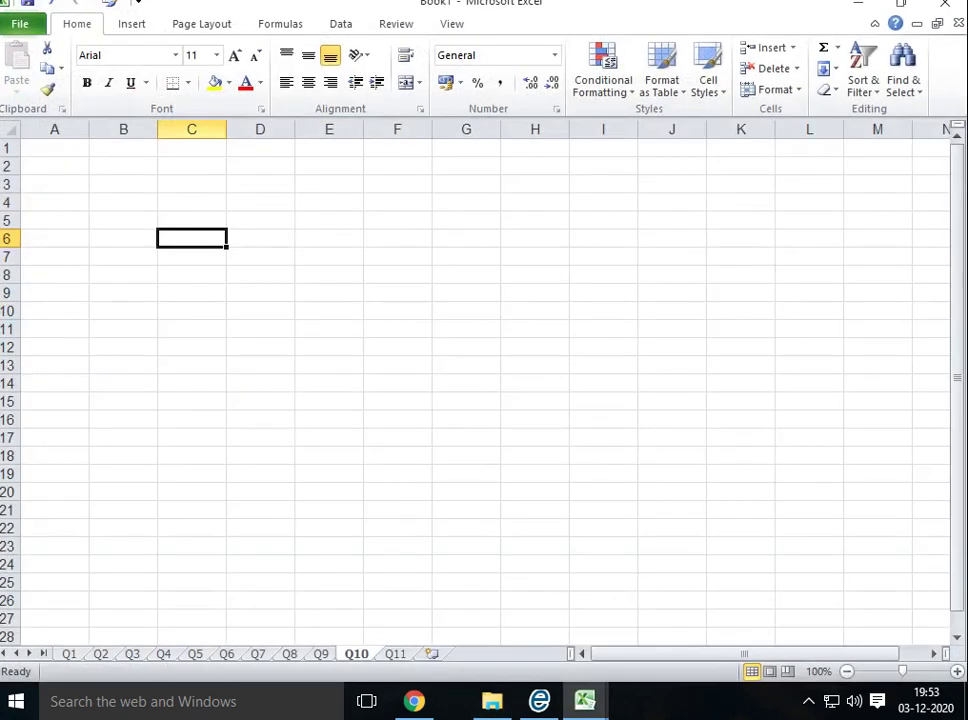
{"action": "left_click", "coordinate": [69, 653]}
{"action": "left_click", "coordinate": [101, 653]}
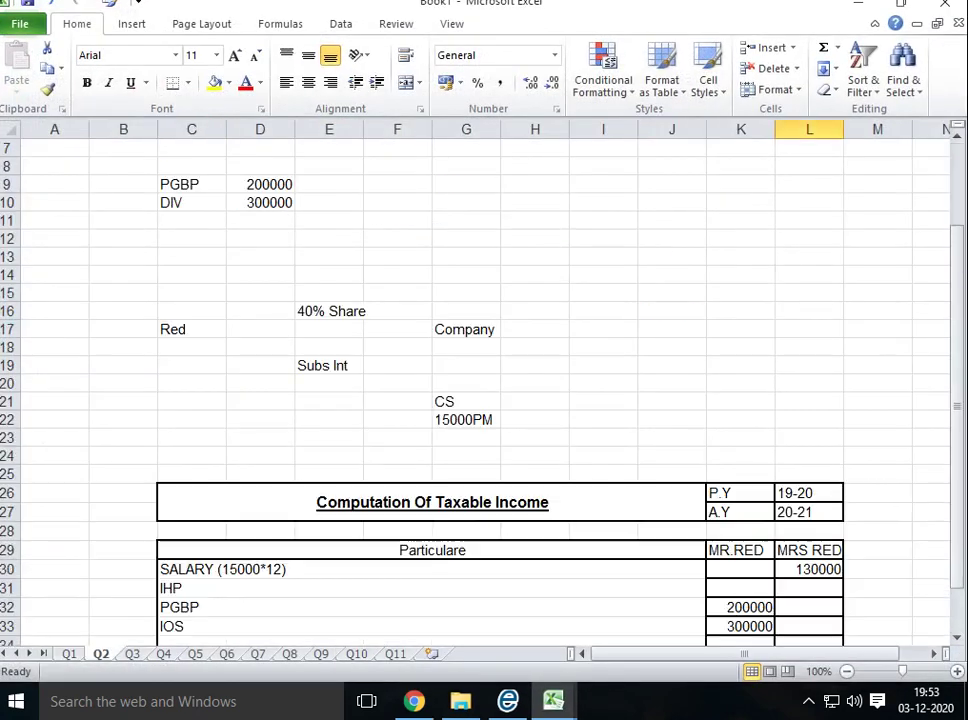
{"action": "key", "text": "alt+F4"}
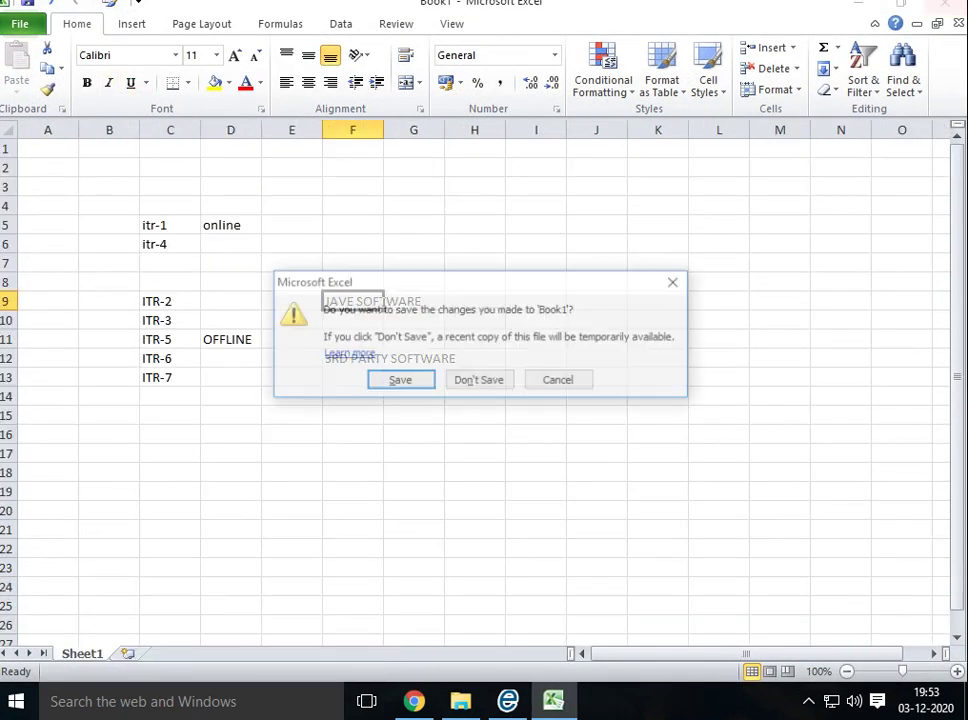
{"action": "key", "text": "Tab"}
{"action": "key", "text": "Return"}
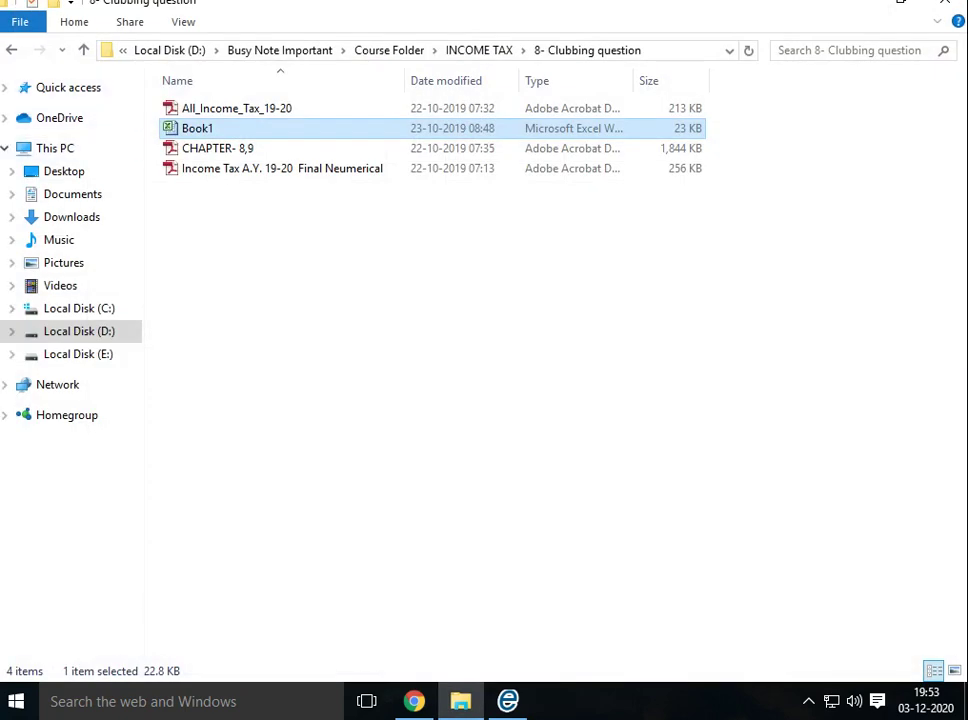
Go back to Course Folder, enter WEBTEL and open the Book1 workbook of client details
{"action": "left_click", "coordinate": [84, 50]}
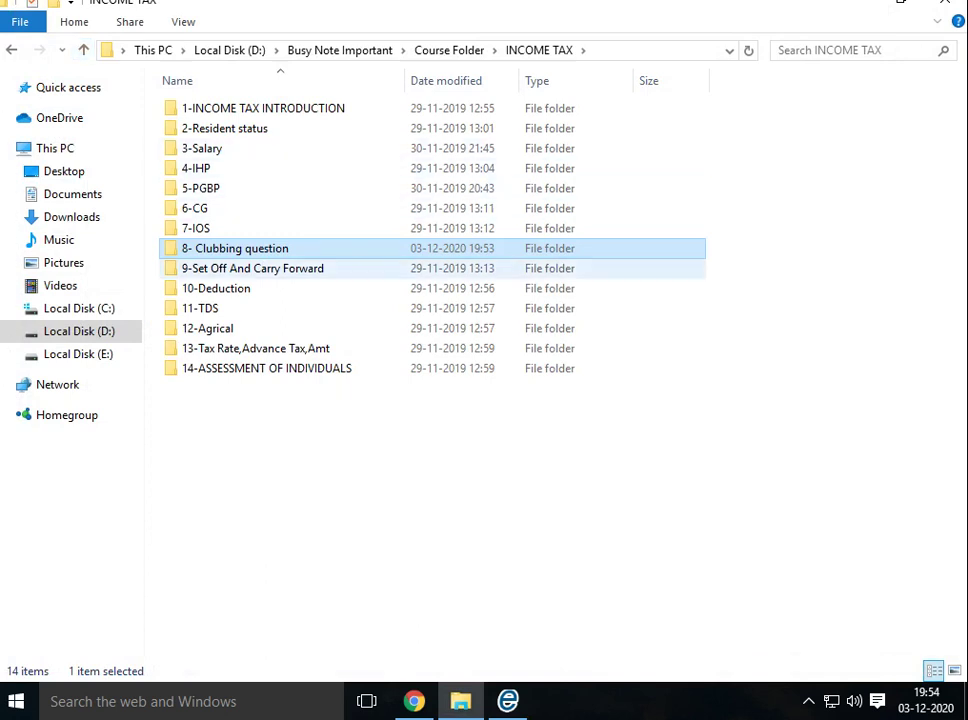
{"action": "left_click", "coordinate": [216, 288]}
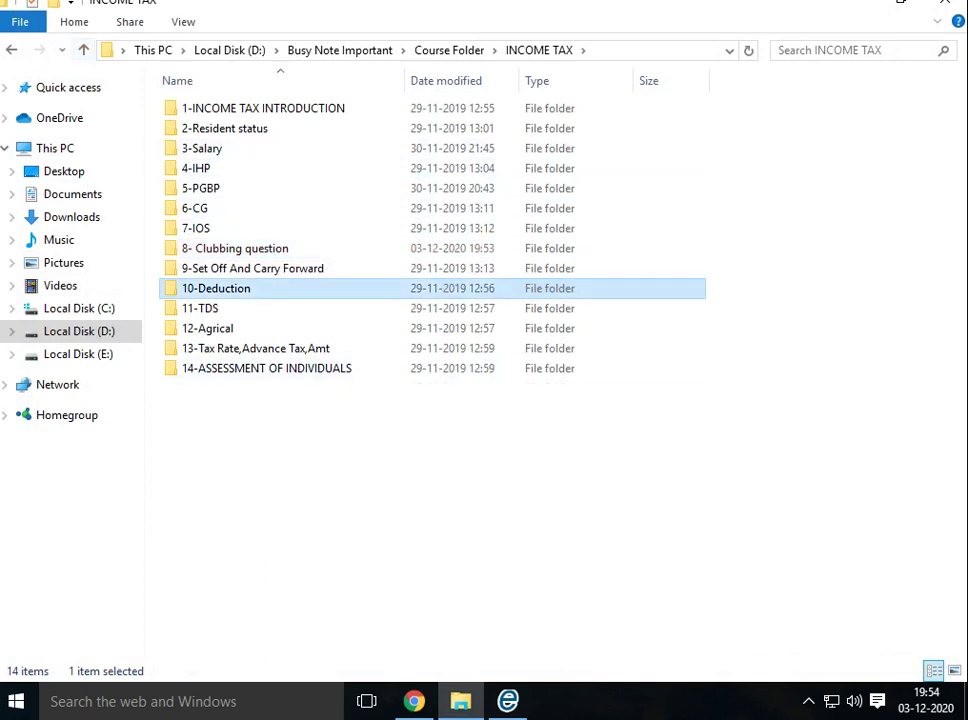
{"action": "key", "text": "BackSpace"}
{"action": "key", "text": "Down"}
{"action": "key", "text": "Return"}
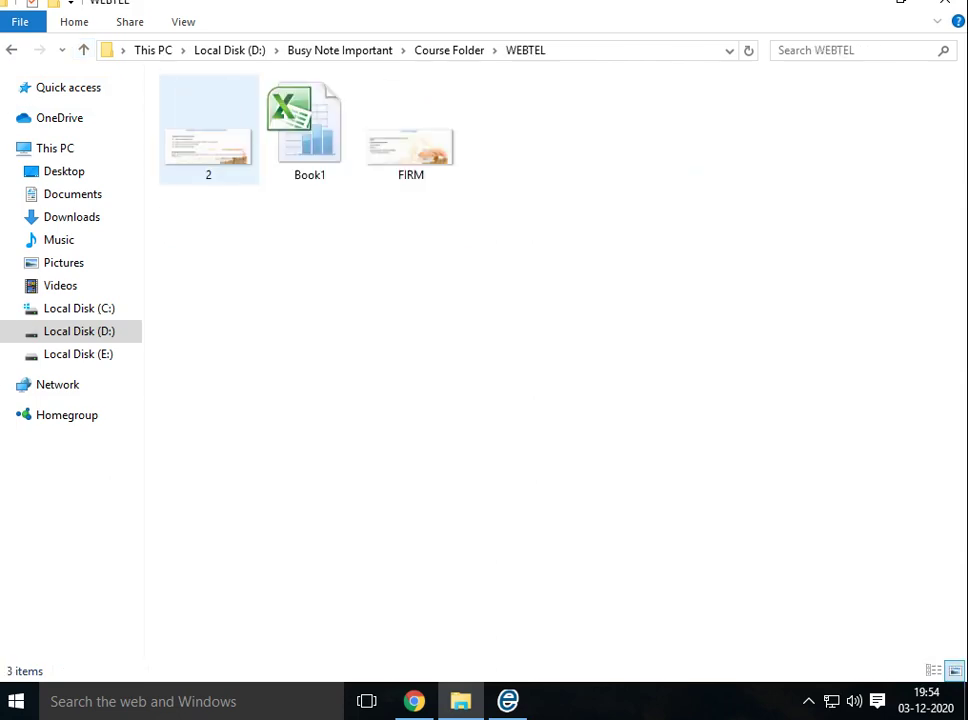
{"action": "key", "text": "Right"}
{"action": "key", "text": "Return"}
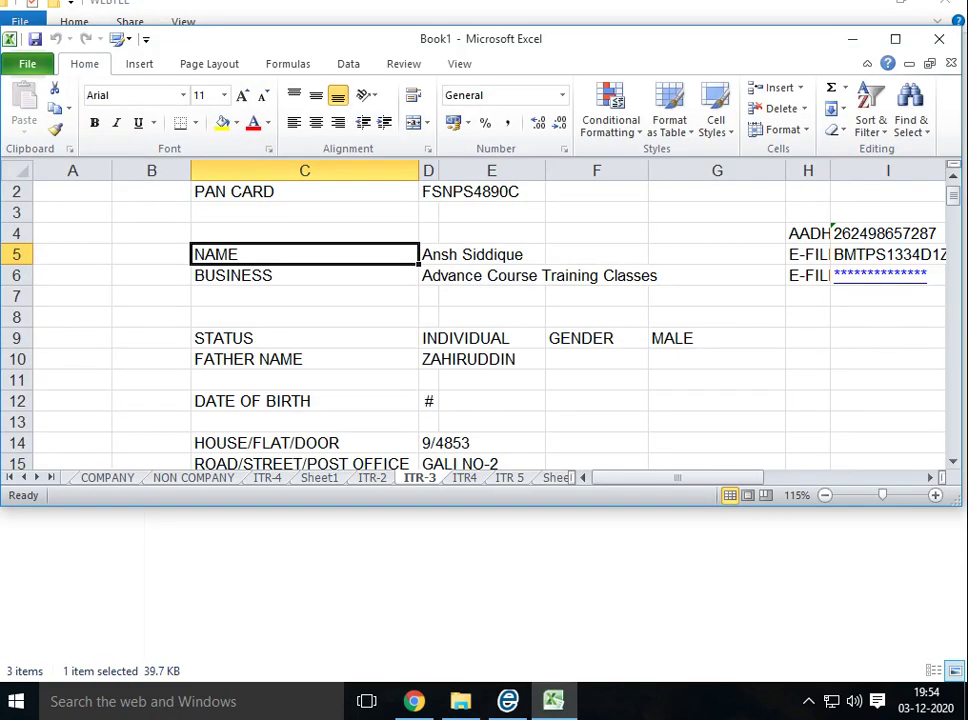
Maximize the Excel window and review the COMPANY and ITR-4 sheets, including the business name in C4
{"action": "key", "text": "super+Up"}
{"action": "key", "text": "ctrl+Page_Up"}
{"action": "key", "text": "ctrl+Page_Up"}
{"action": "key", "text": "ctrl+Page_Up"}
{"action": "key", "text": "ctrl+Page_Up"}
{"action": "key", "text": "ctrl+Page_Up"}
{"action": "scroll", "coordinate": [480, 380], "scroll_direction": "down", "scroll_amount": 1}
{"action": "key", "text": "ctrl+Page_Down"}
{"action": "key", "text": "ctrl+Page_Down"}
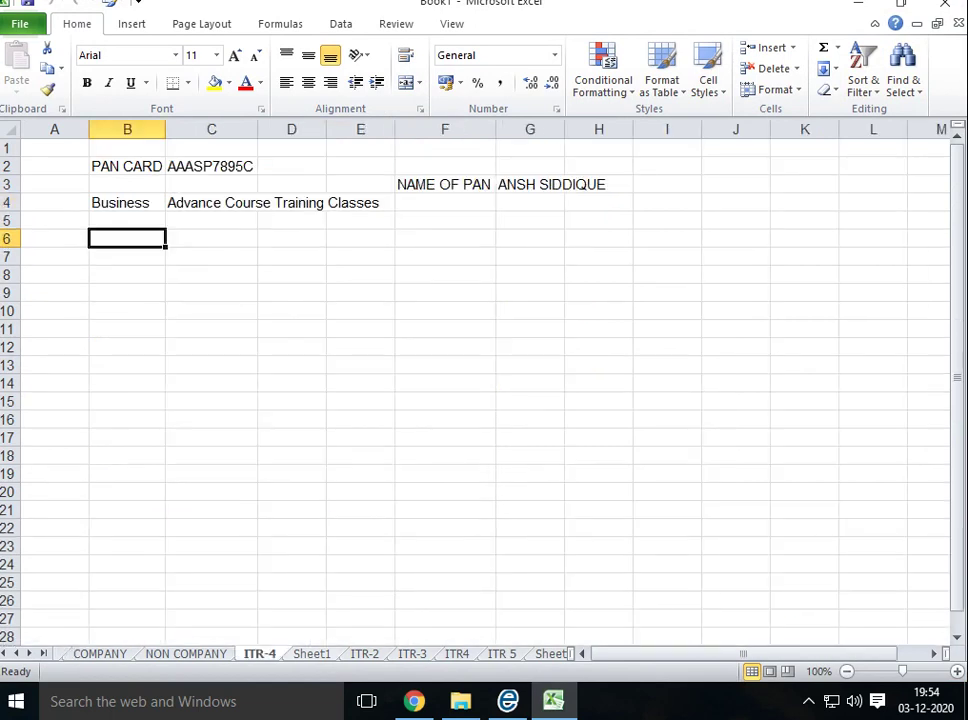
{"action": "left_click", "coordinate": [360, 328]}
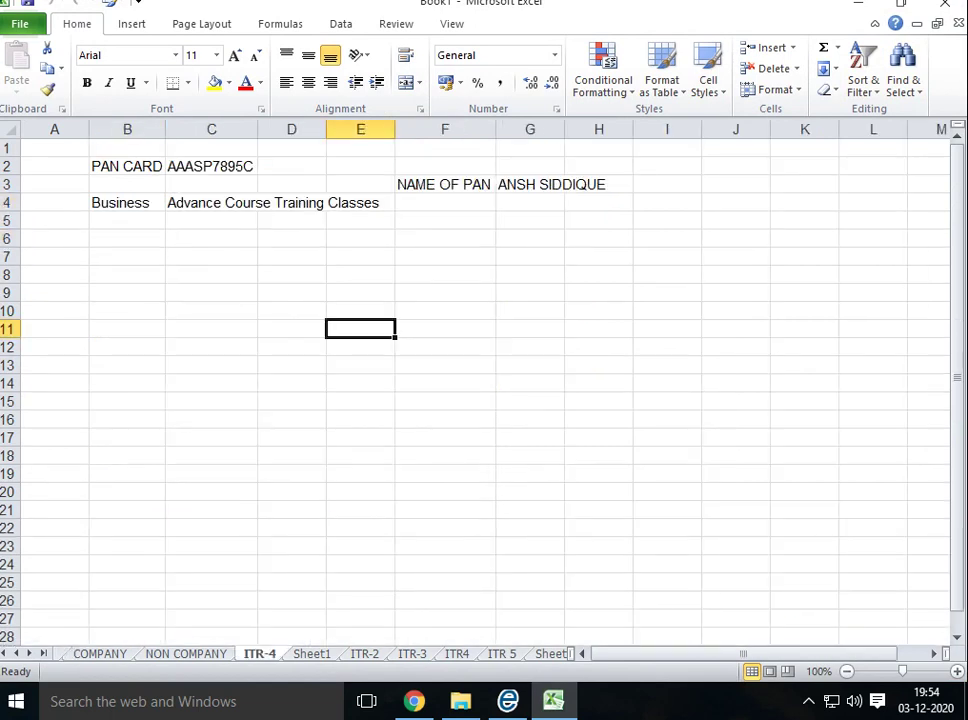
{"action": "left_click", "coordinate": [211, 202]}
{"action": "scroll", "coordinate": [480, 380], "scroll_direction": "down", "scroll_amount": 10}
{"action": "scroll", "coordinate": [480, 380], "scroll_direction": "up", "scroll_amount": 10}
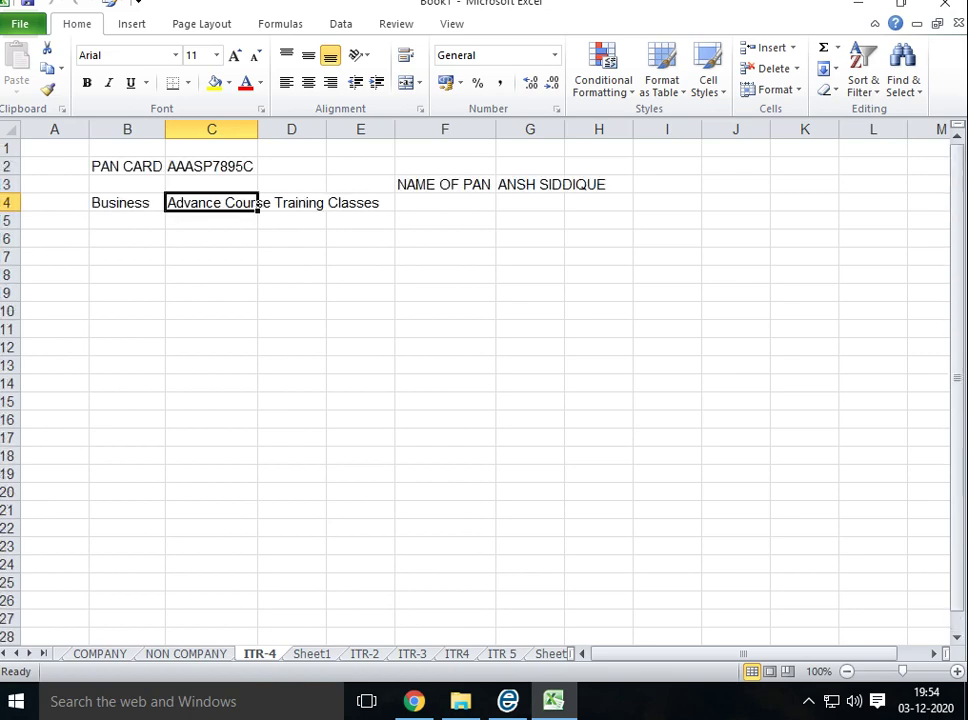
Review the NON COMPANY sheet's data, then flip back through COMPANY to ITR-4
{"action": "key", "text": "ctrl+Page_Up"}
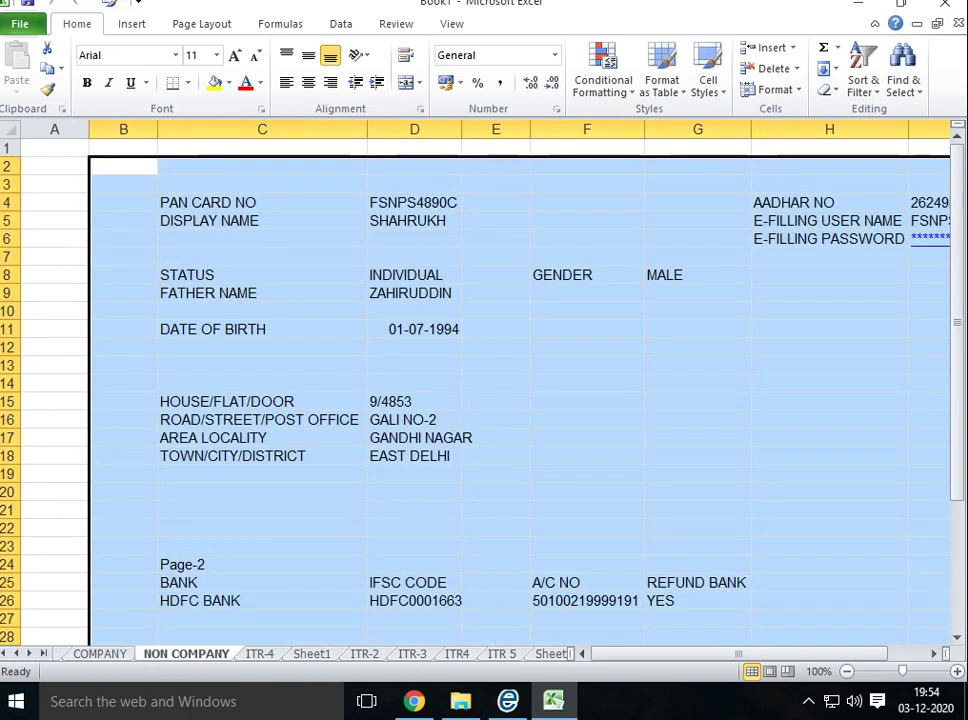
{"action": "left_click", "coordinate": [262, 525]}
{"action": "scroll", "coordinate": [480, 400], "scroll_direction": "down", "scroll_amount": 2}
{"action": "scroll", "coordinate": [480, 390], "scroll_direction": "down", "scroll_amount": 4}
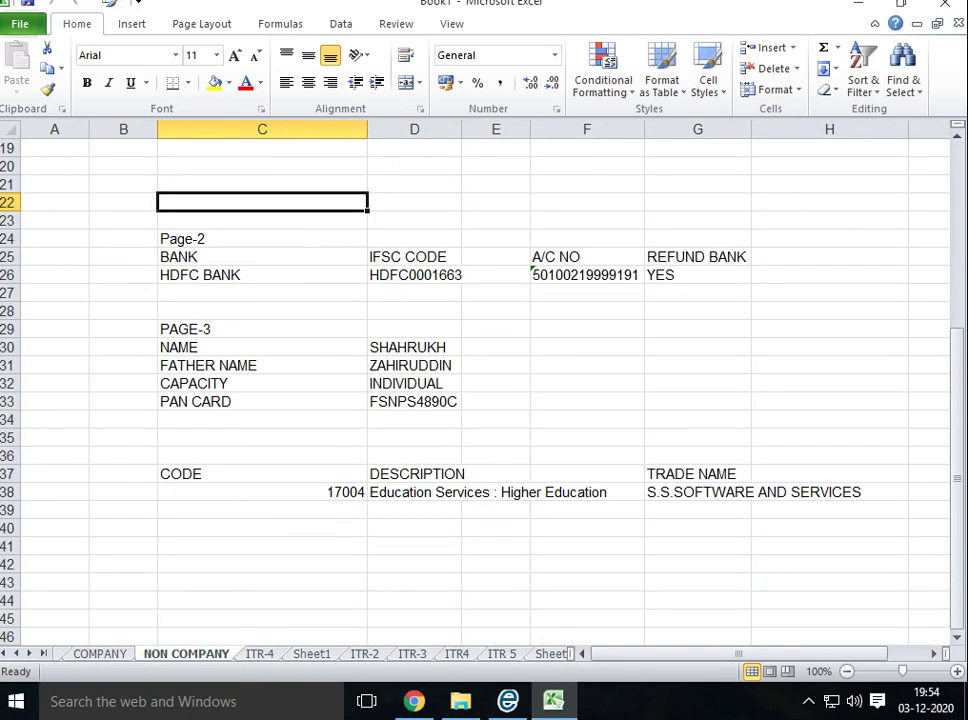
{"action": "left_click", "coordinate": [123, 637]}
{"action": "key", "text": "ctrl+Page_Up"}
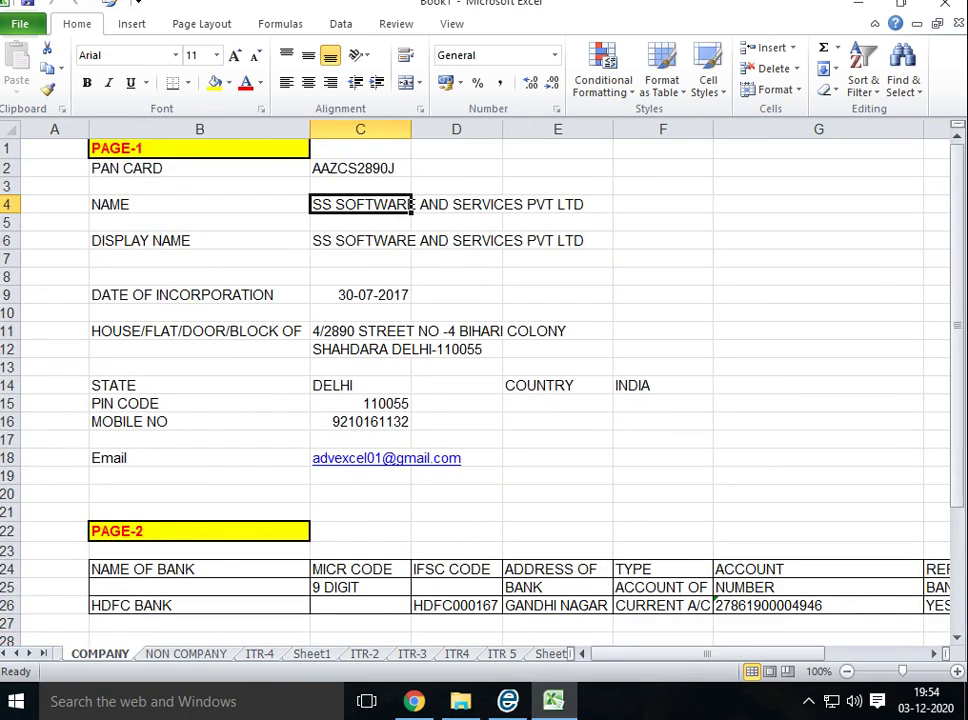
{"action": "key", "text": "ctrl+Page_Down"}
{"action": "key", "text": "ctrl+Page_Down"}
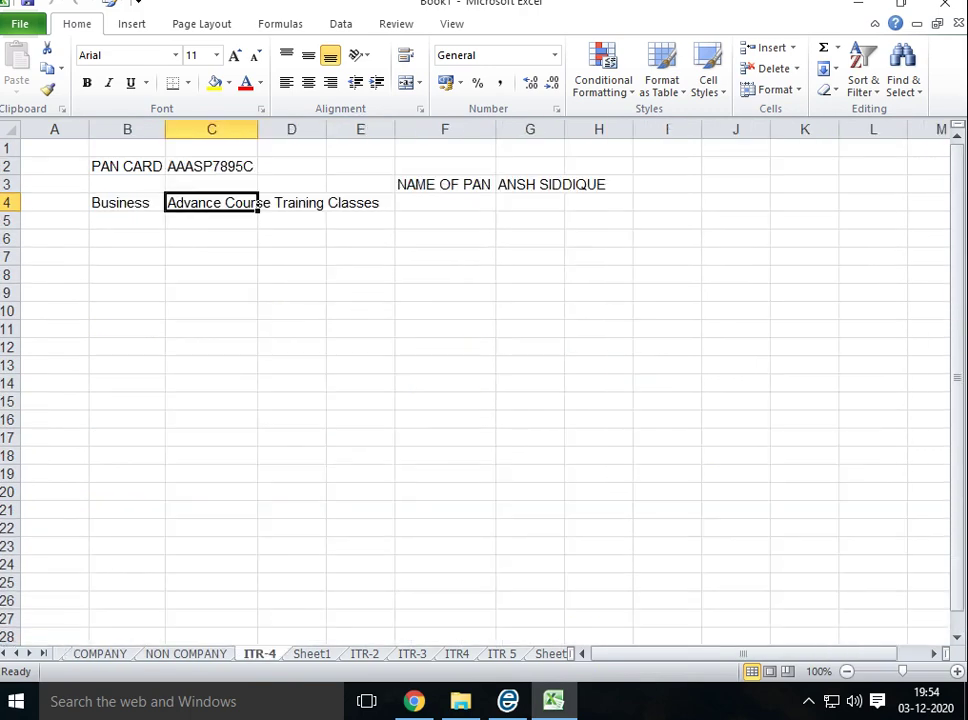
Page through Sheet1 and ITR-2 to the ITR4 sheet and select the masked e-filing password cell
{"action": "key", "text": "ctrl+Page_Down"}
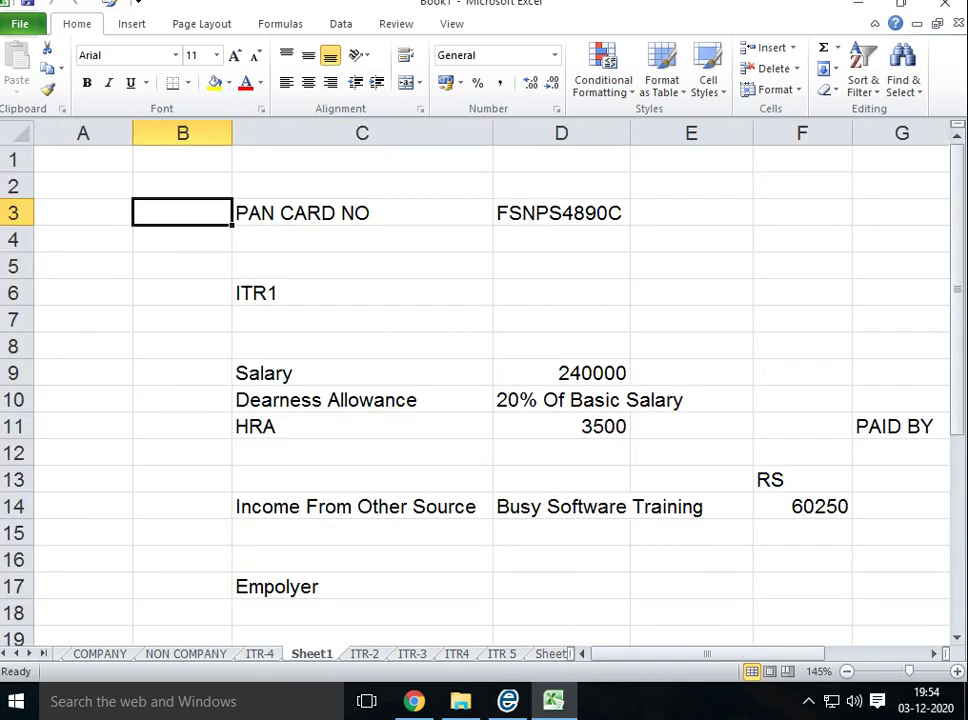
{"action": "scroll", "coordinate": [480, 390], "scroll_direction": "down", "scroll_amount": 4, "text": "ctrl"}
{"action": "scroll", "coordinate": [480, 390], "scroll_direction": "down", "scroll_amount": 3}
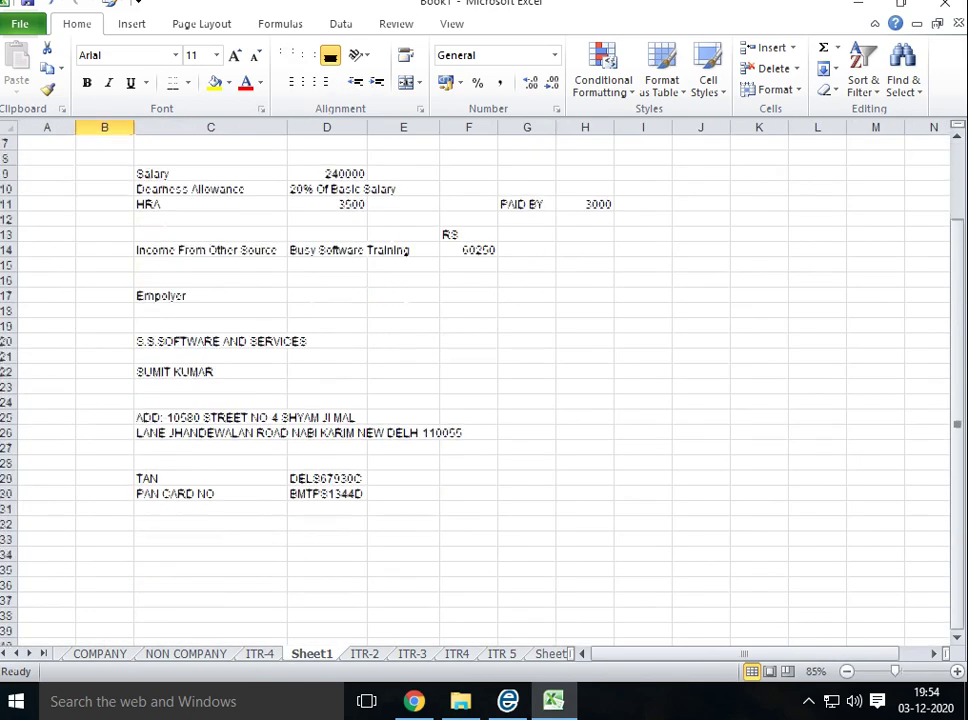
{"action": "key", "text": "ctrl+Page_Down"}
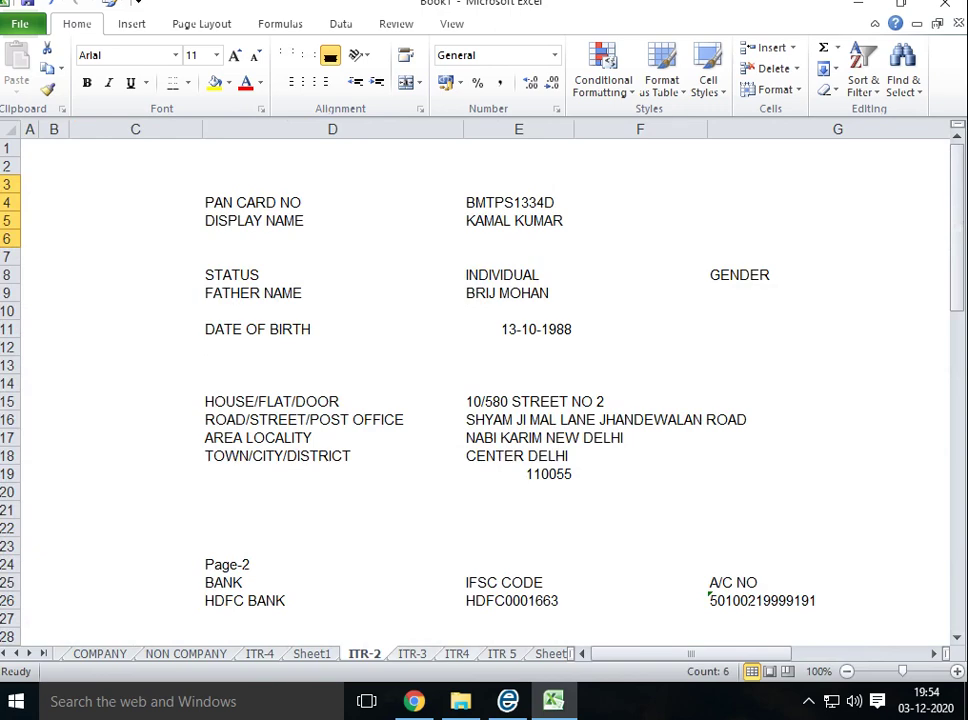
{"action": "key", "text": "ctrl+Page_Down"}
{"action": "key", "text": "ctrl+Page_Down"}
{"action": "scroll", "coordinate": [480, 390], "scroll_direction": "up", "scroll_amount": 14}
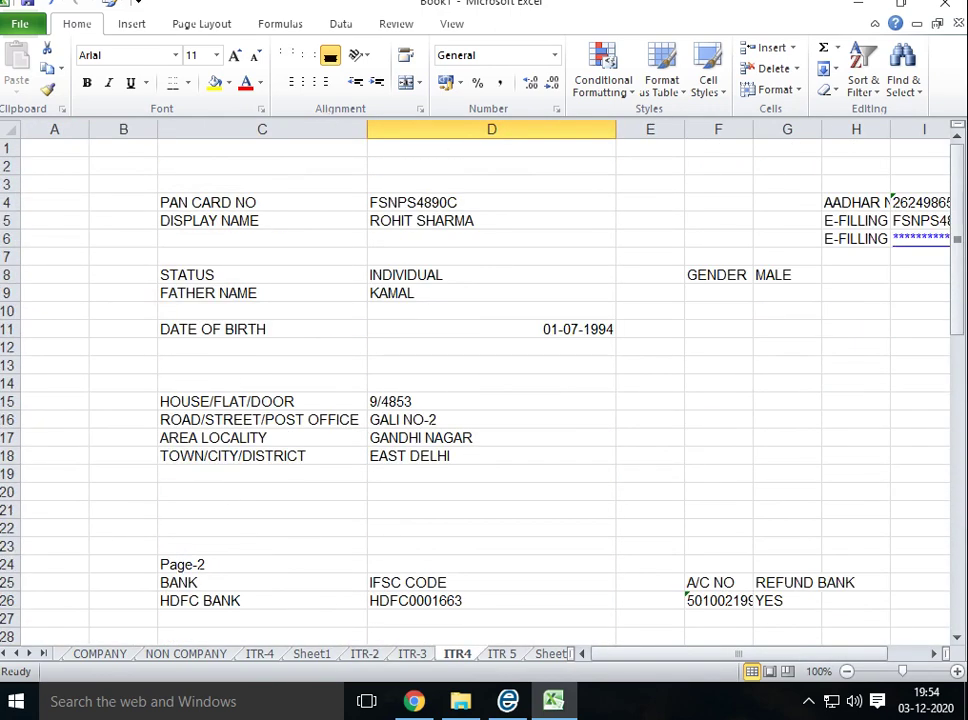
{"action": "left_click", "coordinate": [920, 238]}
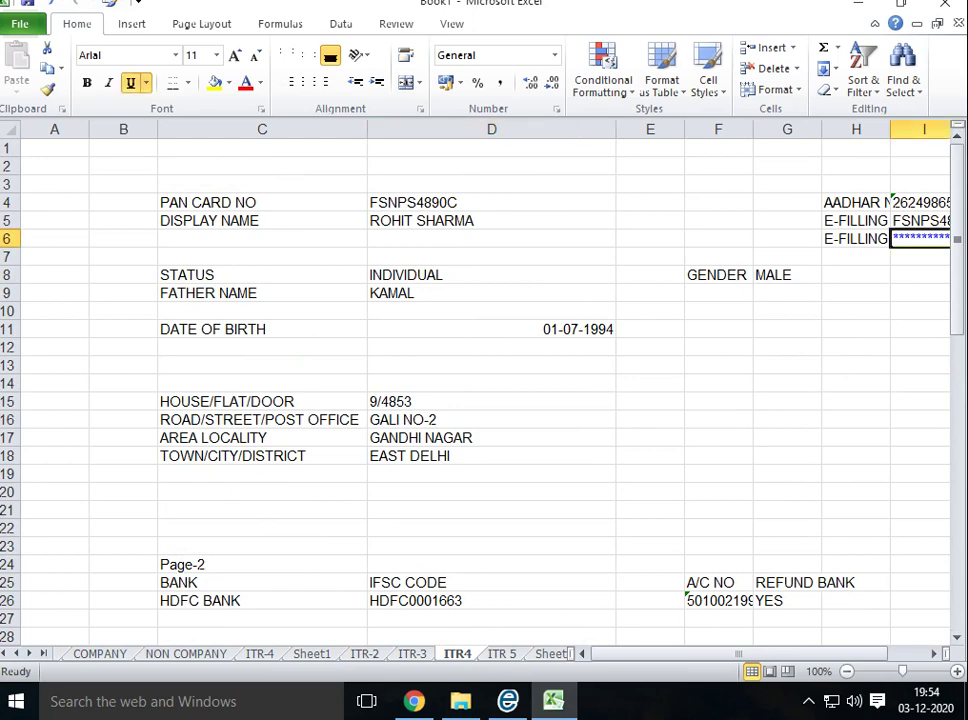
Turn on the formula bar and open the masked password cell I6 to view its contents
{"action": "scroll", "coordinate": [300, 40], "scroll_direction": "down", "scroll_amount": 6}
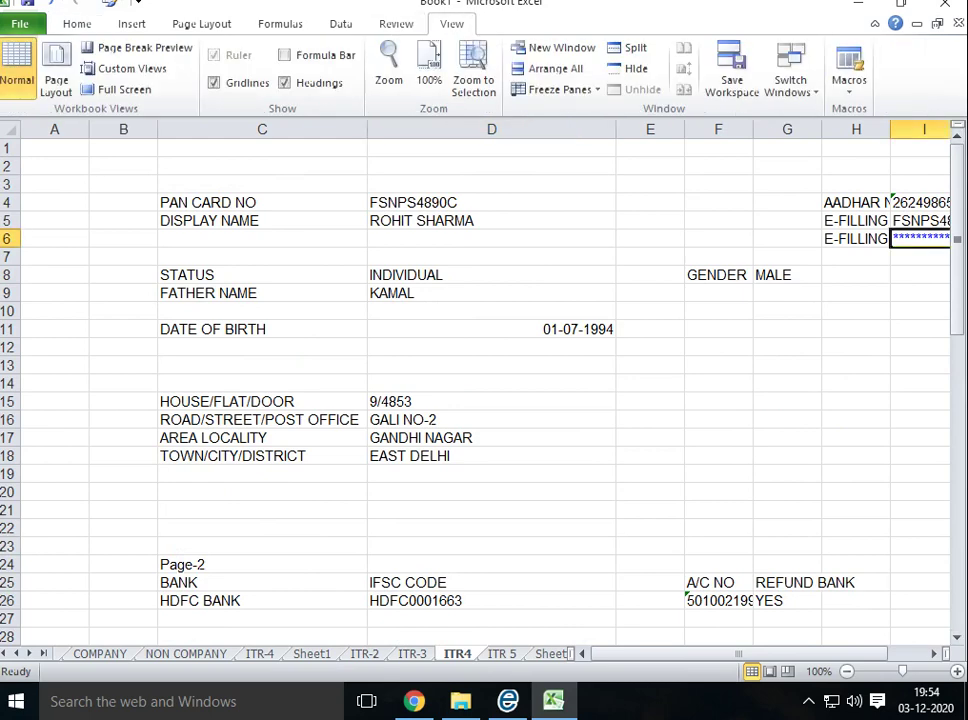
{"action": "left_click", "coordinate": [285, 55]}
{"action": "left_click", "coordinate": [856, 329]}
{"action": "left_click", "coordinate": [920, 263]}
{"action": "double_click", "coordinate": [920, 263]}
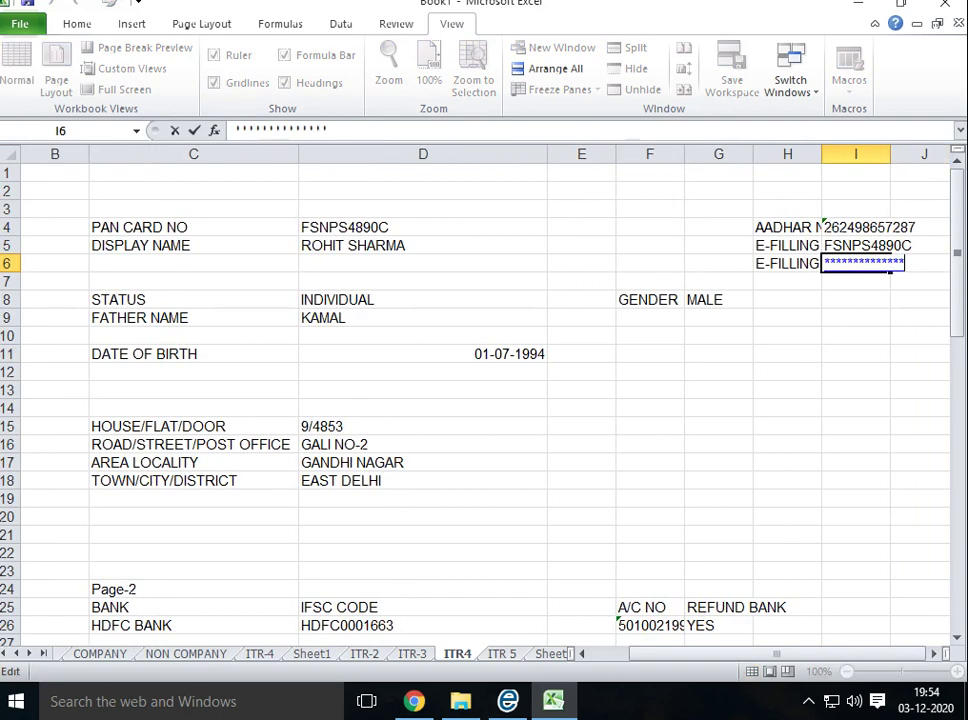
{"action": "left_click", "coordinate": [920, 335]}
Check cells I8, H8 and H9 on the ITR4 sheet and show the hidden notification icons
{"action": "left_click", "coordinate": [856, 299]}
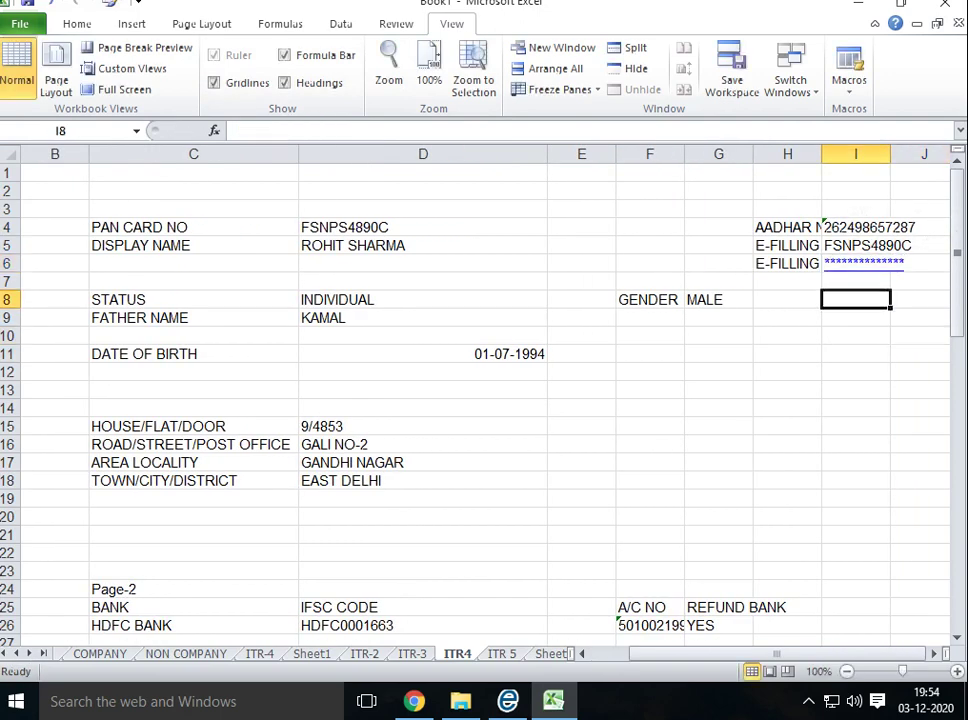
{"action": "left_click", "coordinate": [787, 299]}
{"action": "left_click", "coordinate": [787, 317]}
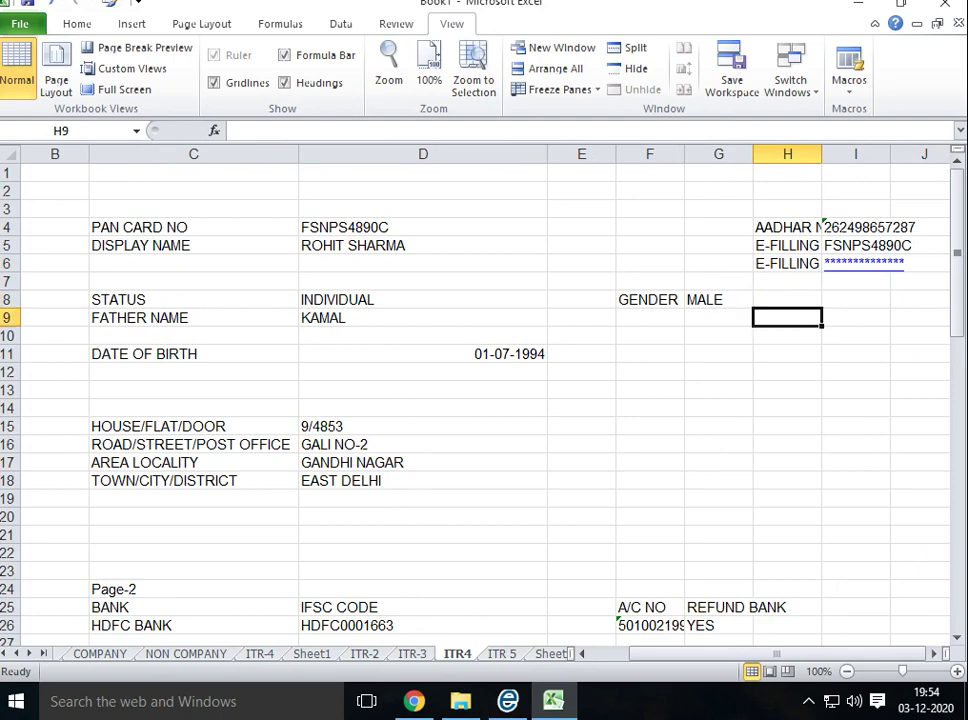
{"action": "key", "text": "Right"}
{"action": "key", "text": "Right"}
{"action": "key", "text": "Right"}
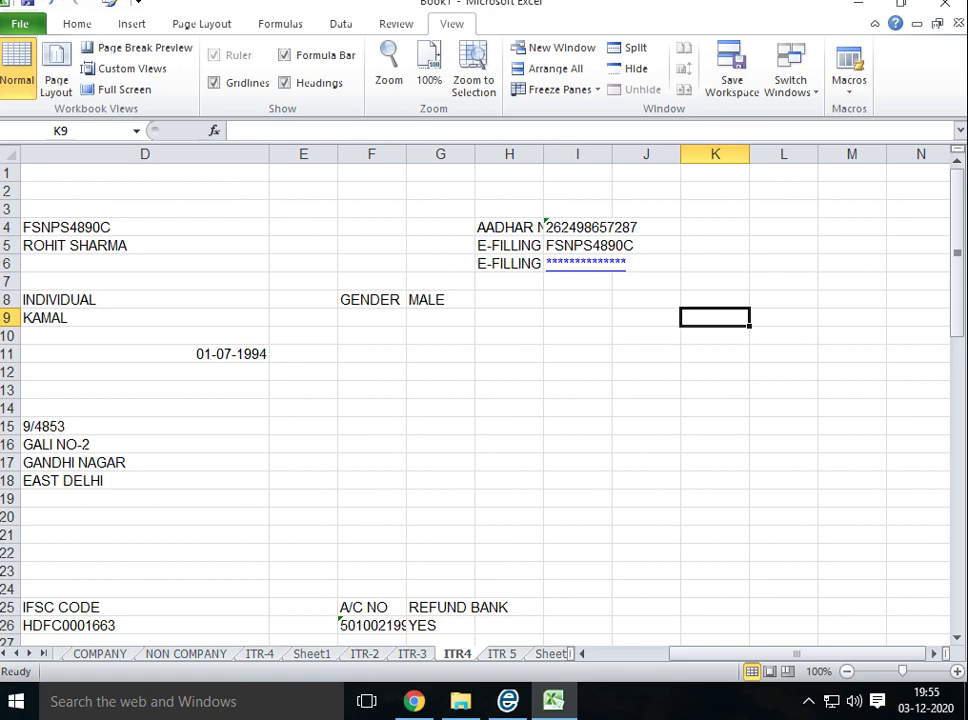
{"action": "left_click", "coordinate": [808, 701]}
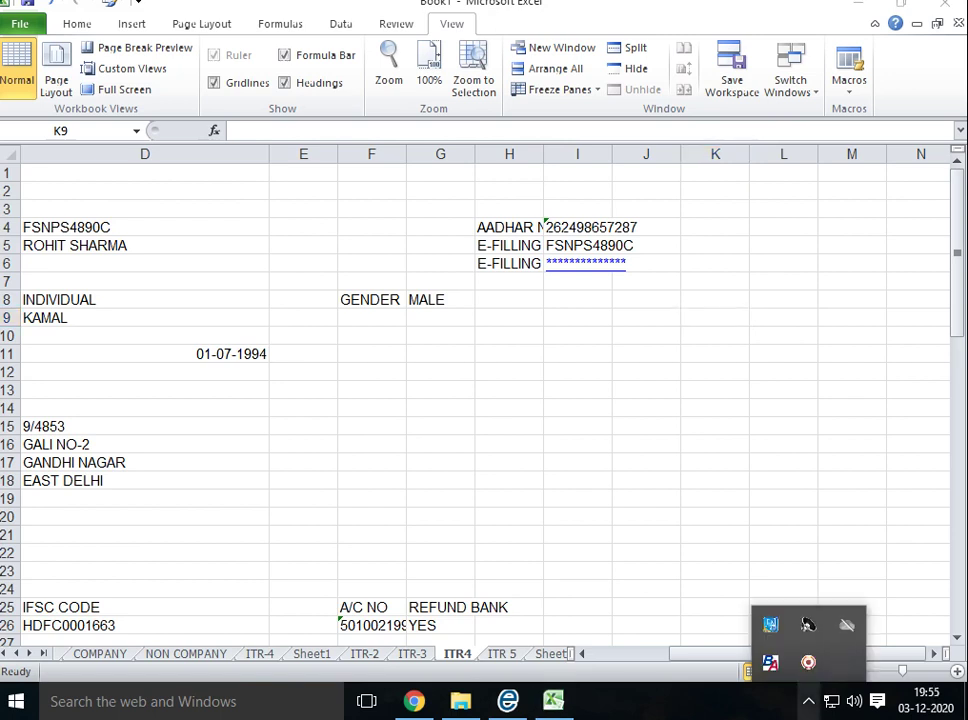